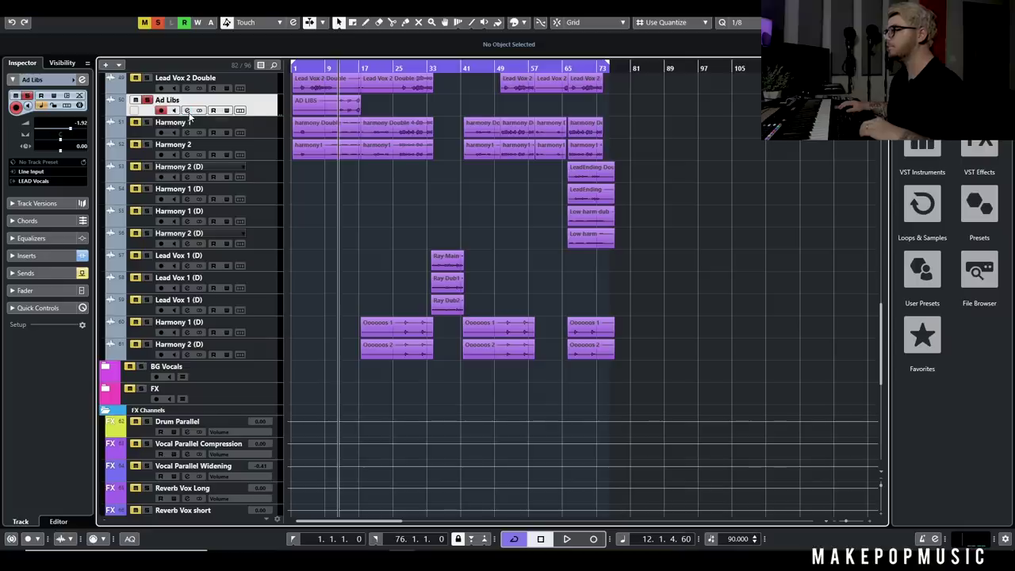
Open the H-Delay Stereo insert on the Ad Libs channel and examine its delay time and filter settings
{"action": "left_click", "coordinate": [188, 111]}
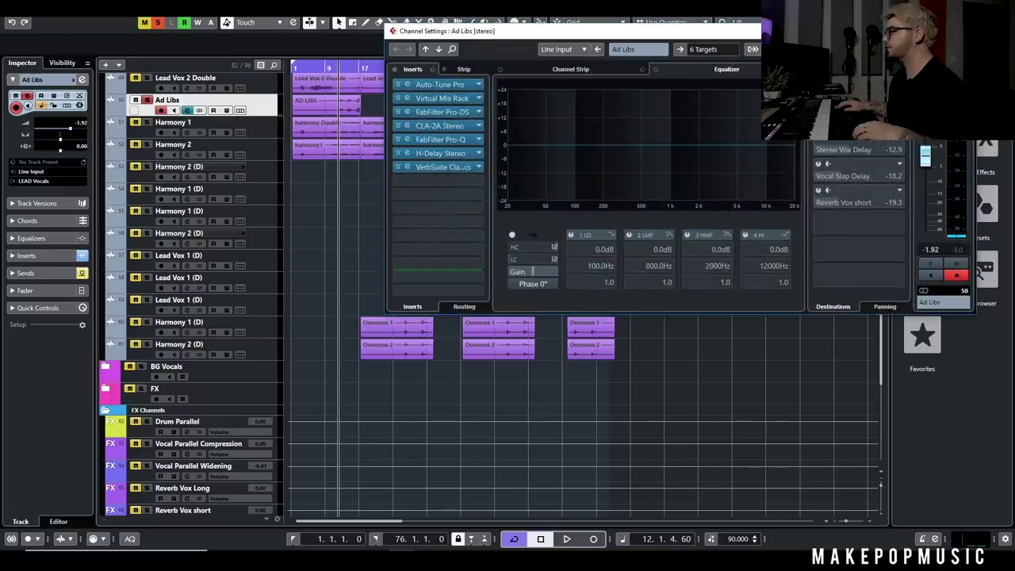
{"action": "left_click", "coordinate": [446, 154]}
{"action": "left_click_drag", "start_coordinate": [563, 187], "coordinate": [690, 209]}
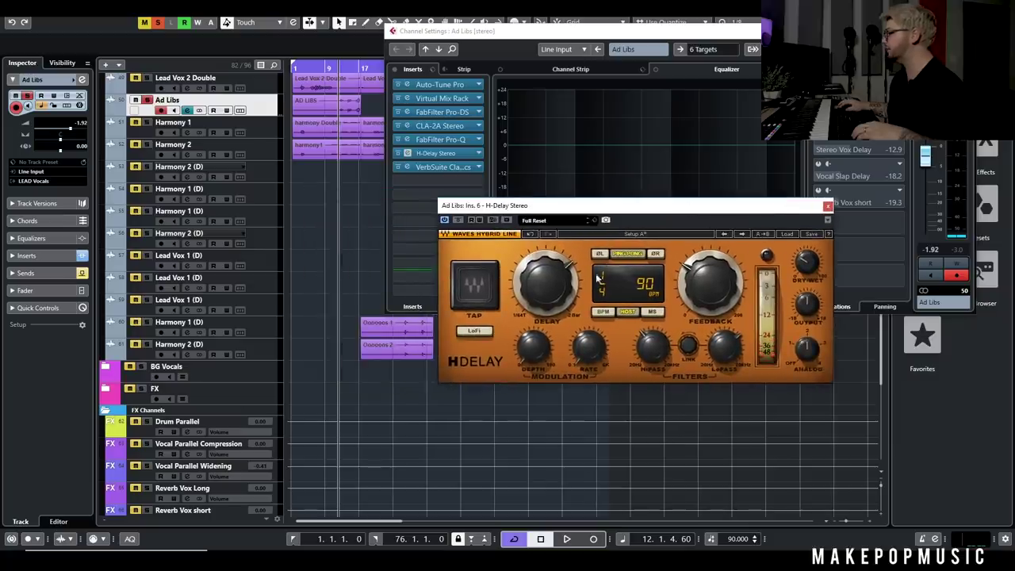
{"action": "mouse_move", "coordinate": [725, 347]}
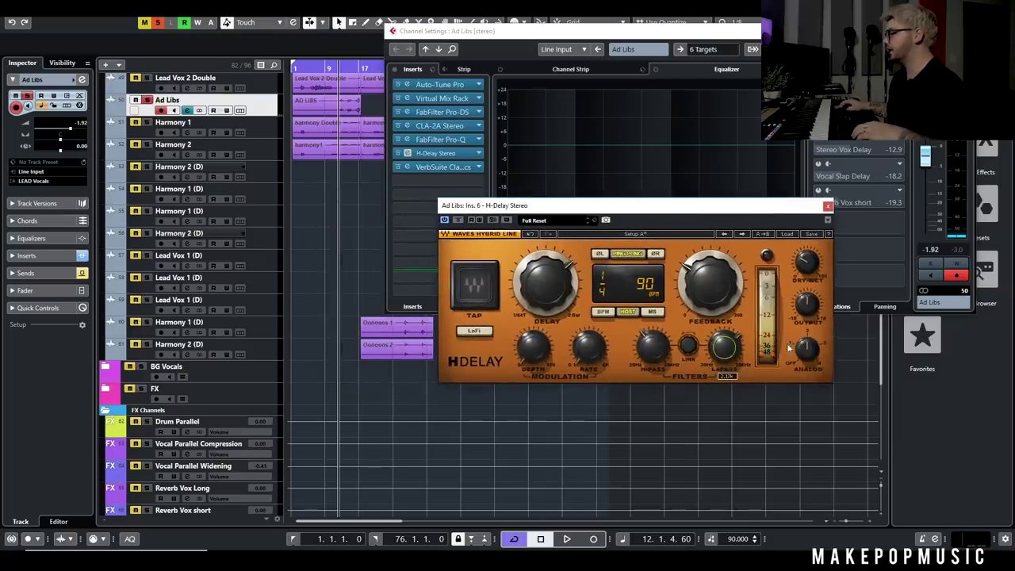
Examine the VerbSuite Classics reverb settings on the Ad Libs channel and close both plug-in windows
{"action": "left_click", "coordinate": [447, 166]}
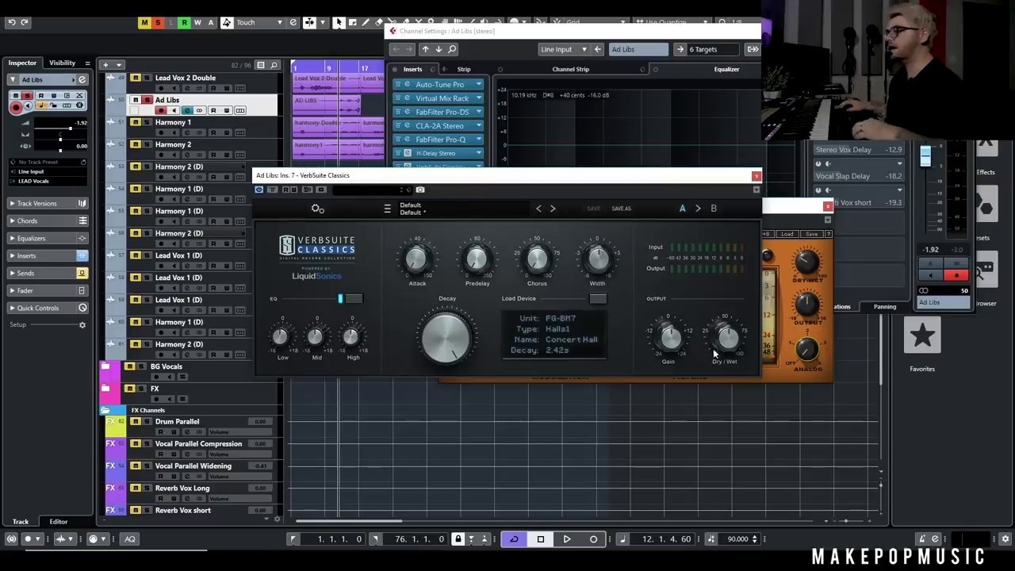
{"action": "mouse_move", "coordinate": [727, 344]}
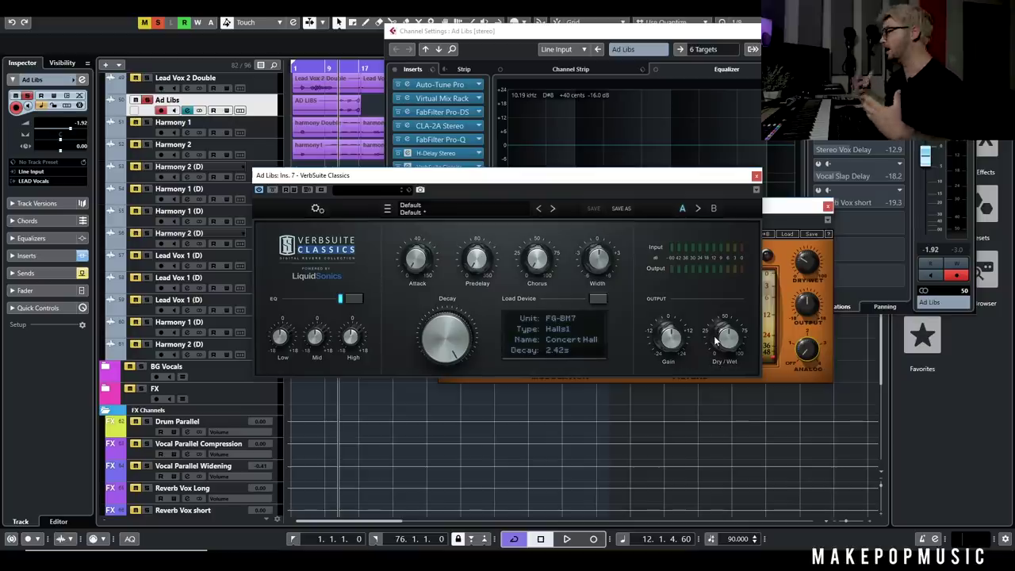
{"action": "left_click_drag", "start_coordinate": [729, 378], "coordinate": [737, 354]}
{"action": "mouse_move", "coordinate": [477, 246]}
{"action": "mouse_move", "coordinate": [422, 254]}
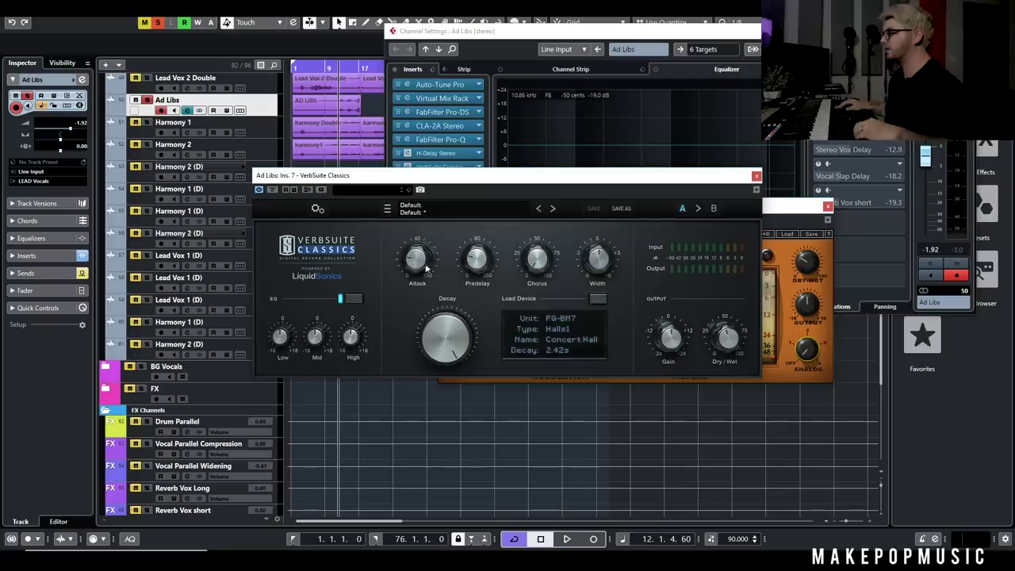
{"action": "left_click", "coordinate": [756, 176]}
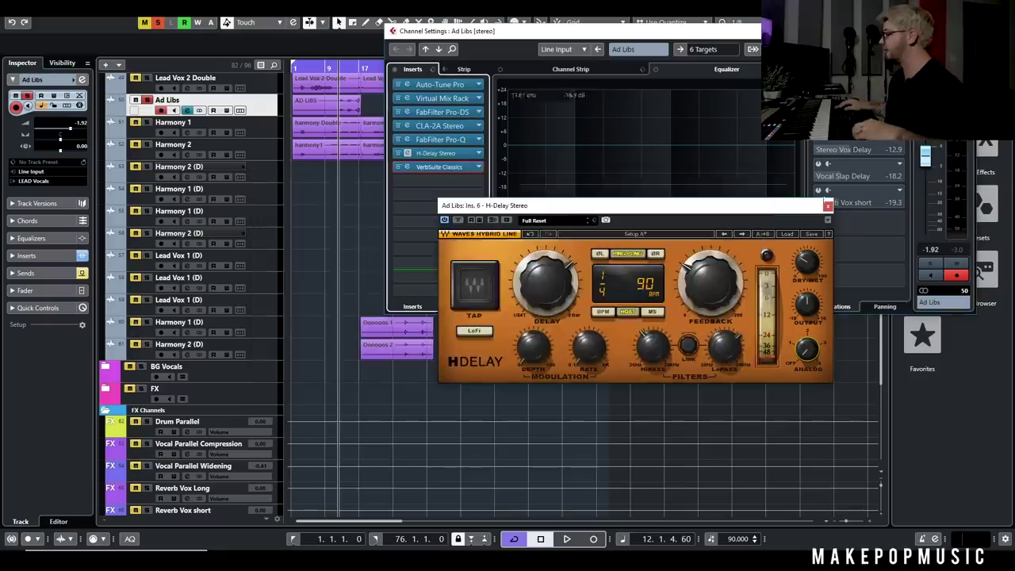
{"action": "left_click", "coordinate": [827, 206]}
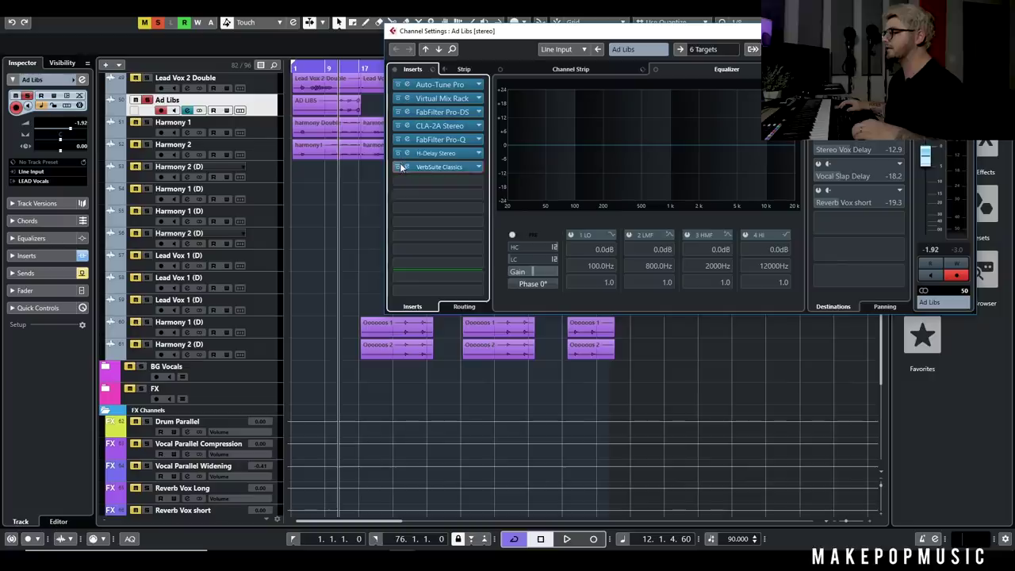
Play the soloed Ad Libs track and bypass its VerbSuite Classics and H-Delay Stereo inserts during playback
{"action": "key", "text": "space"}
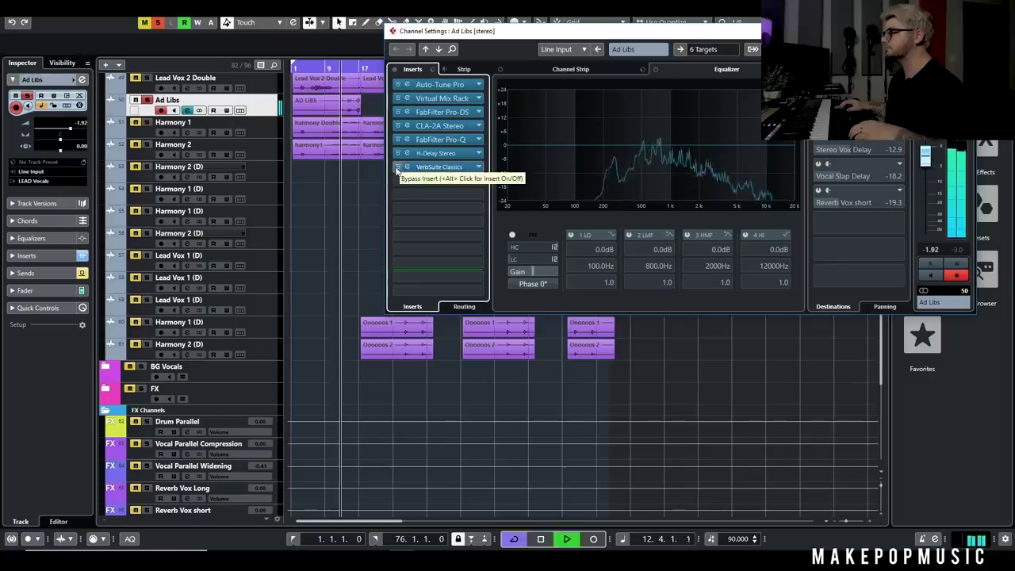
{"action": "left_click", "coordinate": [397, 167]}
{"action": "left_click", "coordinate": [397, 153]}
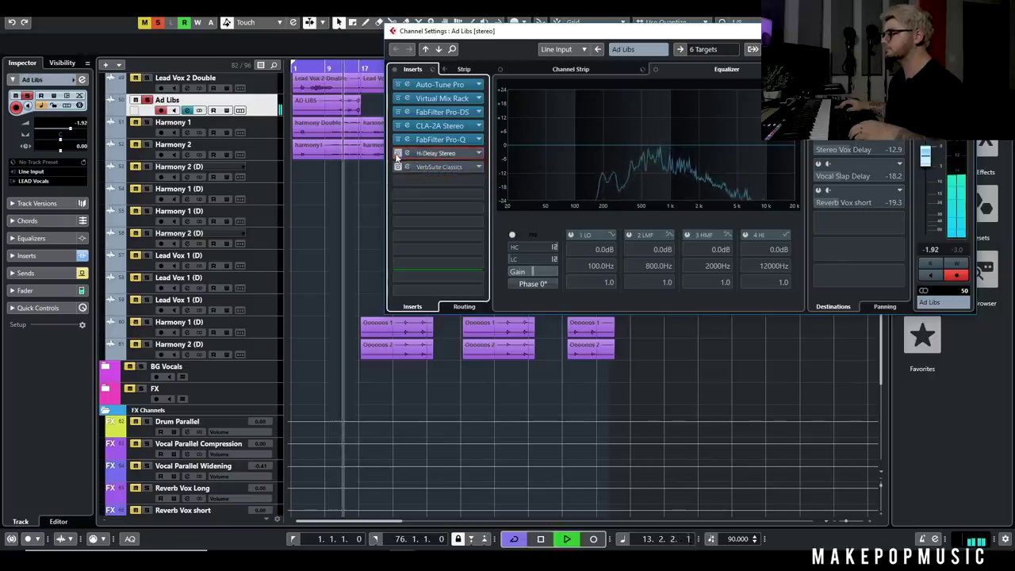
{"action": "key", "text": "space"}
Replay the ad libs section from around bar 12, first soloed and again within the full mix
{"action": "left_click", "coordinate": [339, 65]}
{"action": "key", "text": "space"}
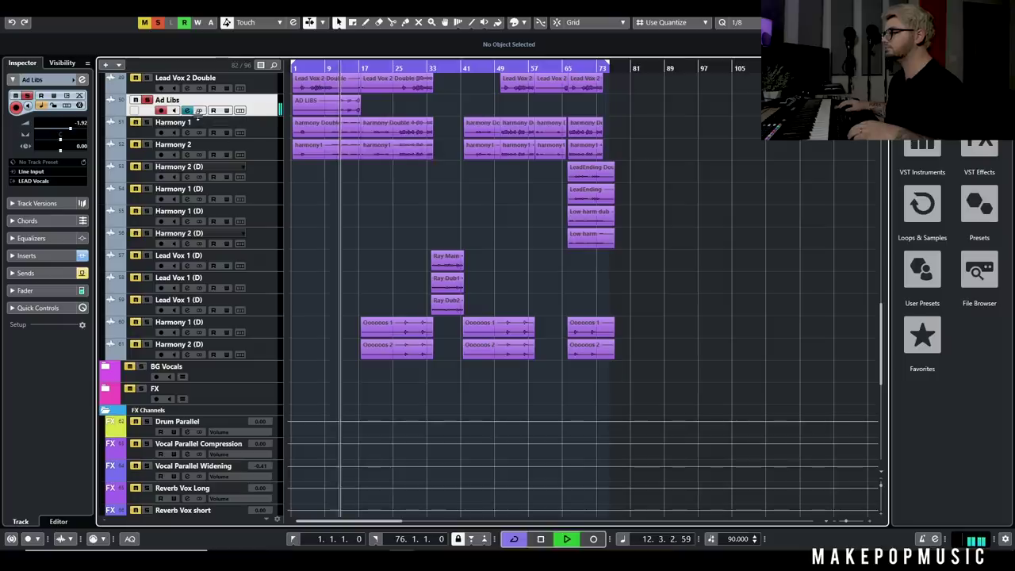
{"action": "left_click", "coordinate": [188, 110]}
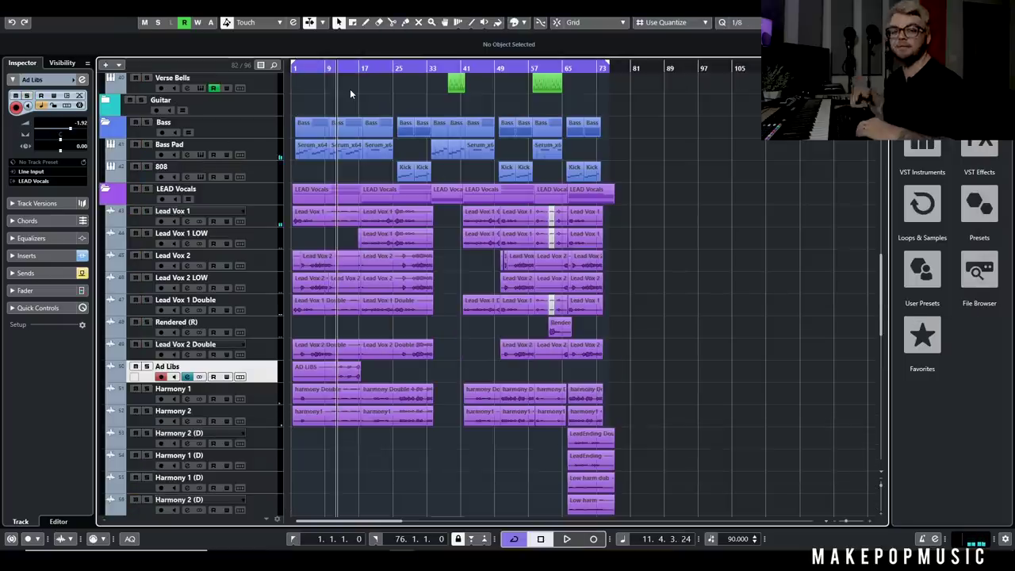
{"action": "key", "text": "space"}
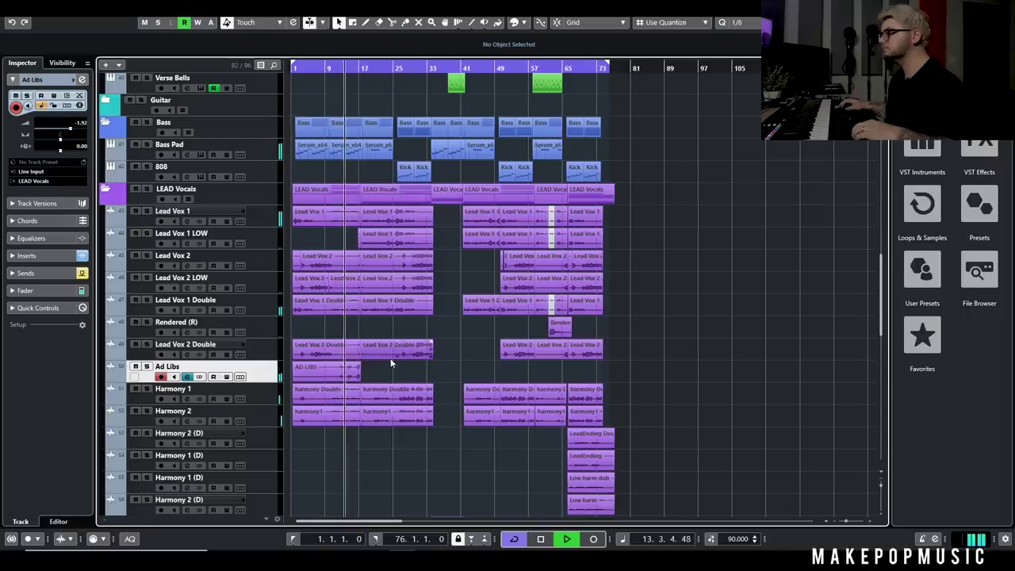
{"action": "key", "text": "space"}
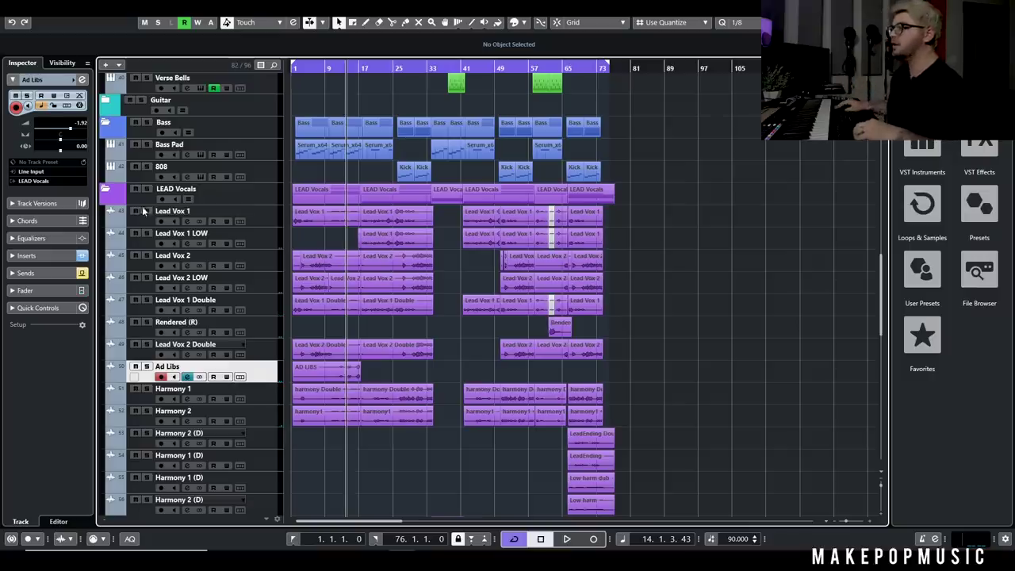
Go through the lead vocal tracks and move Lead Vox 2 Double directly below Lead Vox 1 Double
{"action": "left_click", "coordinate": [260, 220]}
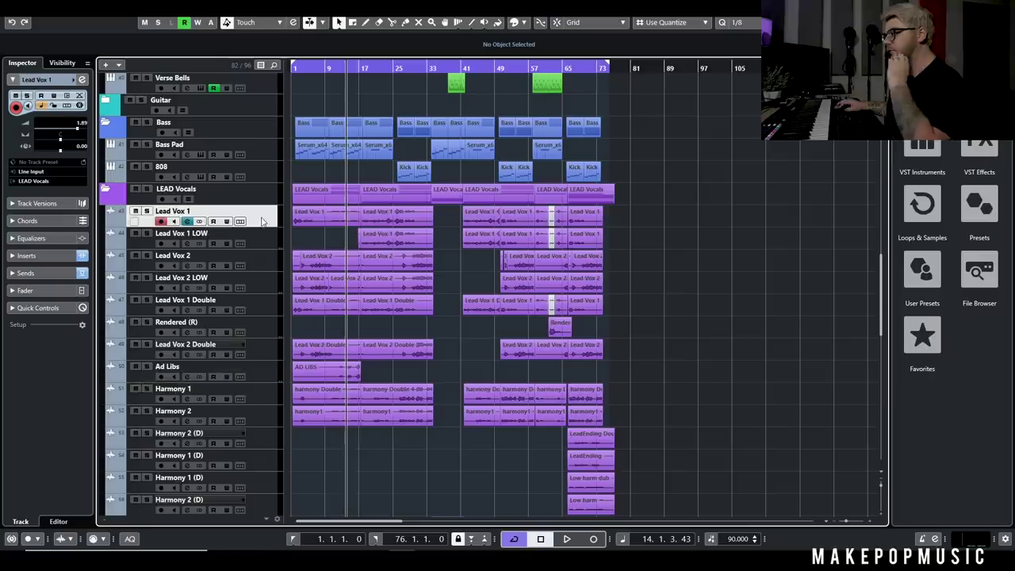
{"action": "left_click", "coordinate": [273, 265]}
{"action": "left_click", "coordinate": [272, 286]}
{"action": "left_click", "coordinate": [272, 307]}
{"action": "left_click_drag", "start_coordinate": [264, 351], "coordinate": [271, 324]}
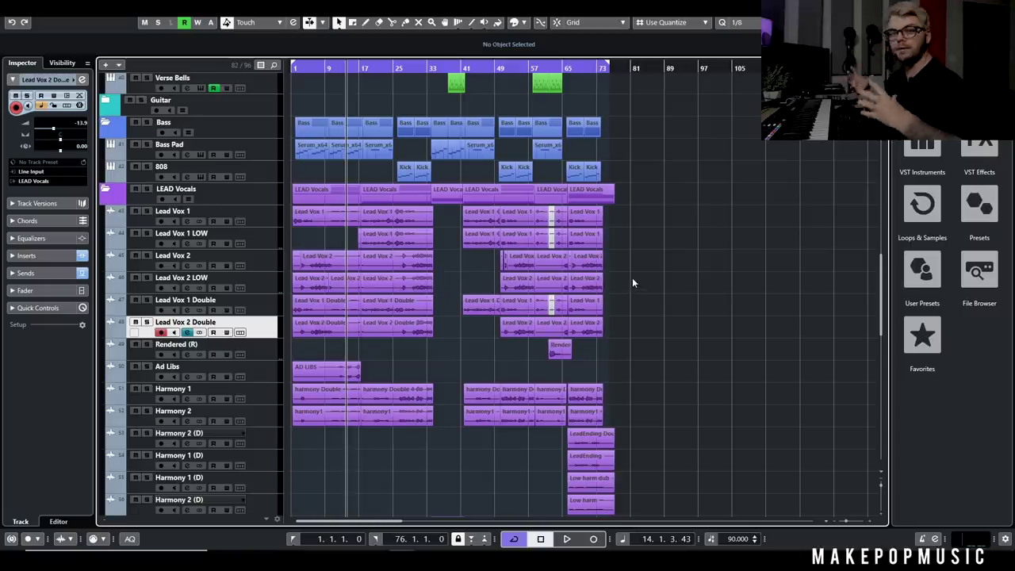
Solo the LEAD Vocals folder and listen to the opening bars of the lead vocals in a zoomed-in timeline
{"action": "left_click", "coordinate": [147, 190]}
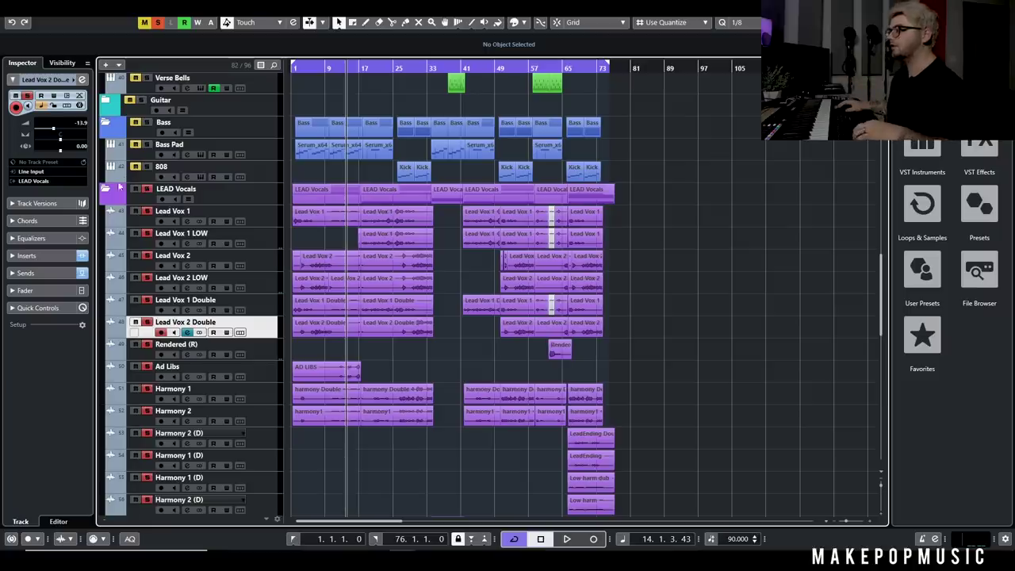
{"action": "left_click_drag", "start_coordinate": [295, 67], "coordinate": [294, 69]}
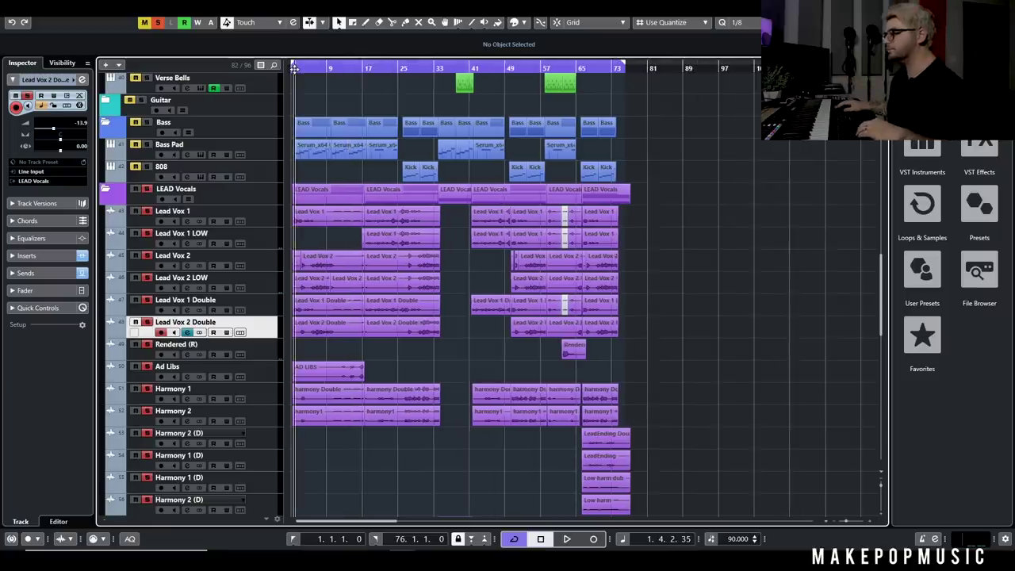
{"action": "key", "text": "space"}
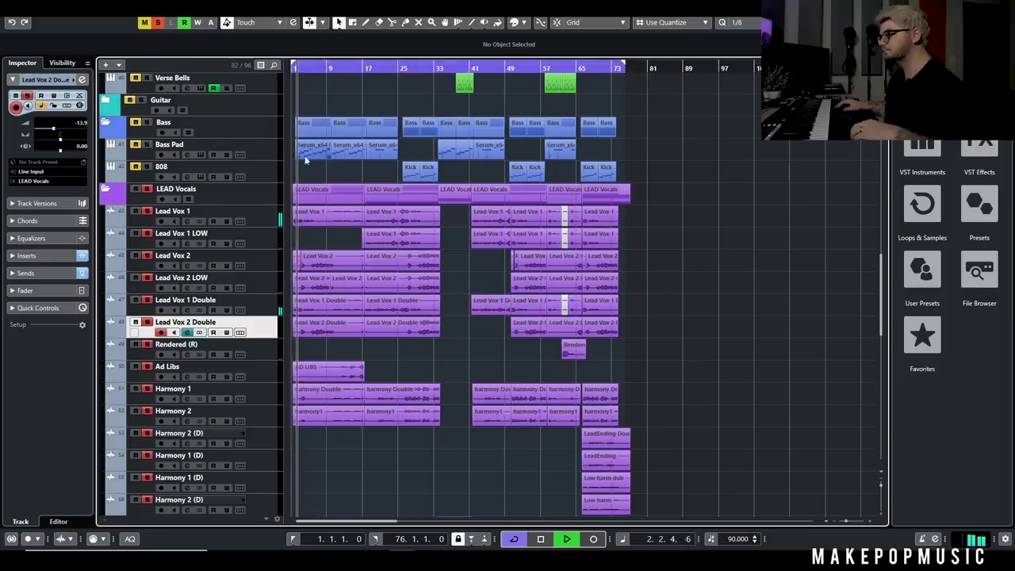
{"action": "key", "text": "h"}
{"action": "key", "text": "h"}
{"action": "key", "text": "h"}
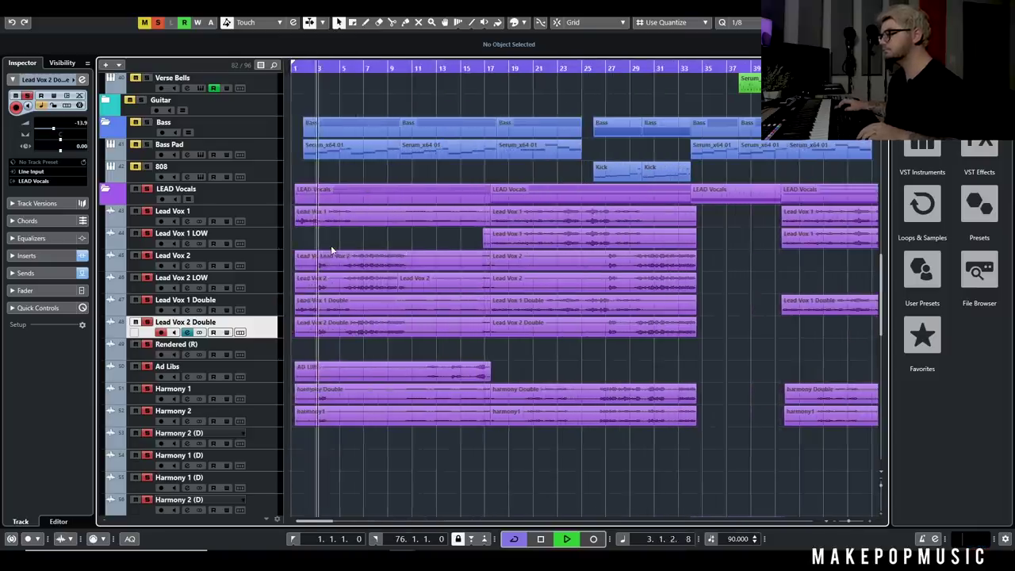
{"action": "left_click", "coordinate": [312, 69]}
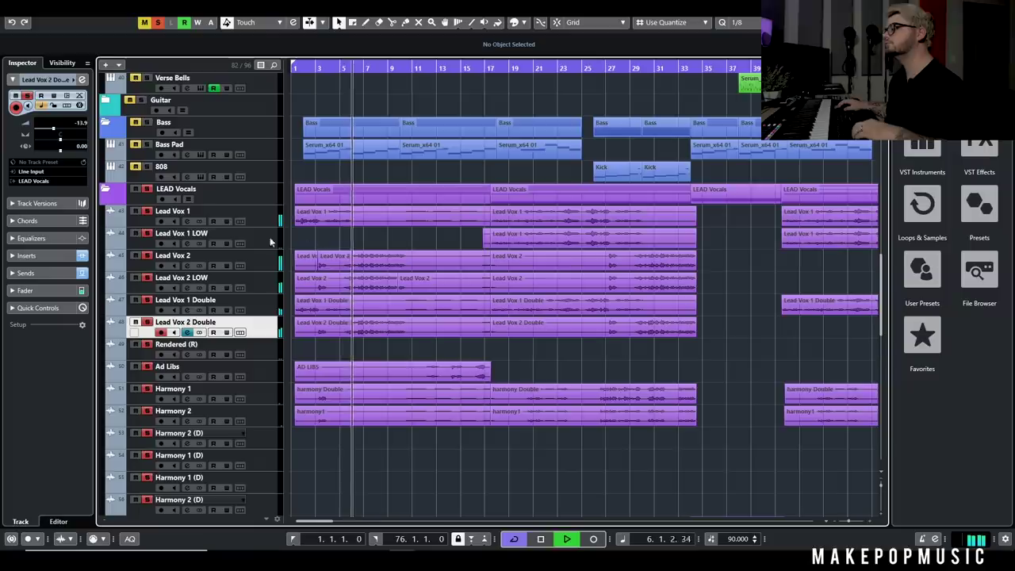
{"action": "key", "text": "space"}
Switch off the Stereo Vox Delay, Vocal Slap Delay and Reverb Vox short sends on the Lead Vox 1 channel
{"action": "left_click", "coordinate": [189, 225]}
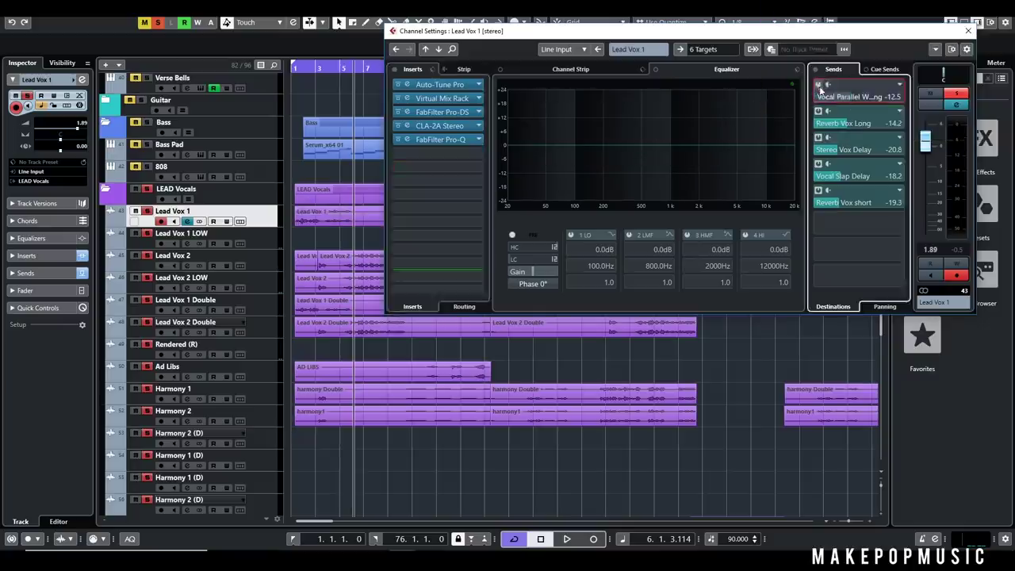
{"action": "left_click_drag", "start_coordinate": [916, 32], "coordinate": [936, 46]}
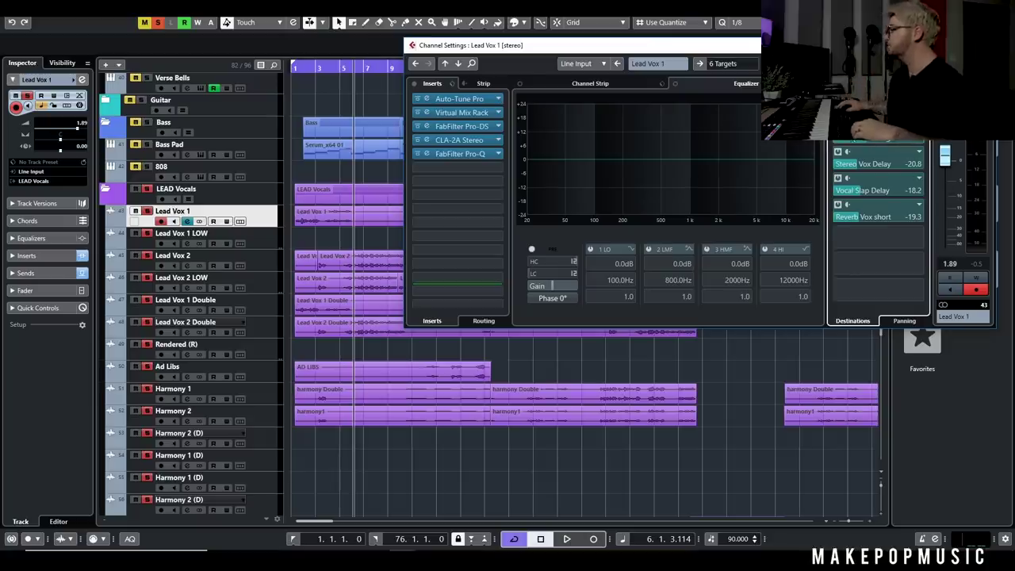
{"action": "left_click", "coordinate": [839, 152]}
{"action": "left_click", "coordinate": [839, 179]}
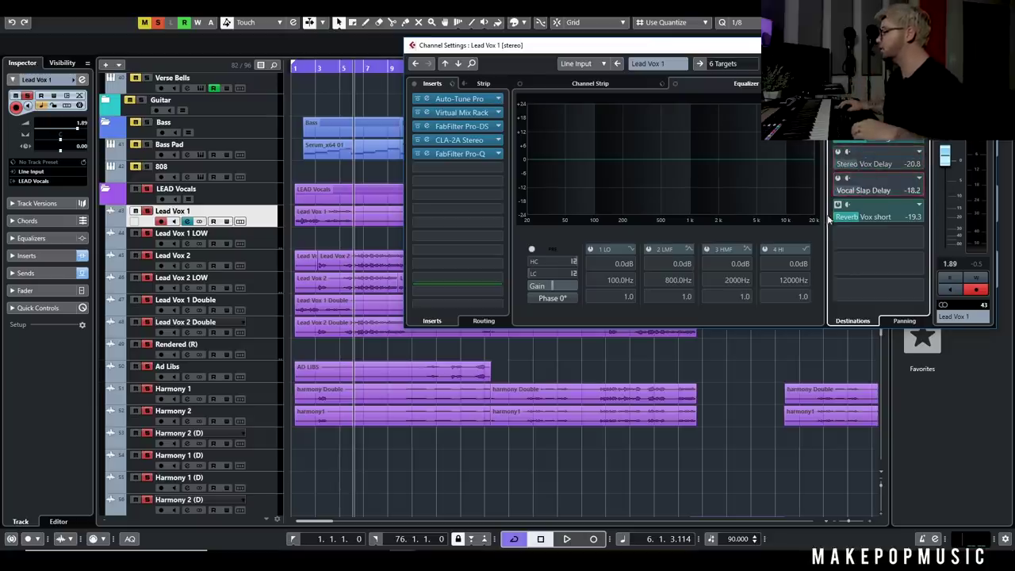
{"action": "left_click", "coordinate": [838, 204]}
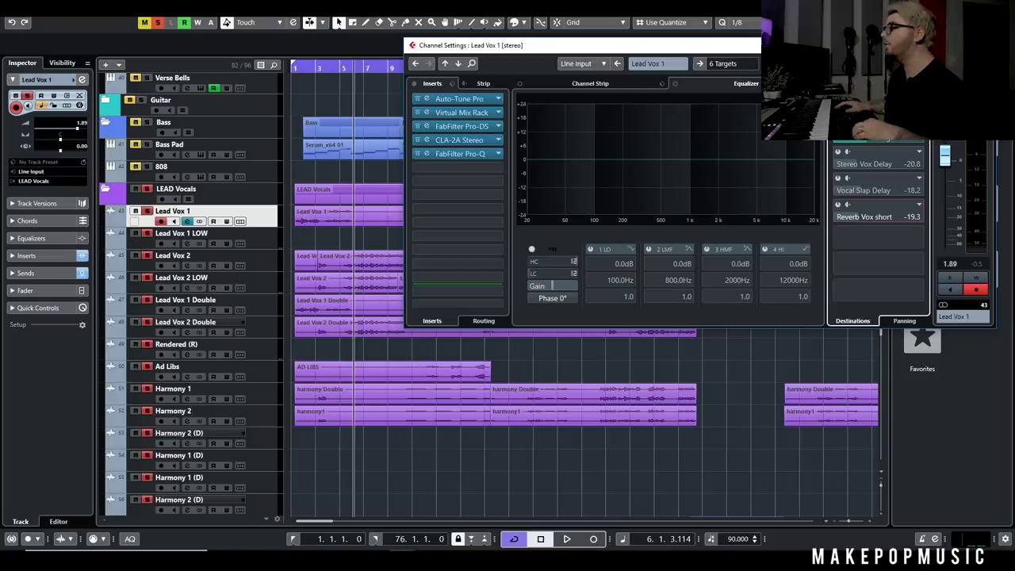
Return the playhead to bar 1 and open the VerbSuite Classics insert on the Reverb Vox Long FX channel
{"action": "left_click", "coordinate": [298, 69]}
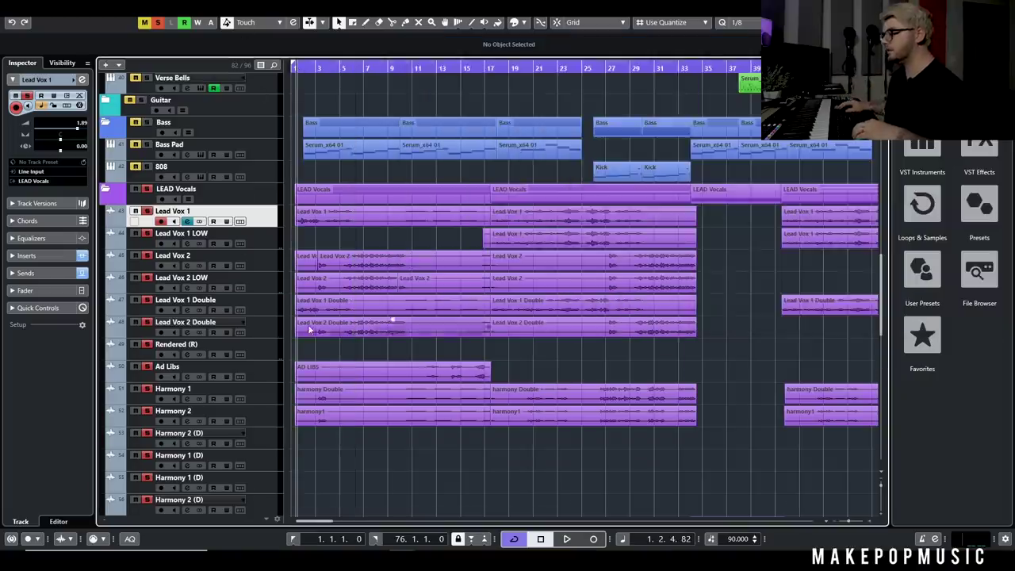
{"action": "scroll", "coordinate": [313, 323], "scroll_direction": "down", "scroll_amount": 8}
{"action": "scroll", "coordinate": [315, 322], "scroll_direction": "up", "scroll_amount": 4}
{"action": "scroll", "coordinate": [211, 312], "scroll_direction": "down", "scroll_amount": 2}
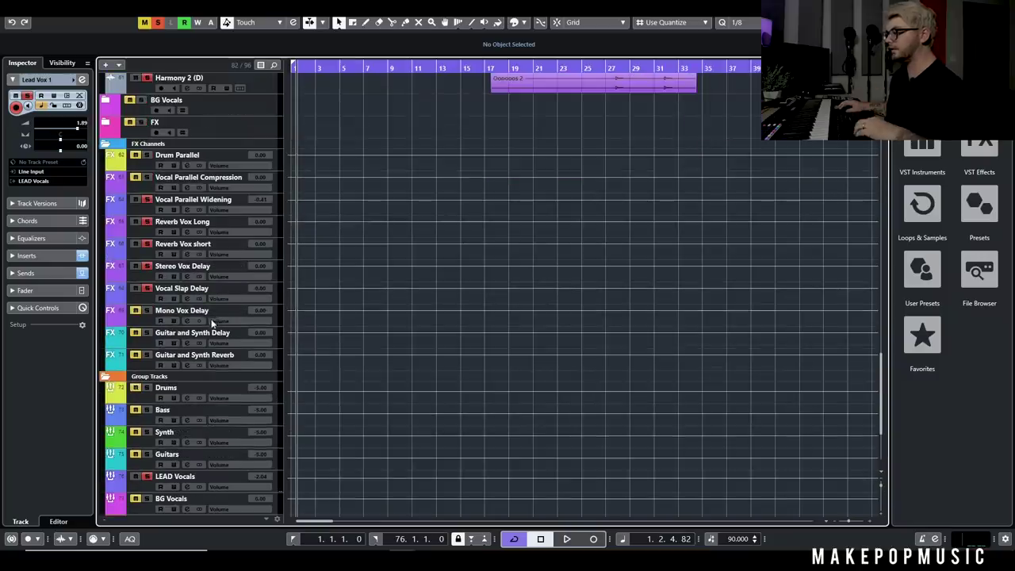
{"action": "scroll", "coordinate": [262, 287], "scroll_direction": "down", "scroll_amount": 2}
{"action": "scroll", "coordinate": [240, 242], "scroll_direction": "up", "scroll_amount": 2}
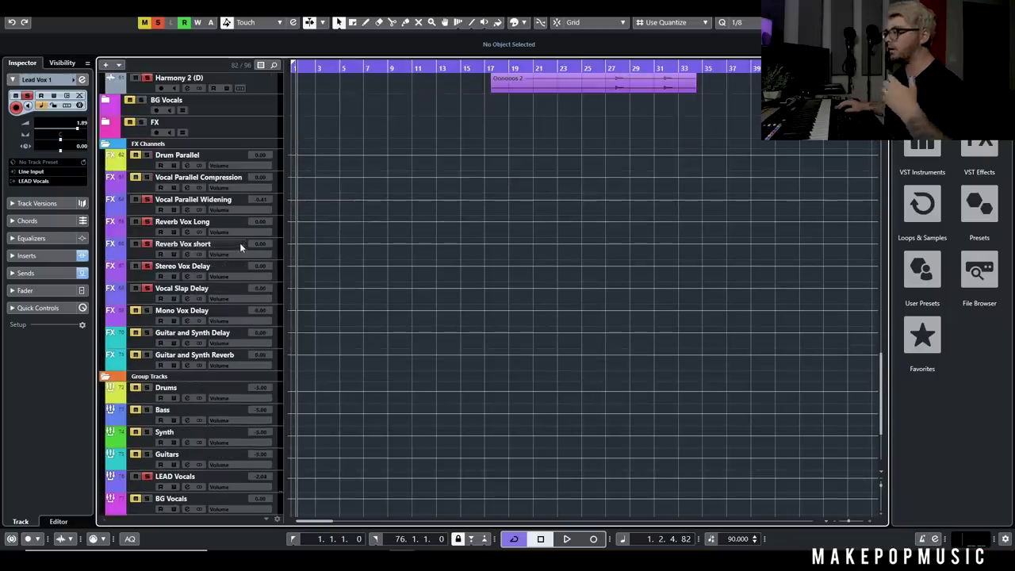
{"action": "left_click", "coordinate": [184, 232]}
{"action": "left_click", "coordinate": [448, 98]}
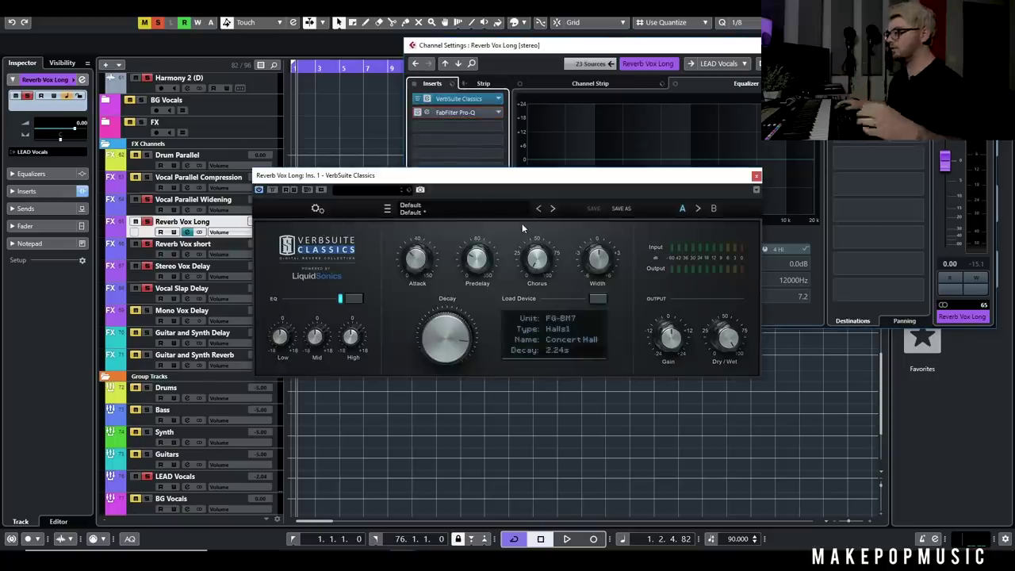
{"action": "left_click", "coordinate": [528, 181]}
{"action": "left_click_drag", "start_coordinate": [529, 181], "coordinate": [593, 120]}
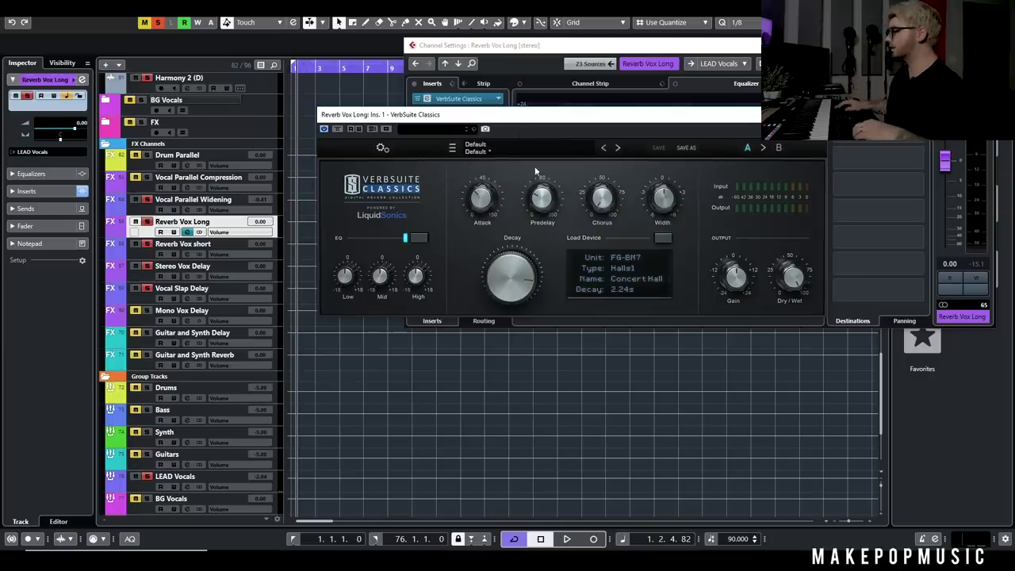
Load the FG-BM7 Vocal Plate from Plates1 in VerbSuite Classics and set its decay to about 1.28 s
{"action": "left_click", "coordinate": [664, 238]}
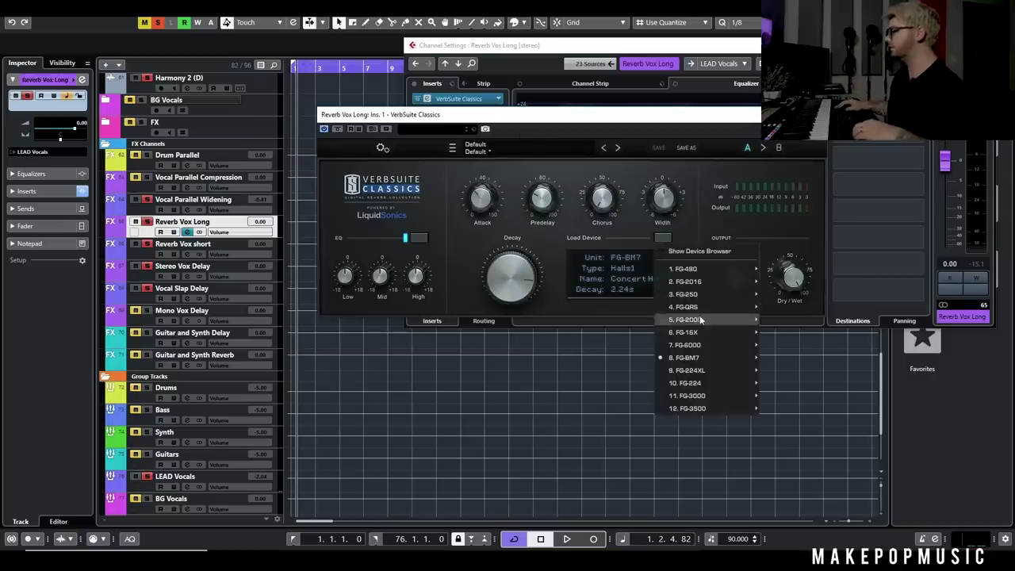
{"action": "mouse_move", "coordinate": [698, 363]}
{"action": "mouse_move", "coordinate": [785, 294]}
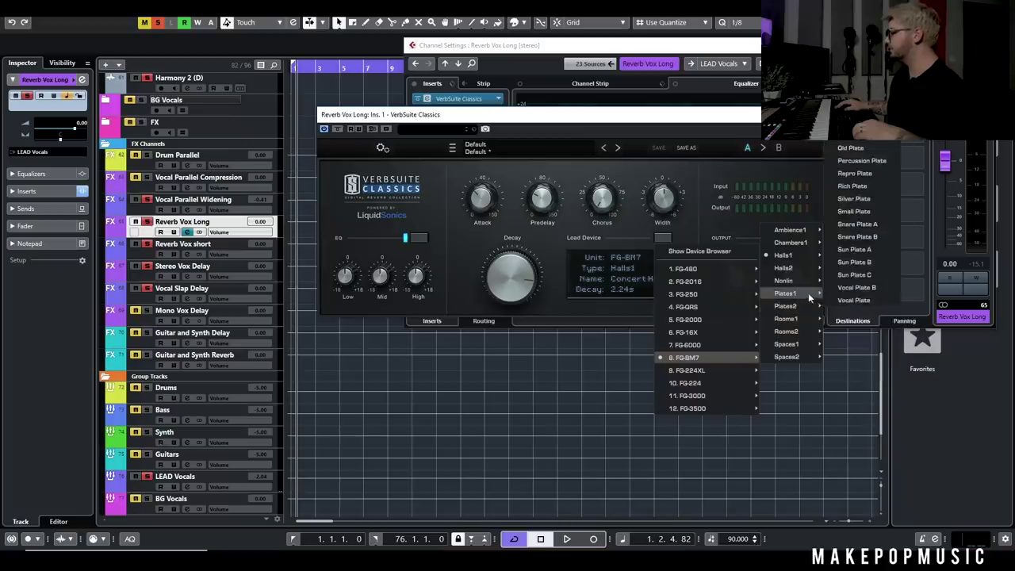
{"action": "left_click", "coordinate": [848, 301]}
{"action": "left_click_drag", "start_coordinate": [492, 318], "coordinate": [491, 301]}
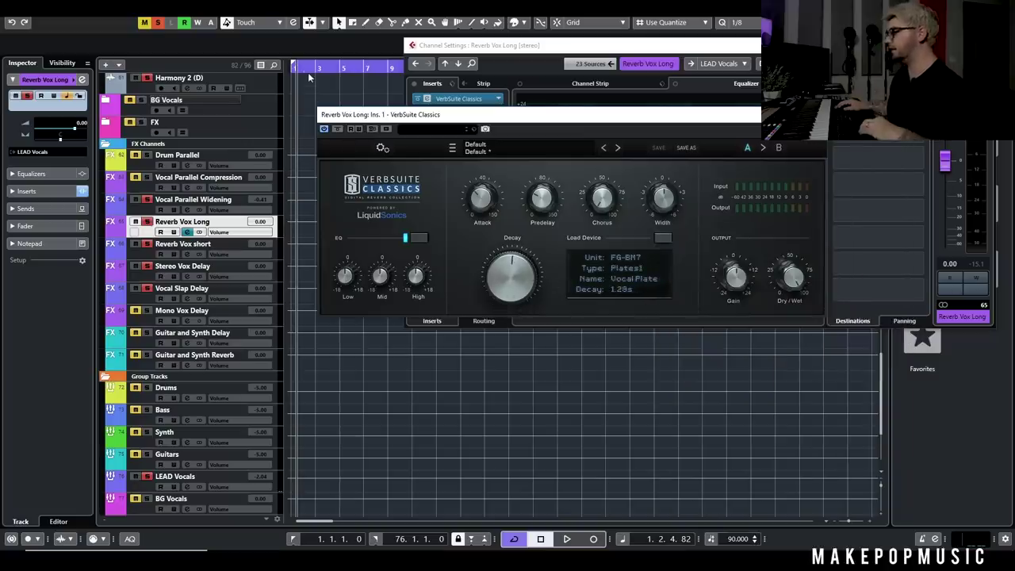
Play the lead vocals from the start of the song to hear the Vocal Plate reverb
{"action": "left_click", "coordinate": [308, 72]}
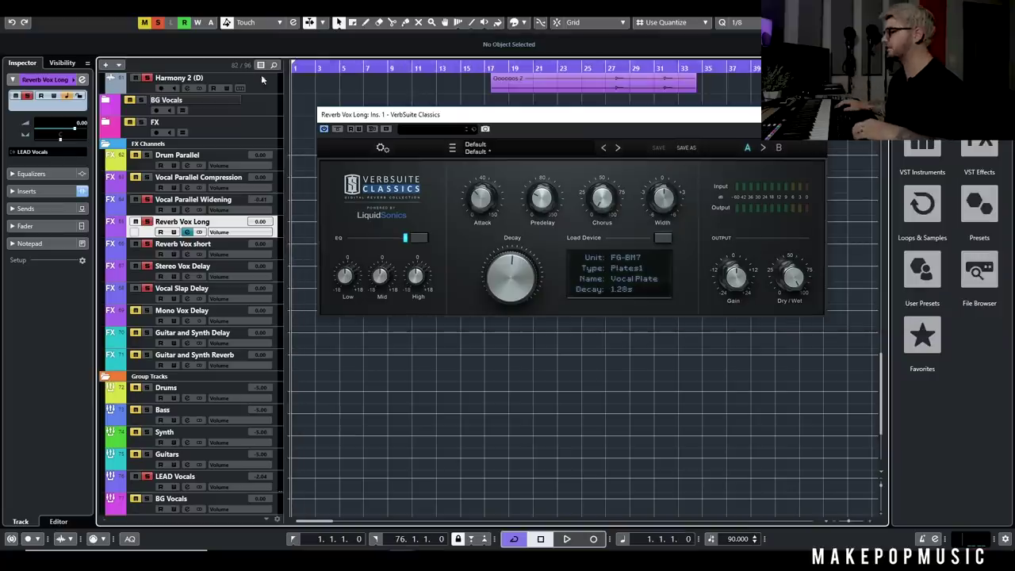
{"action": "key", "text": "space"}
{"action": "scroll", "coordinate": [300, 95], "scroll_direction": "up", "scroll_amount": 2}
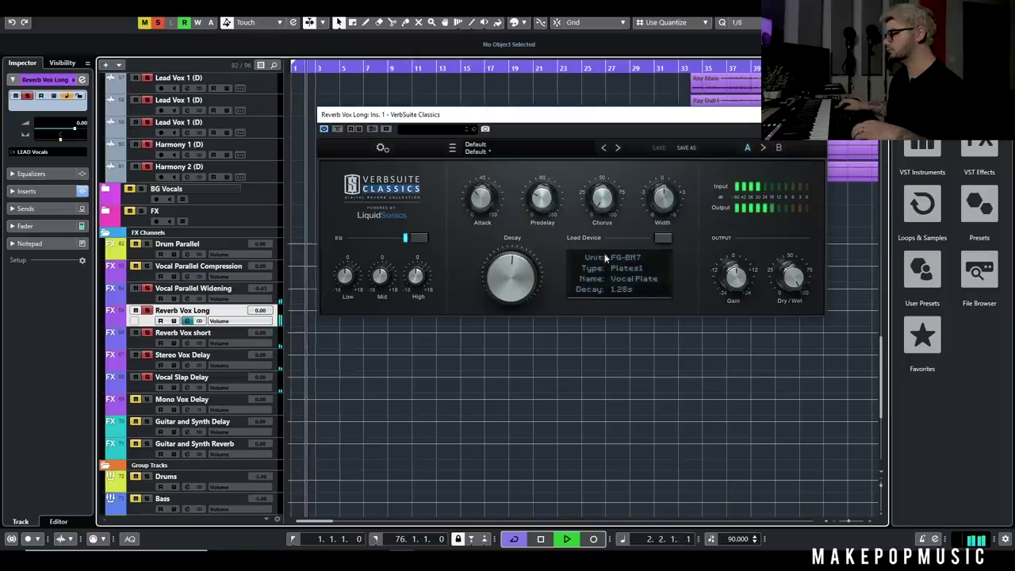
Load the FG-BM7 Concert Hall from Halls1 in VerbSuite Classics and set its decay to about 2.37 s
{"action": "key", "text": "space"}
{"action": "left_click", "coordinate": [662, 238]}
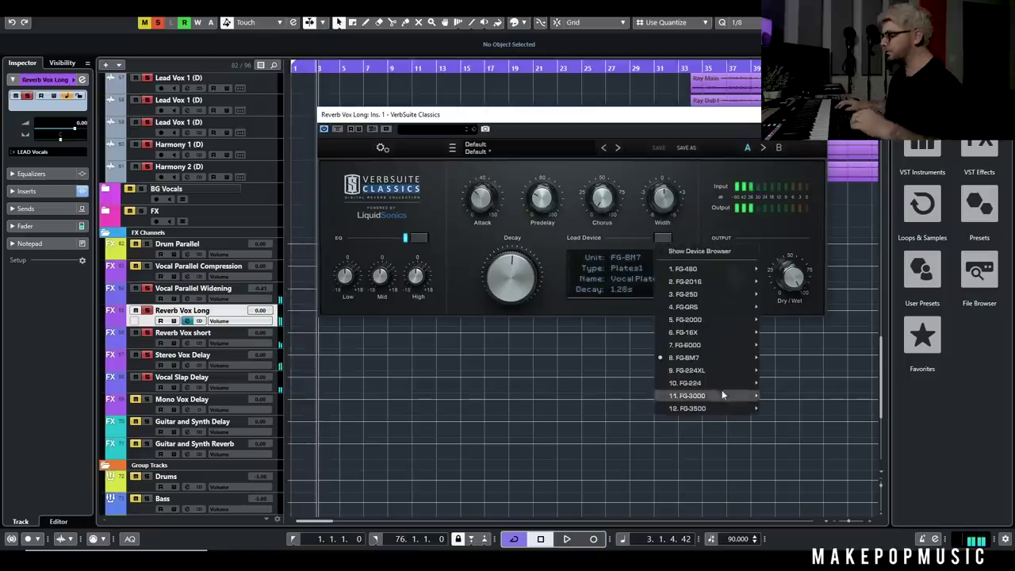
{"action": "mouse_move", "coordinate": [710, 357]}
{"action": "mouse_move", "coordinate": [802, 258]}
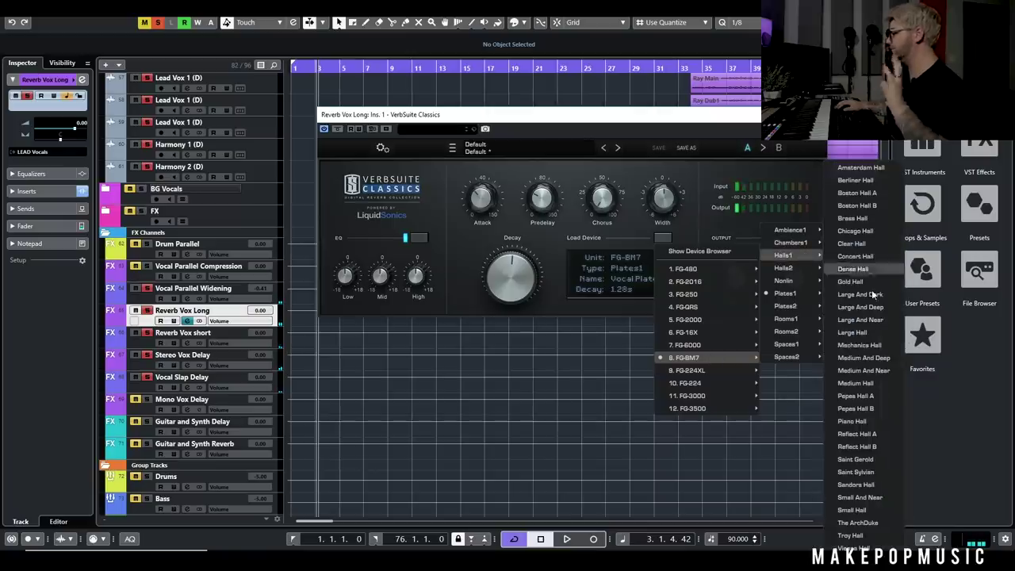
{"action": "left_click", "coordinate": [873, 258]}
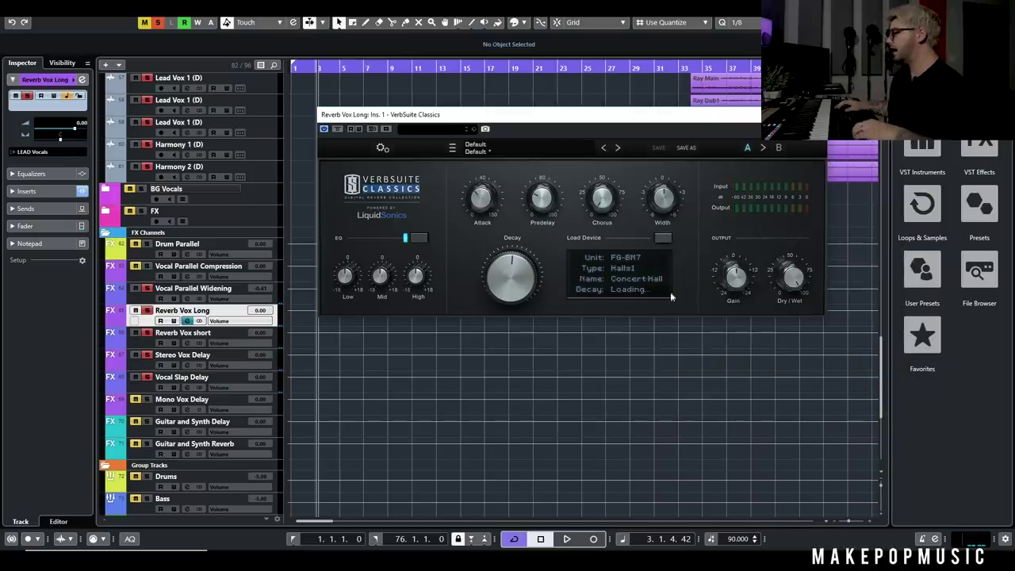
{"action": "left_click_drag", "start_coordinate": [500, 302], "coordinate": [514, 256]}
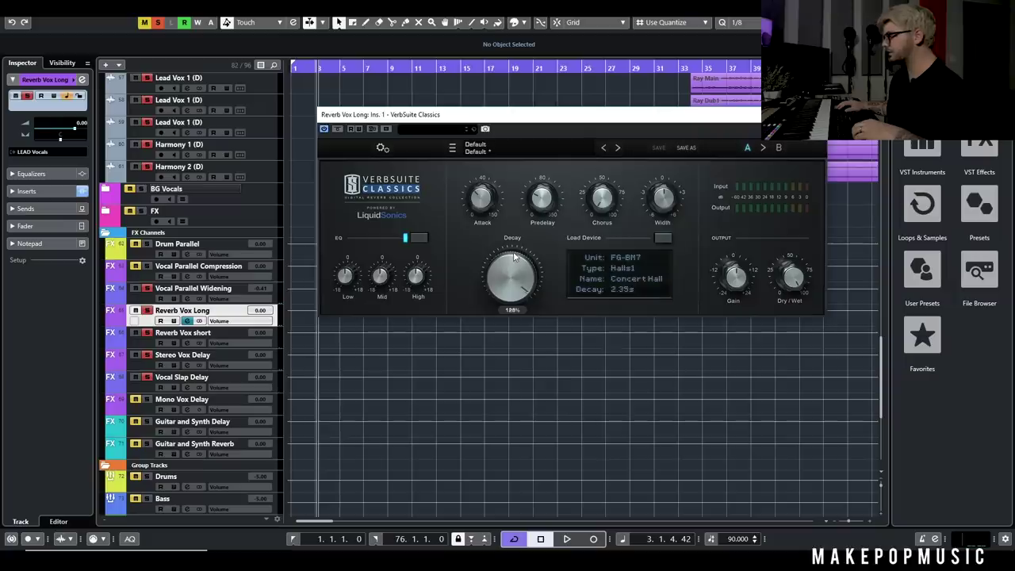
Play the lead vocals from bar 2 to hear the Concert Hall reverb and close the VerbSuite Classics window
{"action": "left_click", "coordinate": [304, 71]}
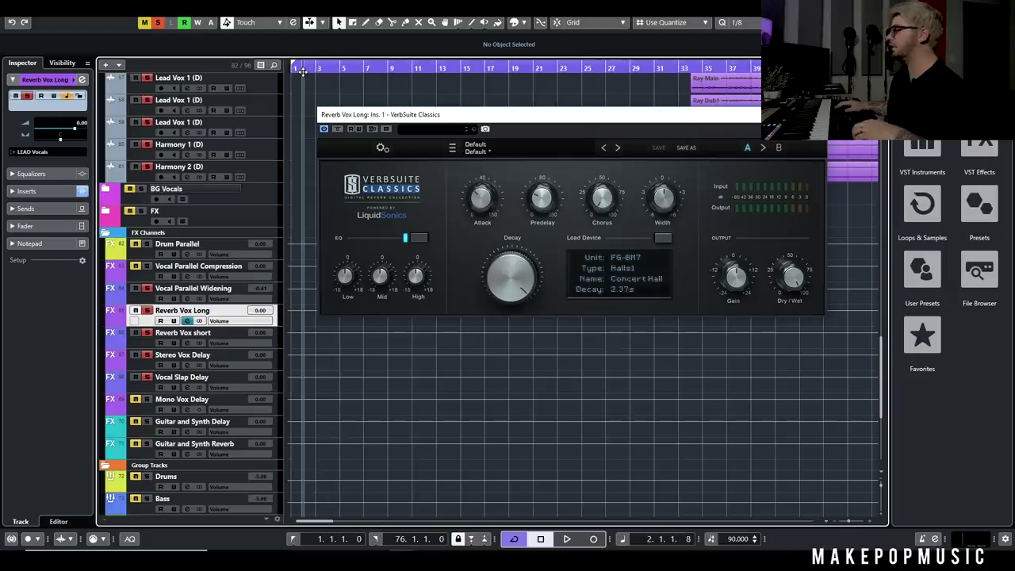
{"action": "key", "text": "space"}
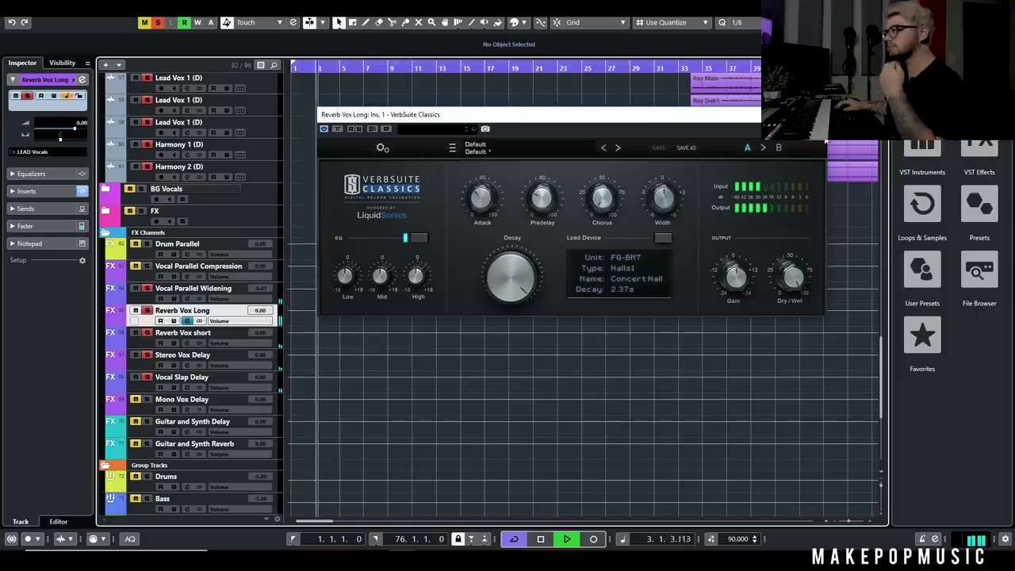
{"action": "left_click", "coordinate": [812, 114]}
{"action": "key", "text": "space"}
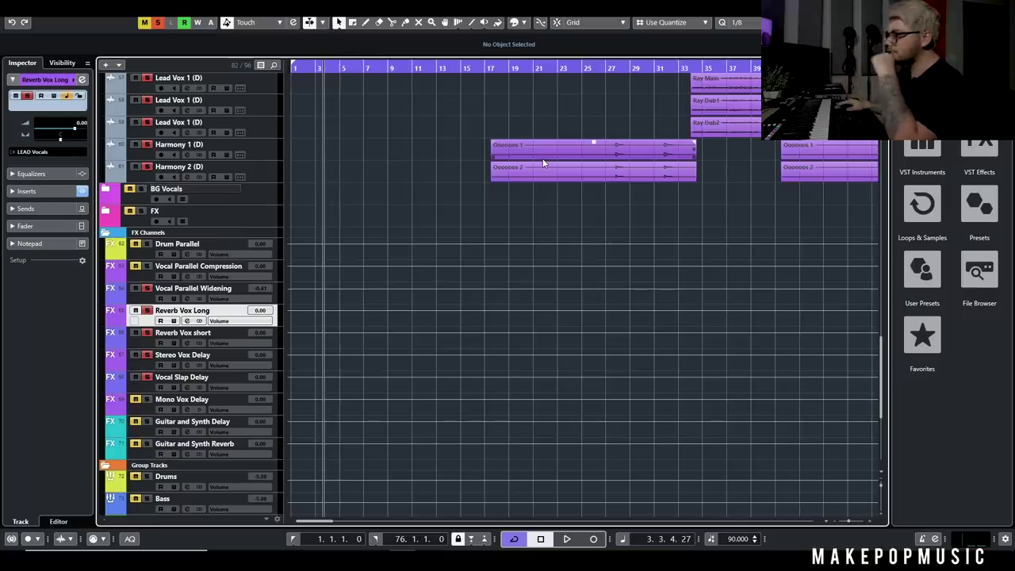
View the Reverb Vox Long and Lead Vox 1 channel settings and play the vocals to review the inserts and sends
{"action": "left_click", "coordinate": [187, 321]}
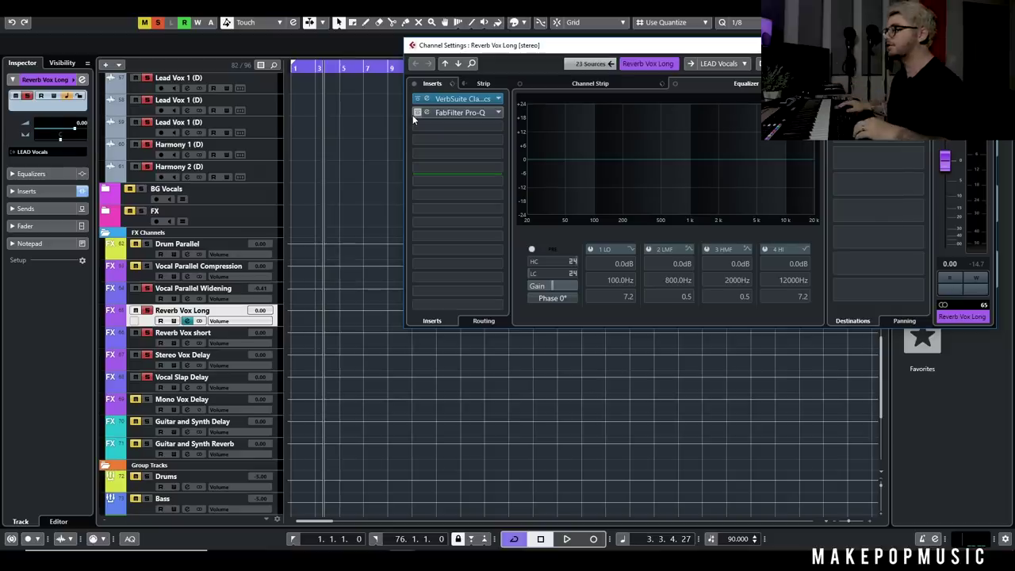
{"action": "scroll", "coordinate": [326, 154], "scroll_direction": "up", "scroll_amount": 5}
{"action": "left_click", "coordinate": [197, 225]}
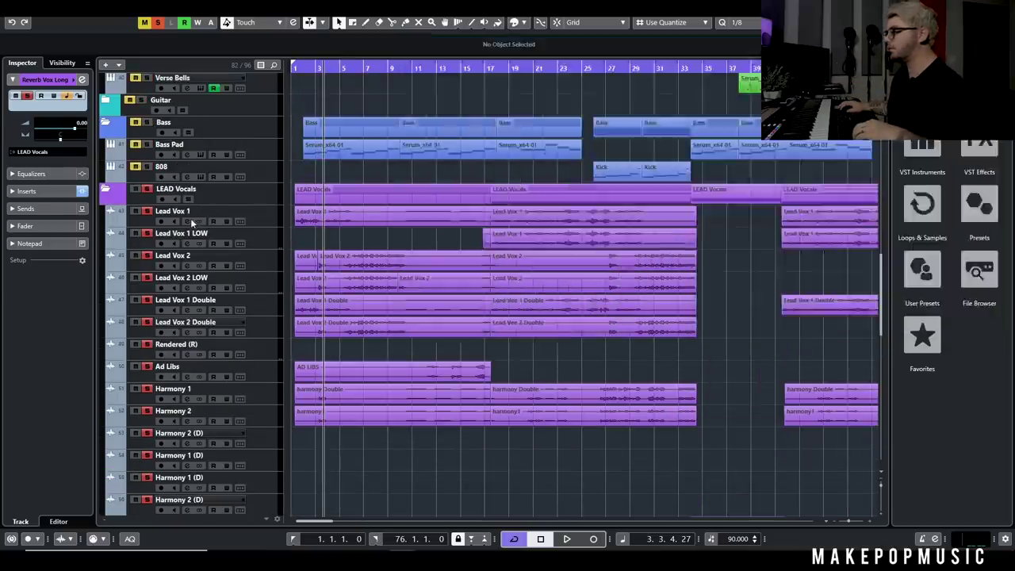
{"action": "key", "text": "space"}
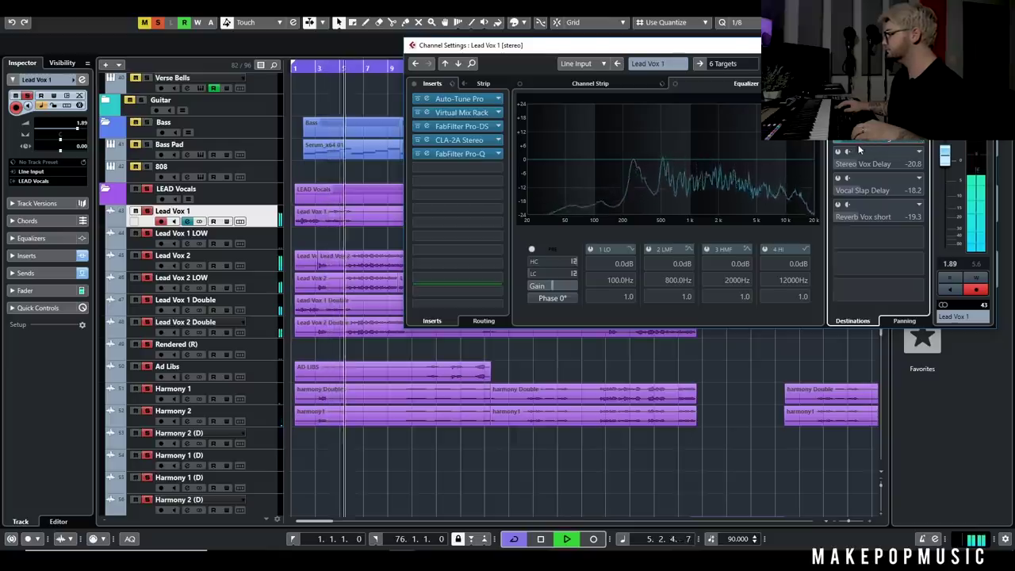
{"action": "key", "text": "space"}
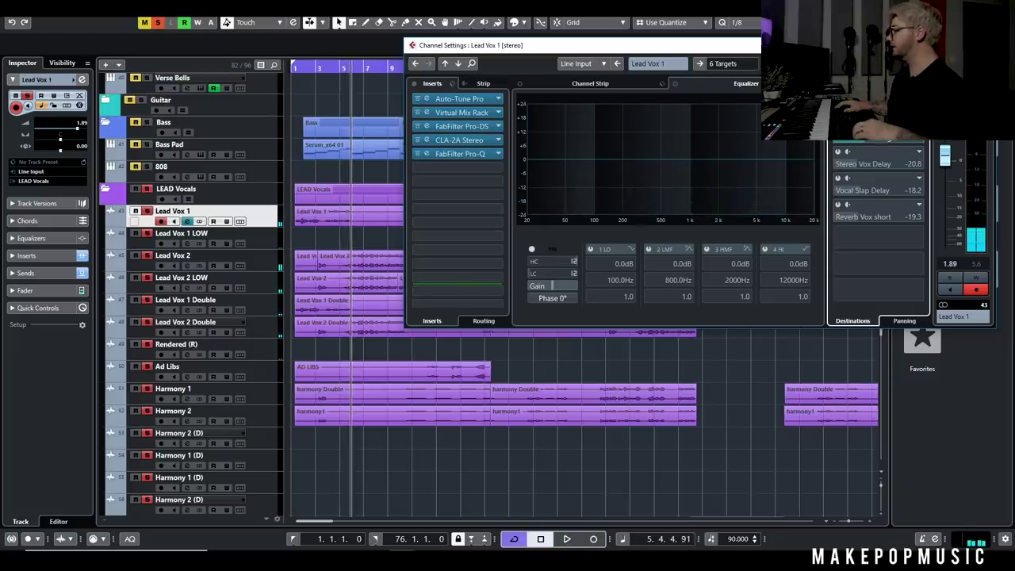
{"action": "left_click", "coordinate": [984, 45]}
Return the playhead to bar 1, and activate and open the FabFilter Pro-Q insert on the Reverb Vox Long channel
{"action": "scroll", "coordinate": [526, 211], "scroll_direction": "down", "scroll_amount": 6}
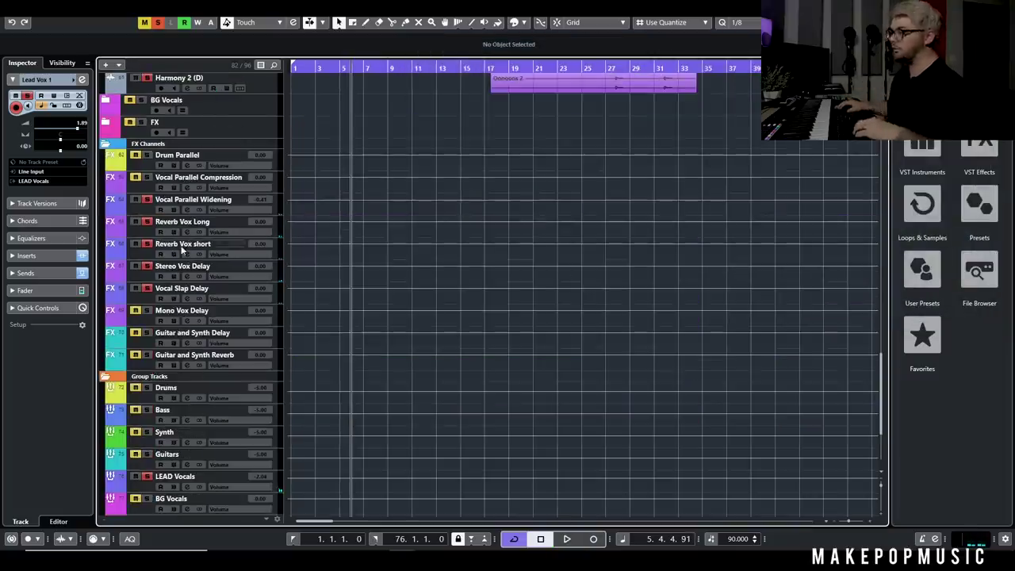
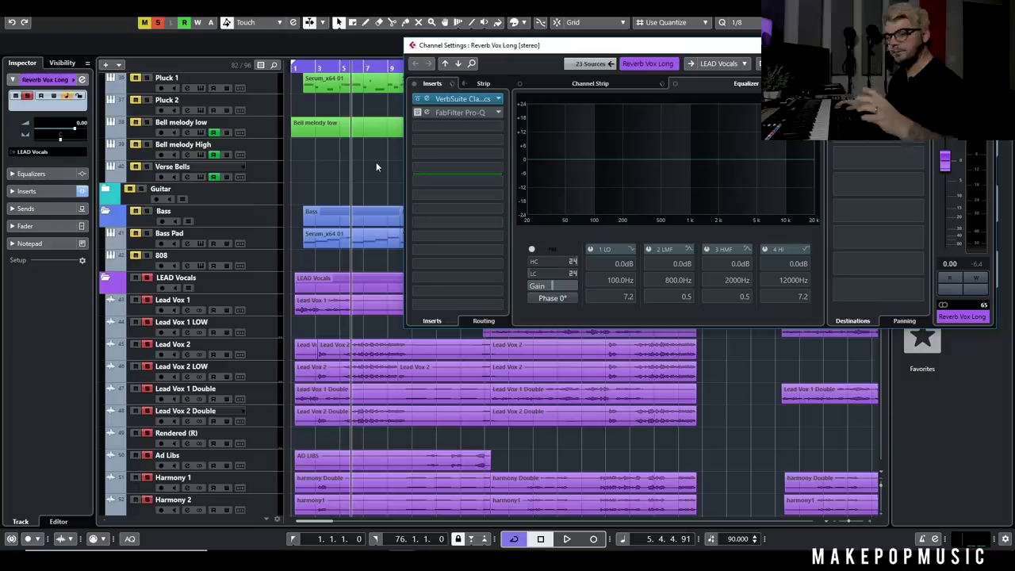
{"action": "left_click_drag", "start_coordinate": [298, 69], "coordinate": [299, 67]}
{"action": "scroll", "coordinate": [252, 310], "scroll_direction": "down", "scroll_amount": 10}
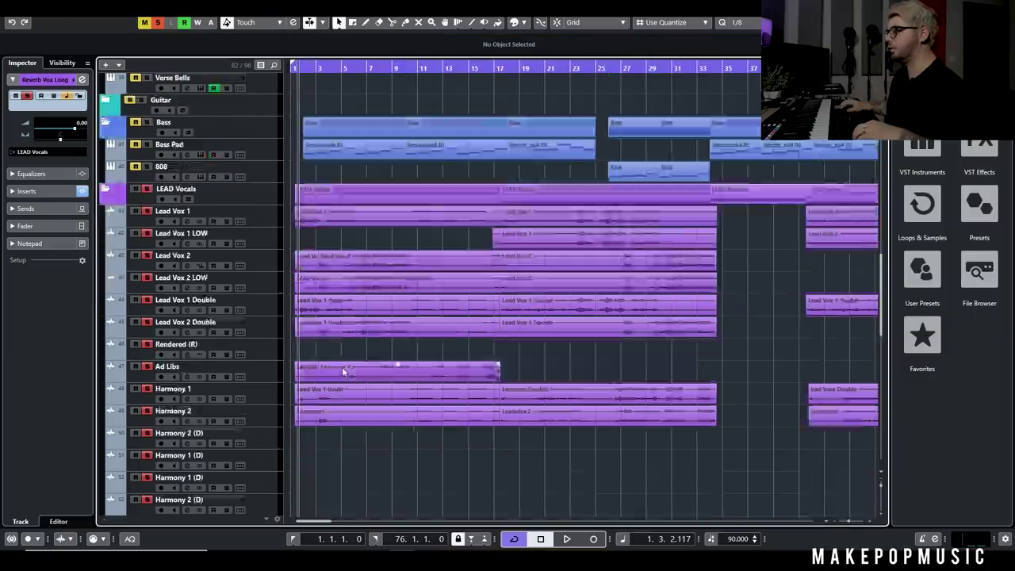
{"action": "left_click", "coordinate": [196, 232]}
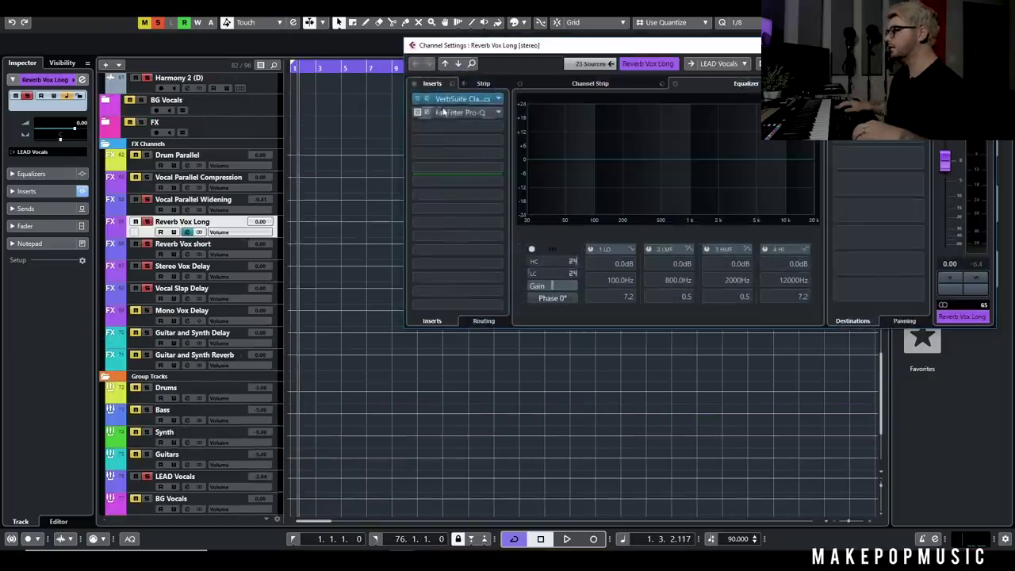
{"action": "left_click", "coordinate": [427, 112]}
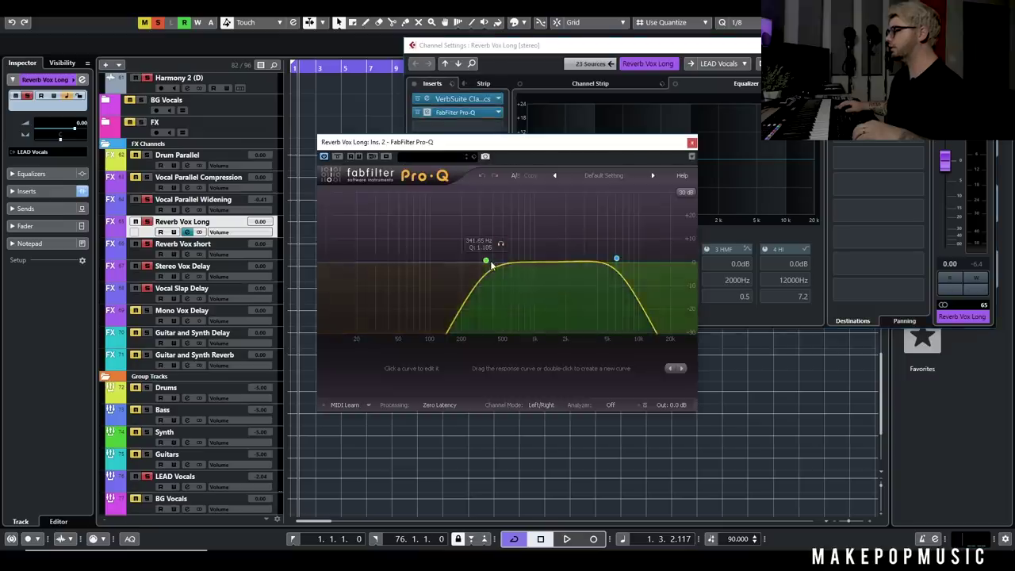
Play from bar 1 and unsolo the lead vocal tracks, leaving only the Reverb Vox Long channel soloed
{"action": "scroll", "coordinate": [316, 101], "scroll_direction": "up", "scroll_amount": 10}
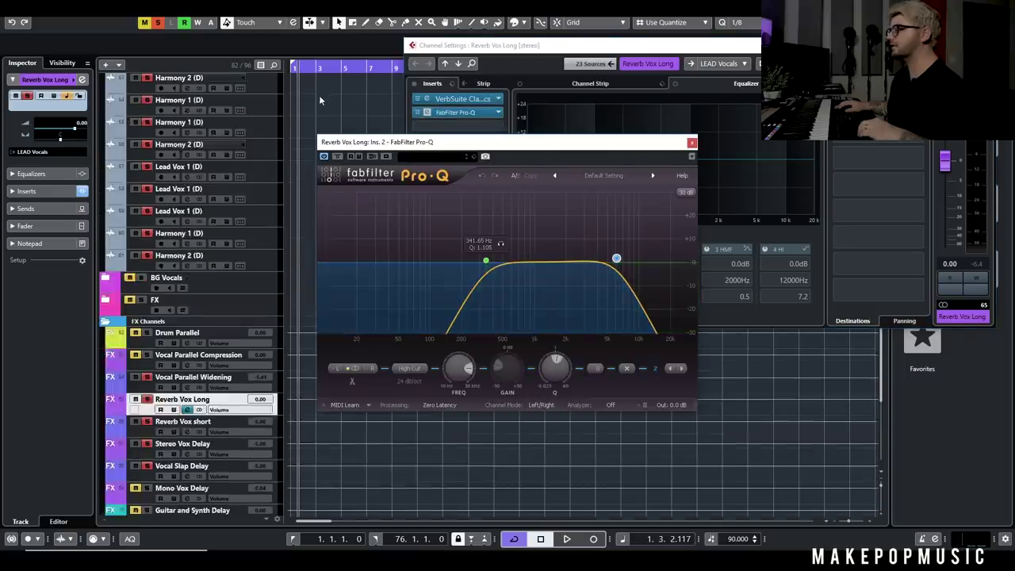
{"action": "scroll", "coordinate": [316, 101], "scroll_direction": "down", "scroll_amount": 5}
{"action": "key", "text": "space"}
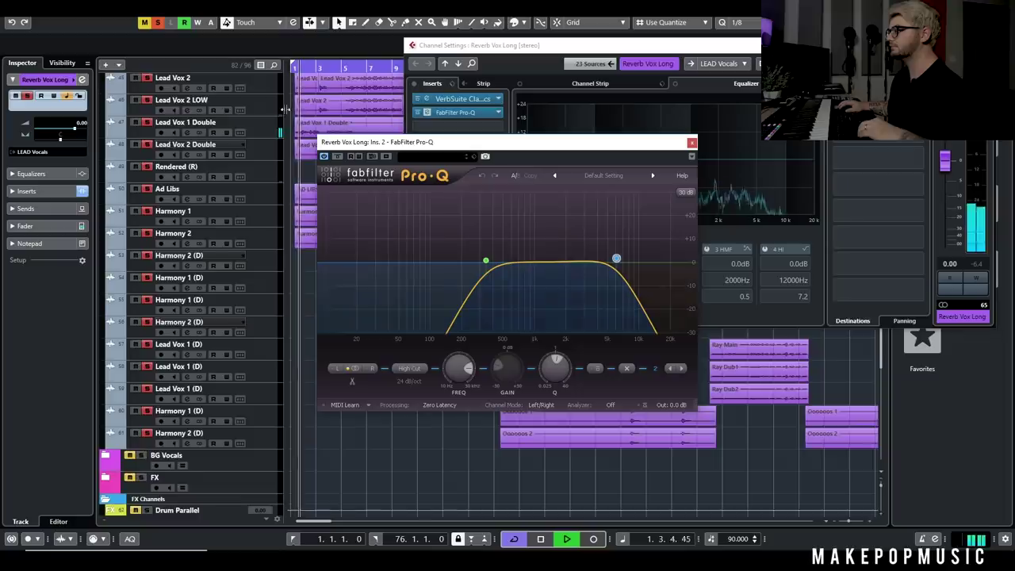
{"action": "scroll", "coordinate": [244, 126], "scroll_direction": "up", "scroll_amount": 1}
{"action": "scroll", "coordinate": [245, 126], "scroll_direction": "up", "scroll_amount": 2}
{"action": "left_click", "coordinate": [148, 214]}
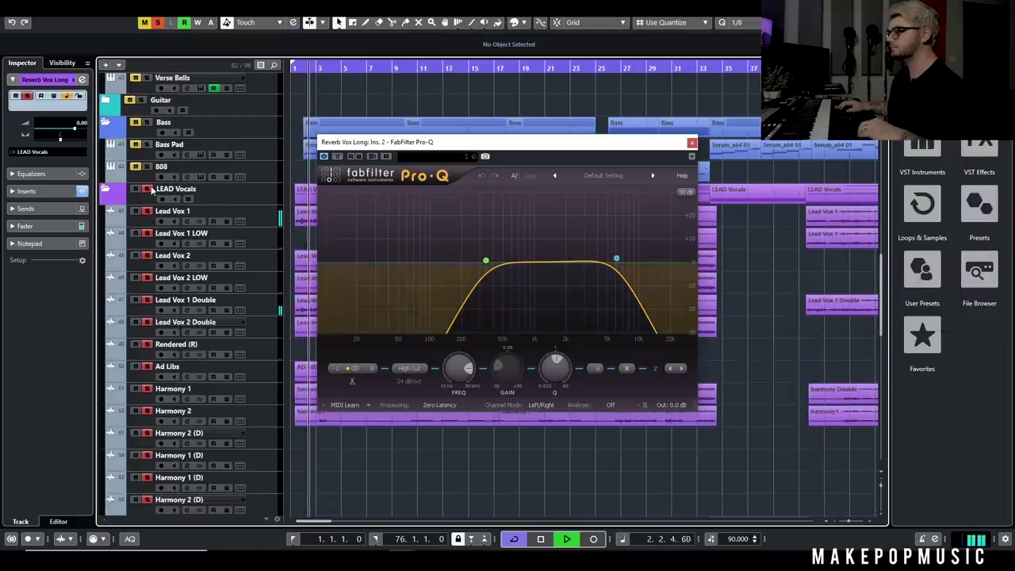
{"action": "left_click", "coordinate": [148, 189]}
{"action": "left_click", "coordinate": [148, 212]}
{"action": "scroll", "coordinate": [149, 218], "scroll_direction": "down", "scroll_amount": 6}
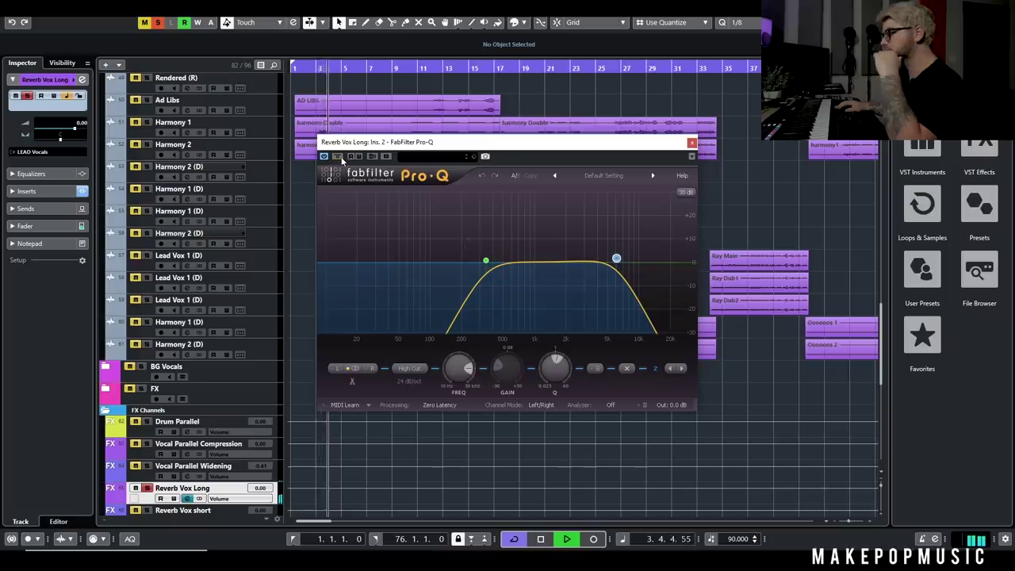
Try a low cut at about 370 Hz and a high cut at about 1.5 kHz in Pro-Q while playing the soloed reverb
{"action": "left_click", "coordinate": [501, 246]}
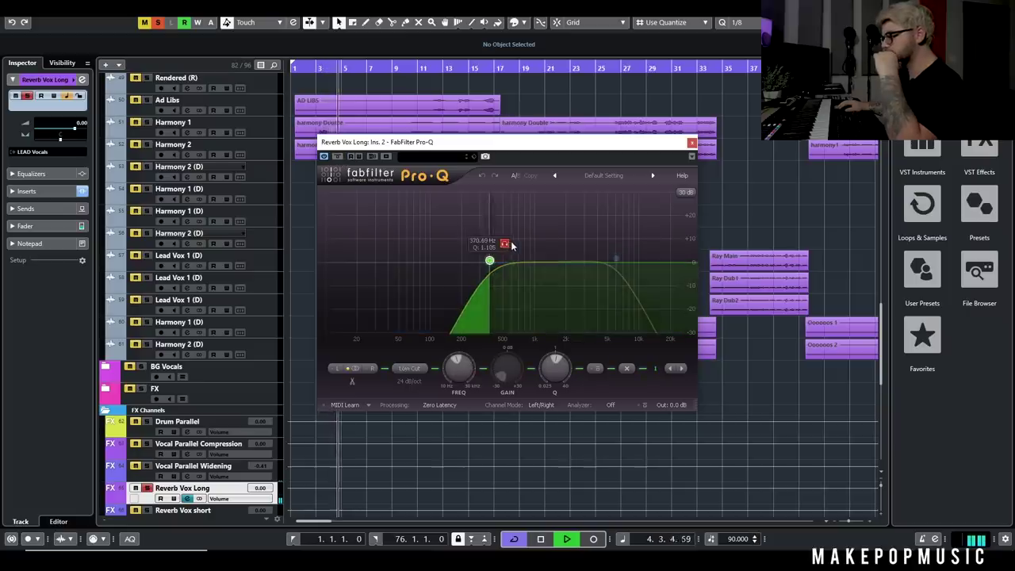
{"action": "left_click_drag", "start_coordinate": [619, 245], "coordinate": [553, 252]}
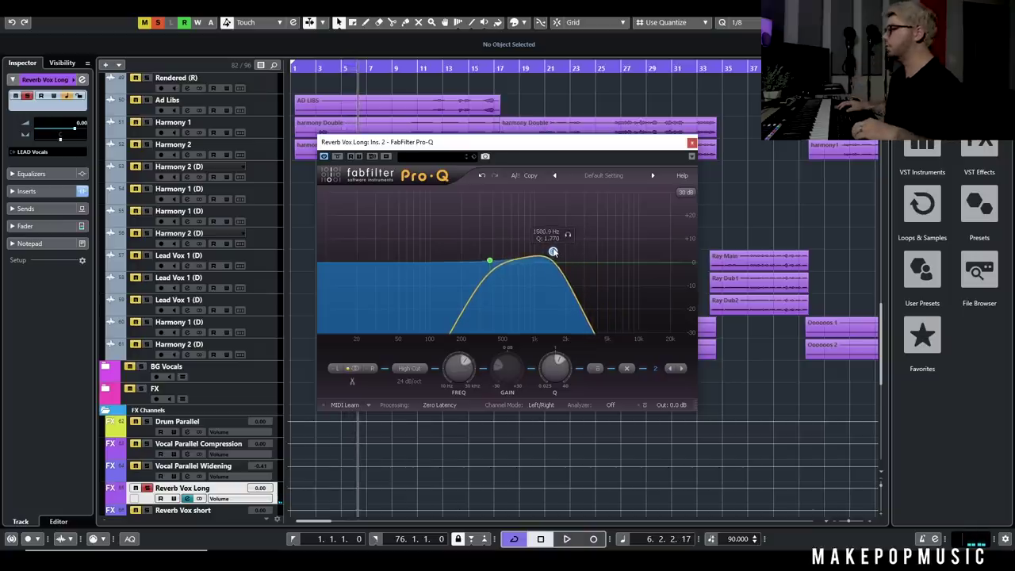
{"action": "key", "text": "space"}
{"action": "left_click", "coordinate": [320, 71]}
{"action": "key", "text": "space"}
{"action": "key", "text": "space"}
Set Pro-Q's low cut between 200 and 500 Hz and its high cut just above 5 kHz
{"action": "left_click_drag", "start_coordinate": [556, 250], "coordinate": [469, 265]}
{"action": "key", "text": "space"}
{"action": "left_click_drag", "start_coordinate": [539, 245], "coordinate": [610, 258]}
{"action": "left_click_drag", "start_coordinate": [475, 265], "coordinate": [480, 265]}
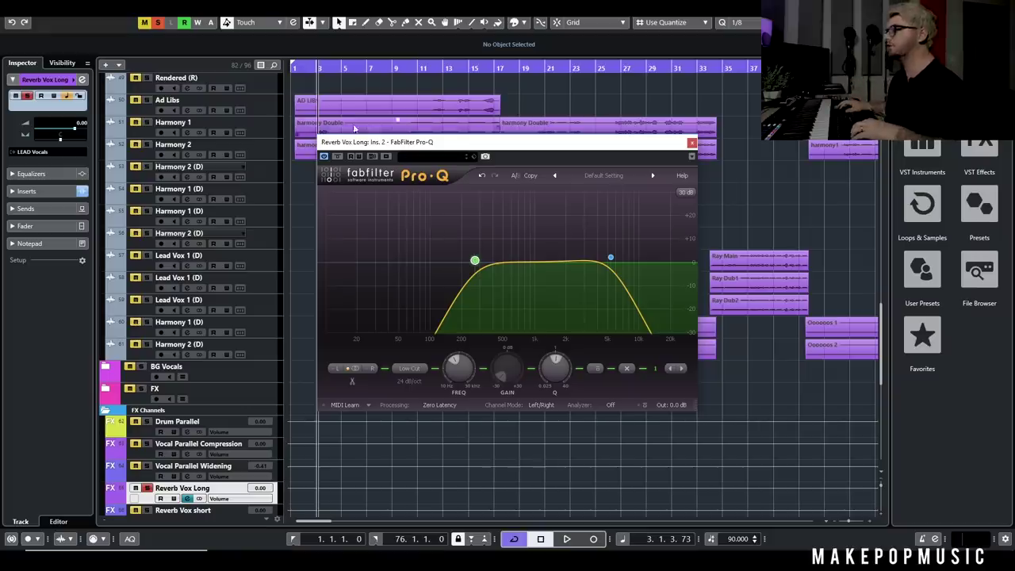
Play the reverb from bar 2 and add a bell cut in Pro-Q at about 868 Hz, -8.1 dB, with a Q of 5.25
{"action": "left_click", "coordinate": [304, 68]}
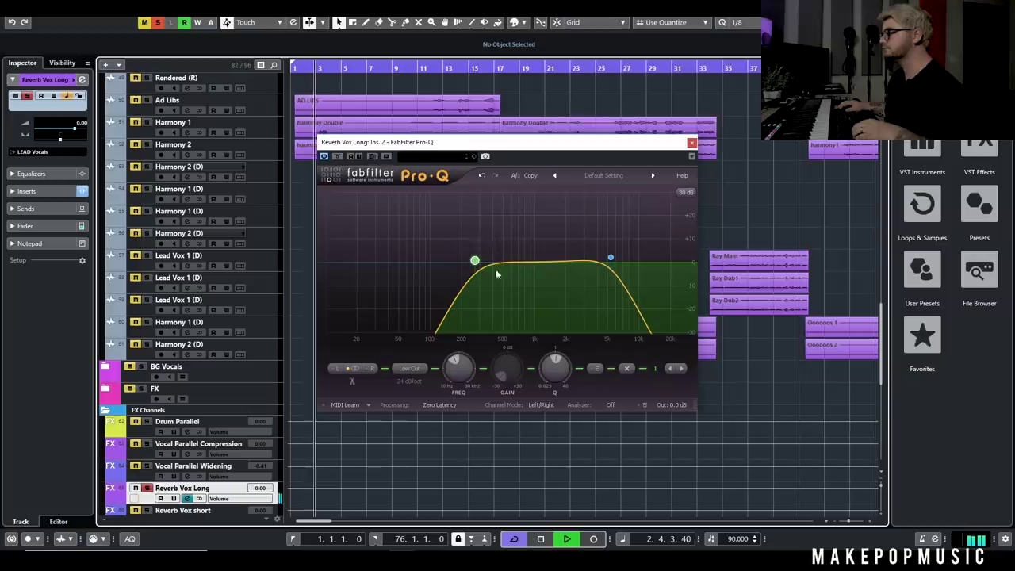
{"action": "key", "text": "space"}
{"action": "left_click_drag", "start_coordinate": [527, 262], "coordinate": [527, 281]}
{"action": "left_click_drag", "start_coordinate": [555, 368], "coordinate": [562, 350]}
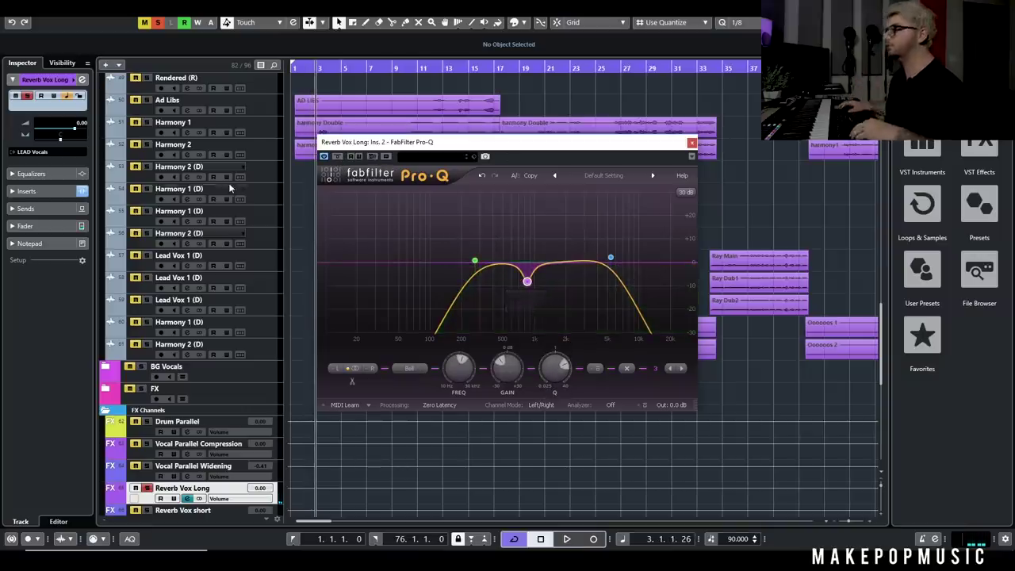
{"action": "key", "text": "space"}
{"action": "left_click_drag", "start_coordinate": [550, 294], "coordinate": [549, 297]}
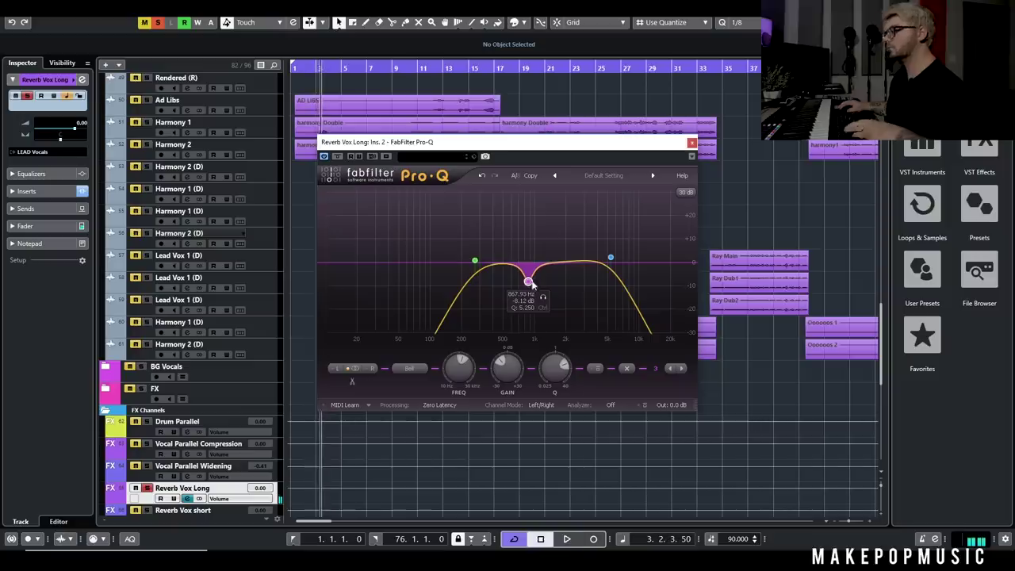
Close Pro-Q, add S1 Shuffler Stereo as the third insert on Reverb Vox Long and set its width to 1.75
{"action": "left_click", "coordinate": [691, 143]}
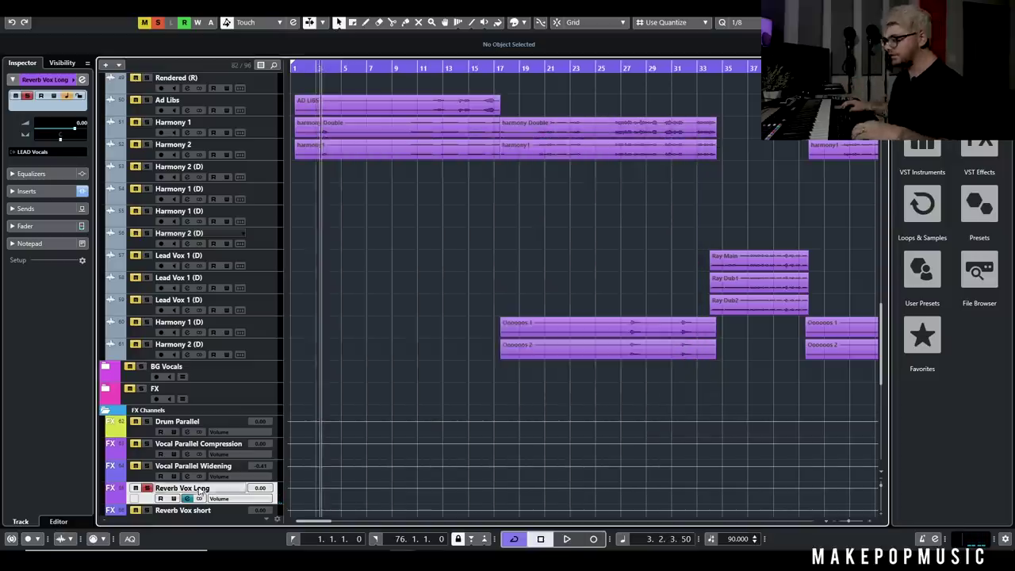
{"action": "left_click", "coordinate": [188, 500]}
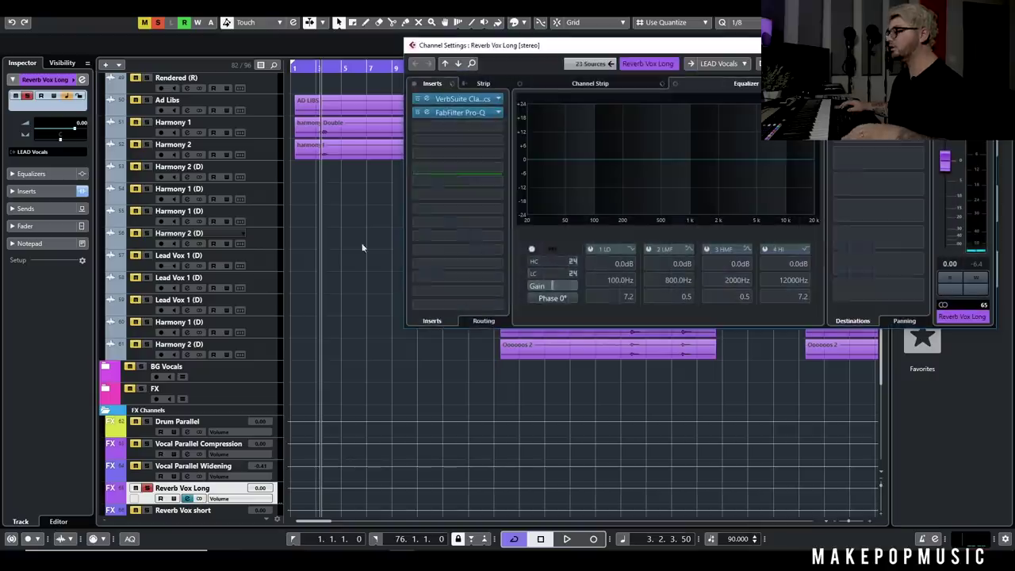
{"action": "left_click", "coordinate": [446, 127]}
{"action": "type", "text": "s1"}
{"action": "double_click", "coordinate": [477, 172]}
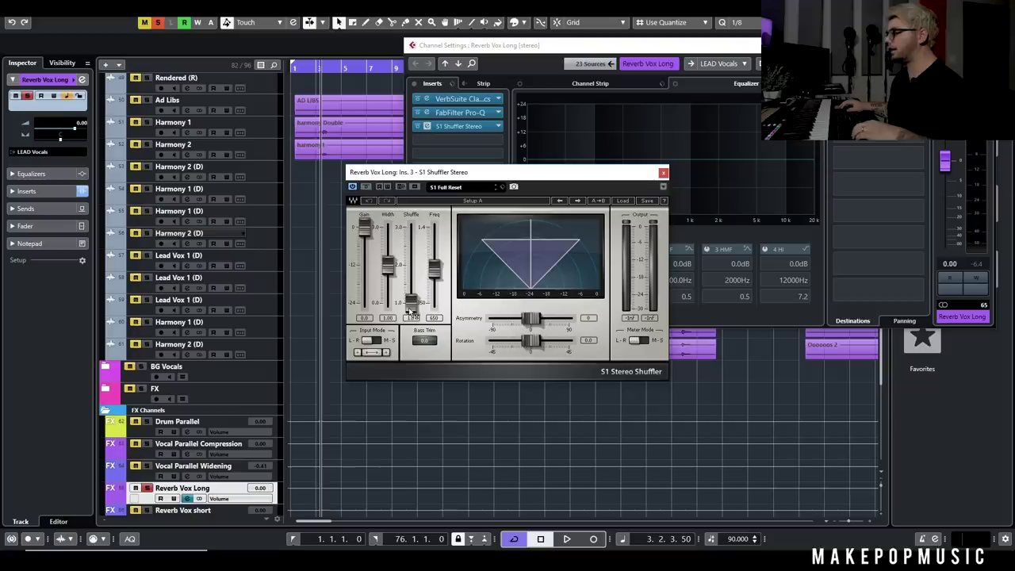
{"action": "left_click_drag", "start_coordinate": [388, 267], "coordinate": [388, 248]}
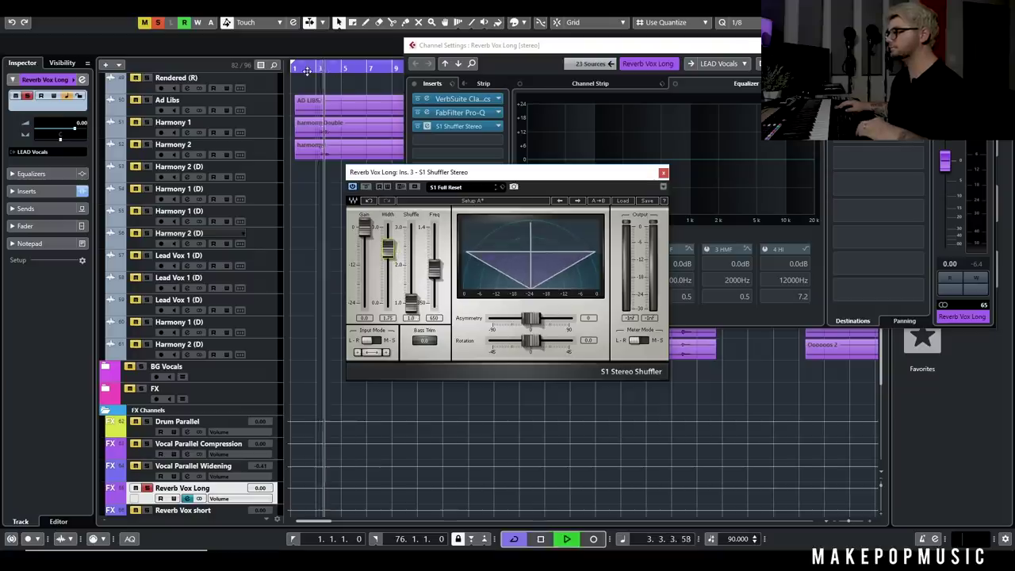
Compare the reverb with S1 Shuffler Stereo bypassed and active during playback, and close the plug-in window
{"action": "left_click", "coordinate": [346, 171]}
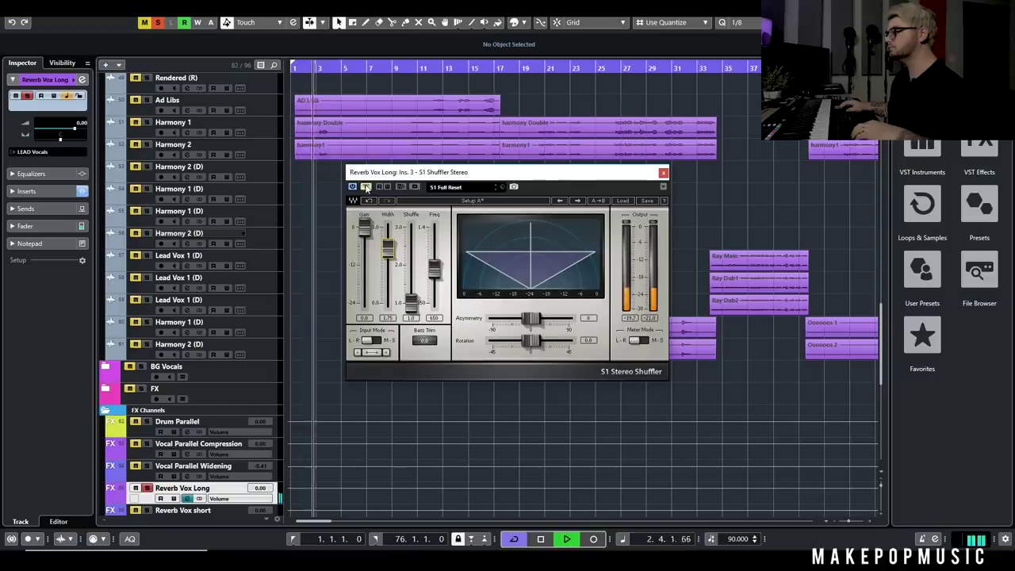
{"action": "left_click", "coordinate": [366, 187]}
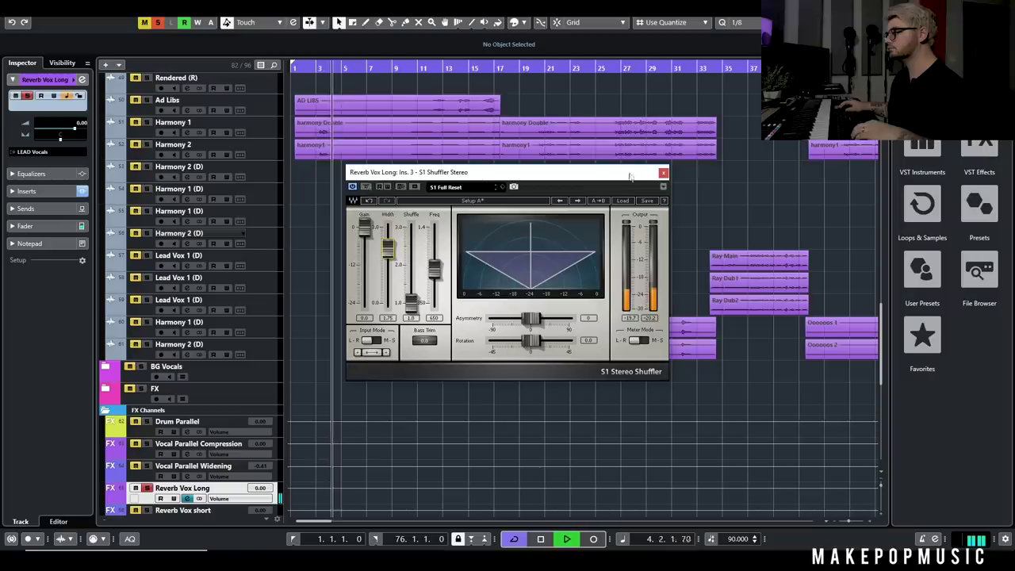
{"action": "left_click", "coordinate": [664, 174]}
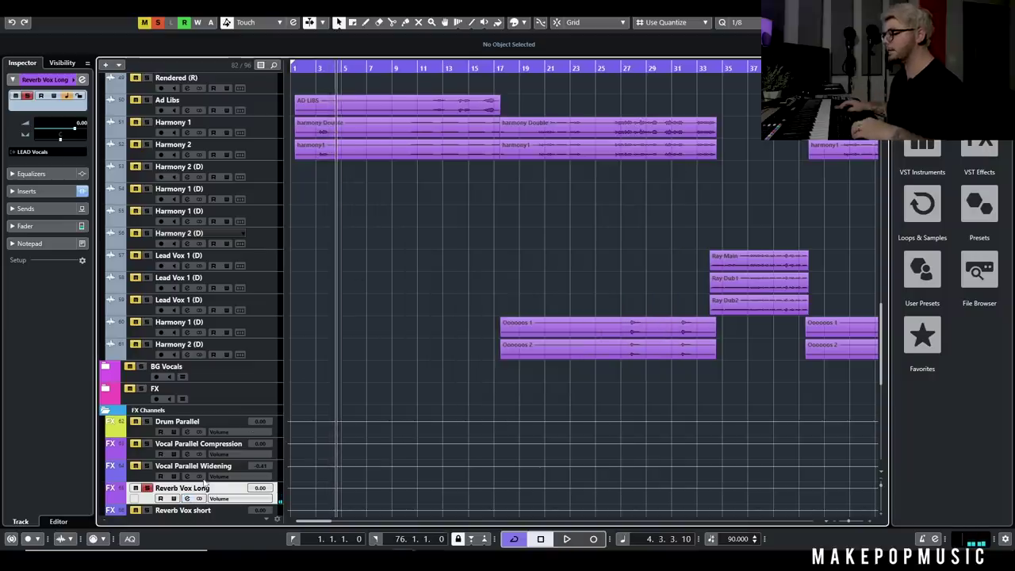
Add Chorus as the third insert on Reverb Vox Long
{"action": "left_click", "coordinate": [188, 499]}
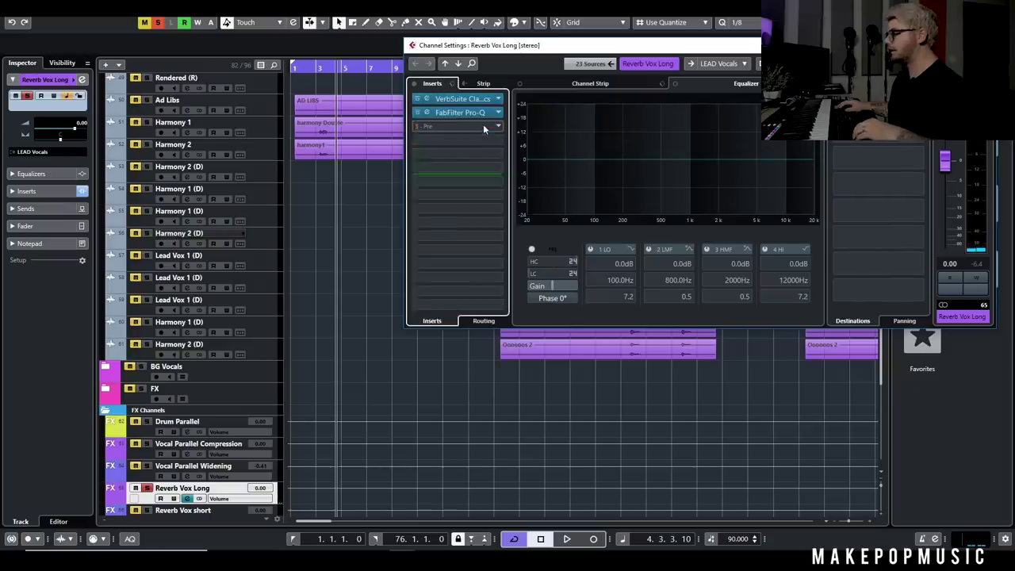
{"action": "left_click", "coordinate": [484, 129]}
{"action": "type", "text": "chorus"}
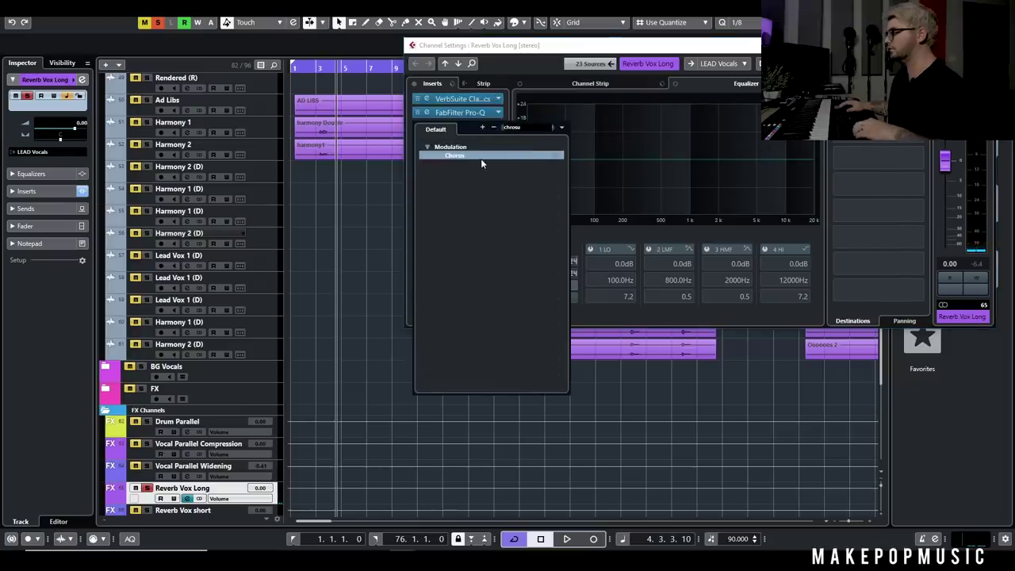
{"action": "left_click", "coordinate": [477, 157]}
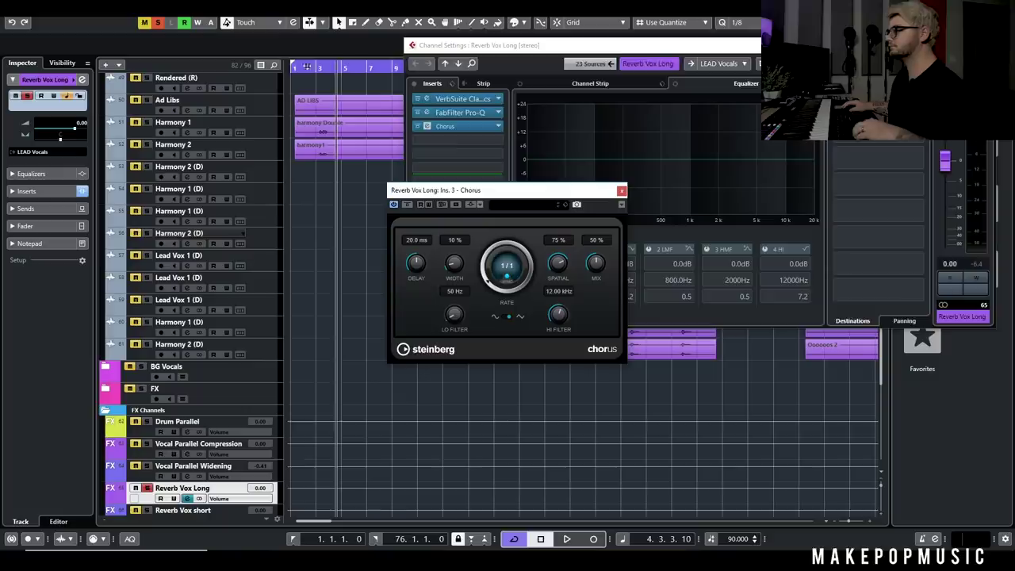
Audition the chorused long reverb from the start of the song and remove Chorus from Reverb Vox Long
{"action": "left_click", "coordinate": [301, 67]}
{"action": "key", "text": "space"}
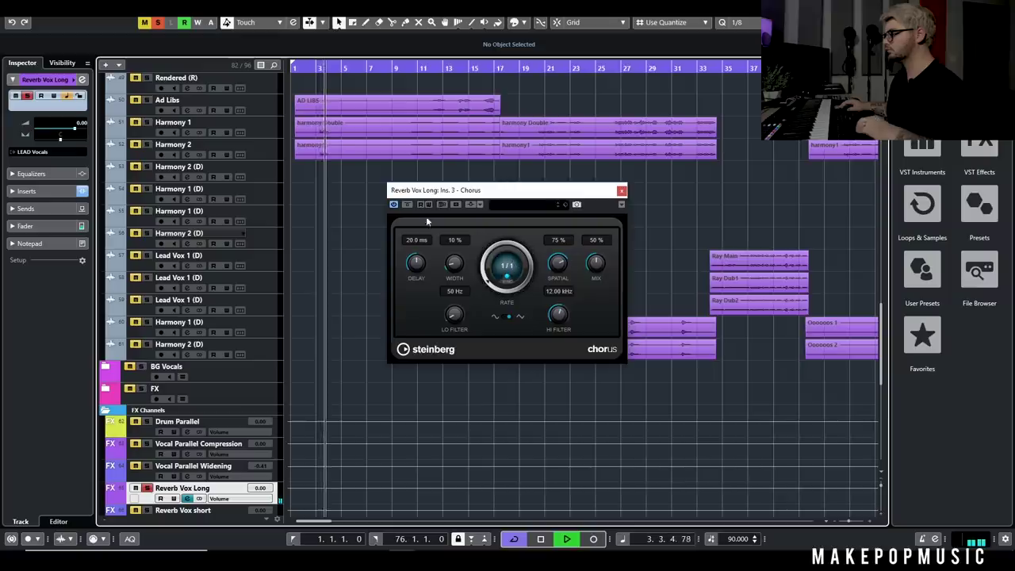
{"action": "left_click", "coordinate": [523, 447]}
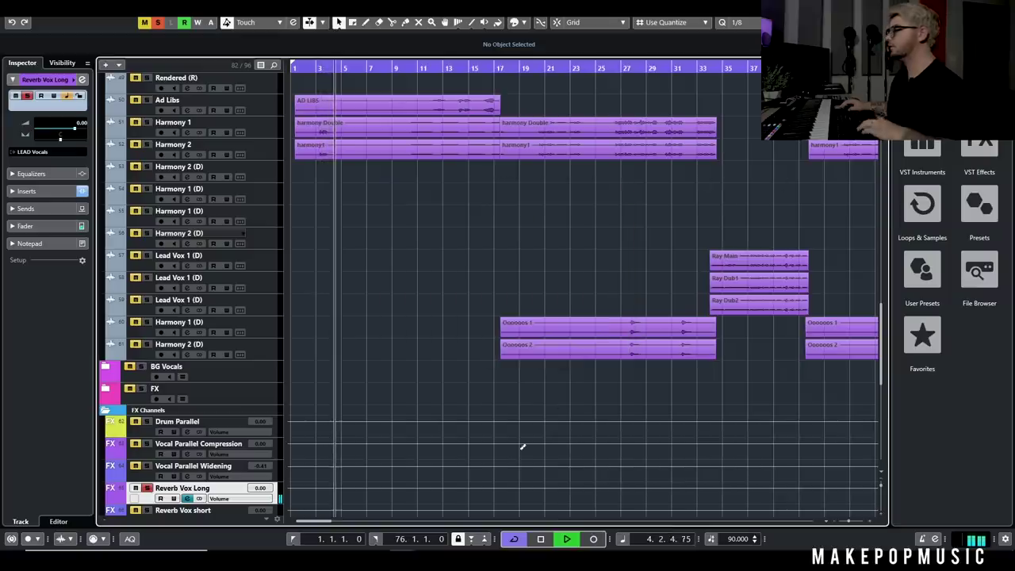
{"action": "key", "text": "space"}
{"action": "left_click", "coordinate": [187, 498]}
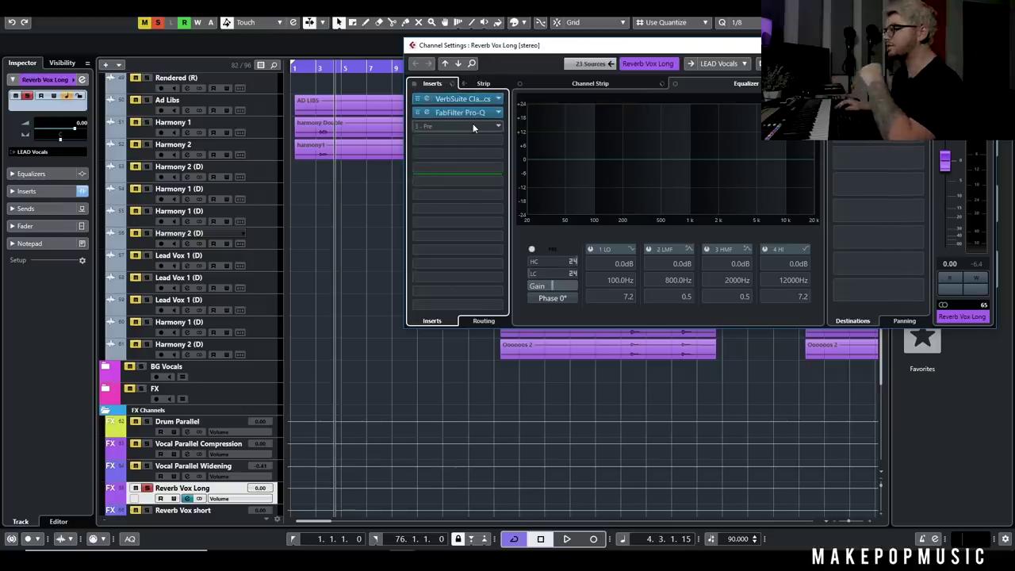
Check the sends of Lead Vox 1, close its channel settings and clear all soloed tracks
{"action": "scroll", "coordinate": [370, 154], "scroll_direction": "up", "scroll_amount": 4}
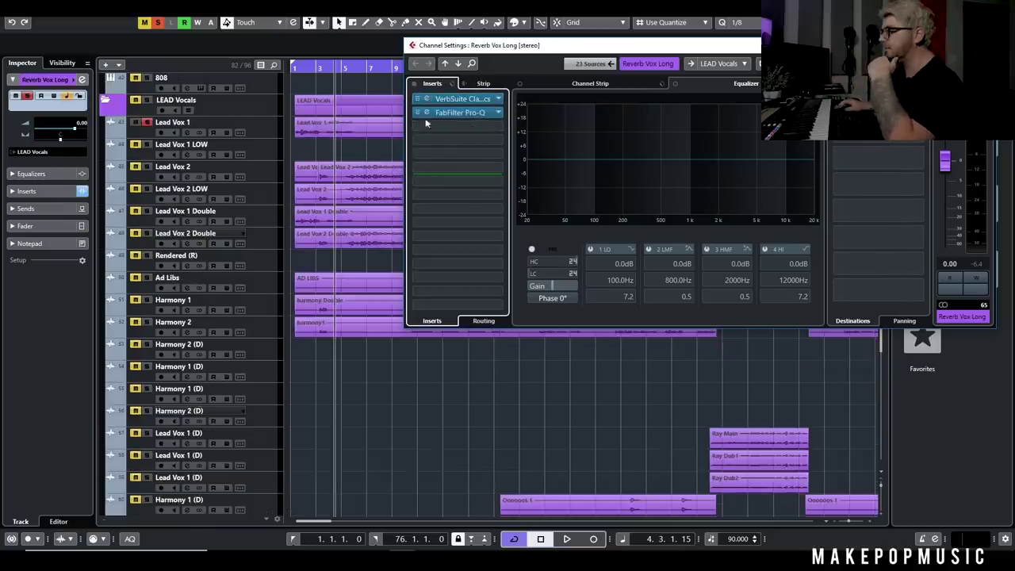
{"action": "left_click", "coordinate": [258, 134]}
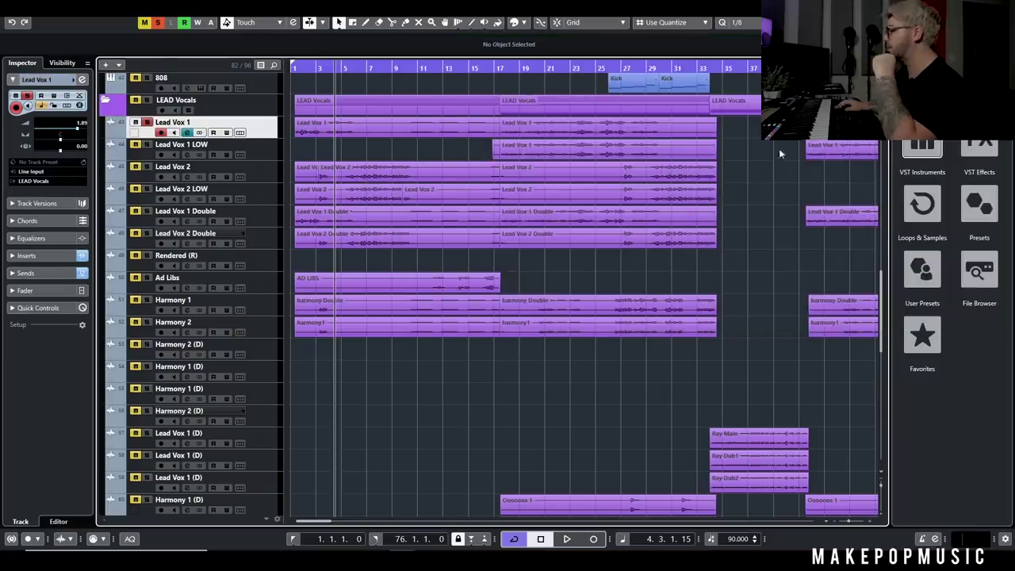
{"action": "left_click", "coordinate": [189, 134]}
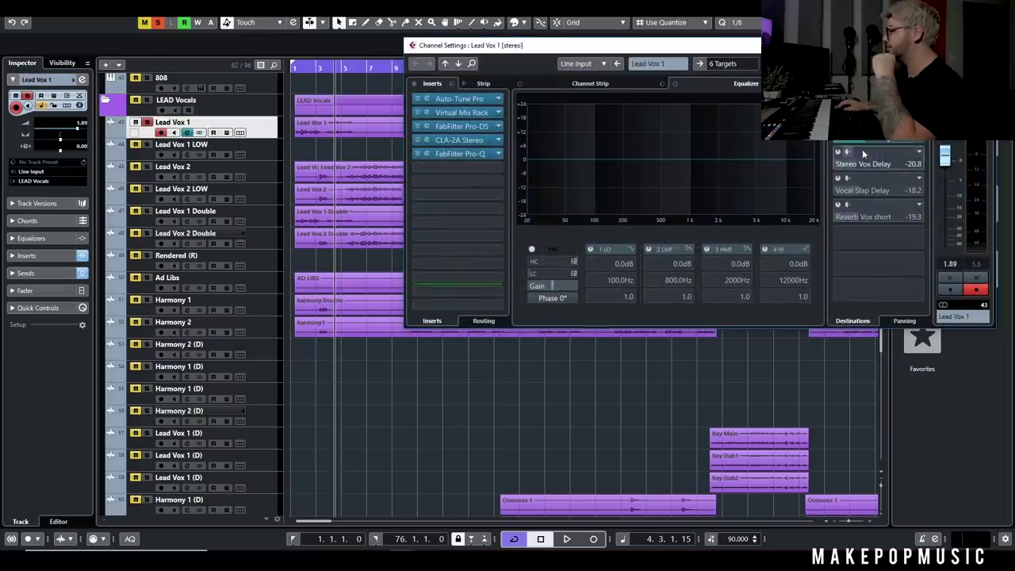
{"action": "left_click", "coordinate": [984, 45]}
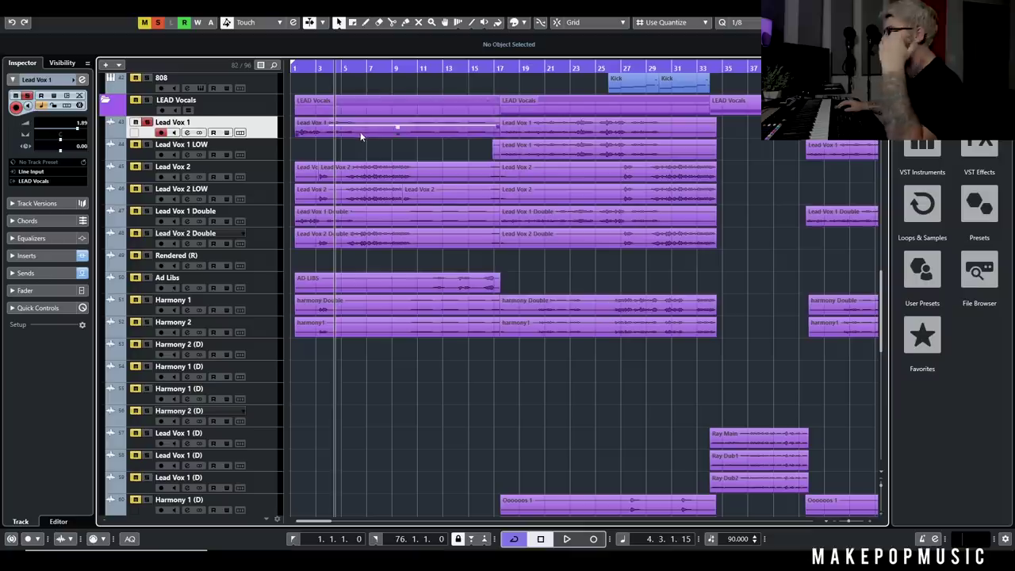
{"action": "left_click", "coordinate": [157, 23]}
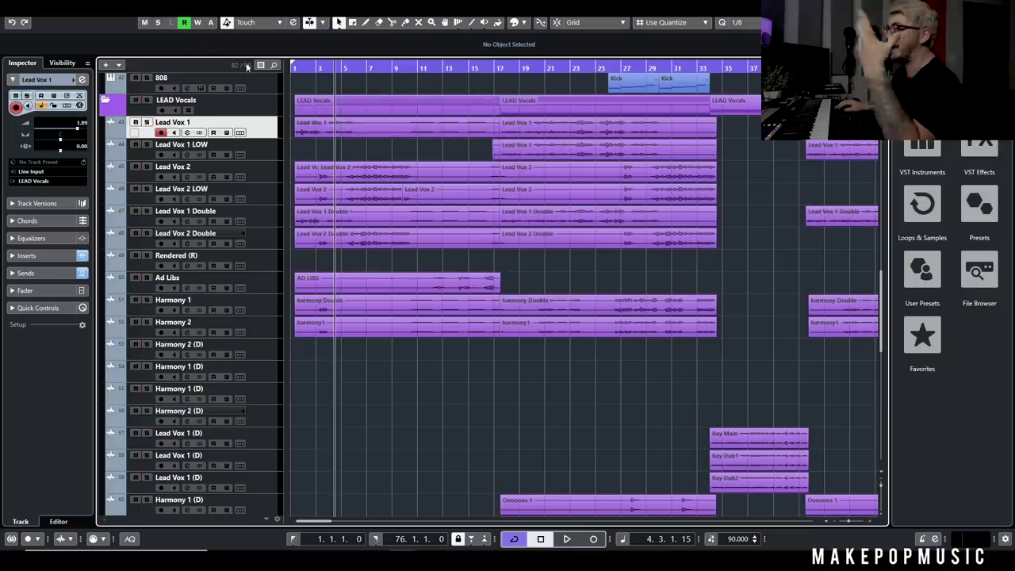
Activate the Reverb Vox short send on Lead Vox 1
{"action": "scroll", "coordinate": [342, 161], "scroll_direction": "down", "scroll_amount": 6}
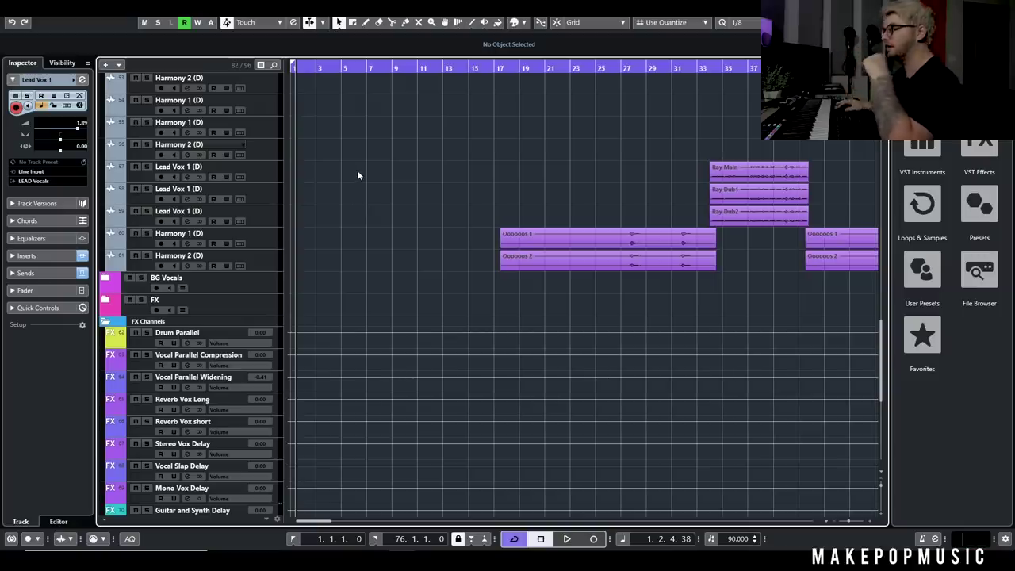
{"action": "scroll", "coordinate": [357, 175], "scroll_direction": "up", "scroll_amount": 10}
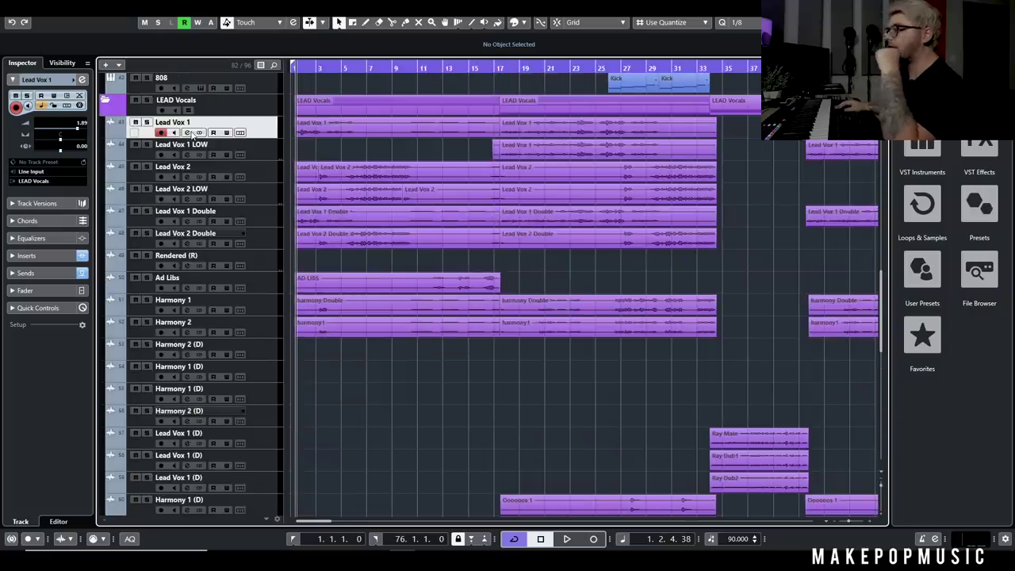
{"action": "left_click", "coordinate": [188, 132]}
{"action": "left_click", "coordinate": [840, 220]}
{"action": "scroll", "coordinate": [421, 349], "scroll_direction": "down", "scroll_amount": 15}
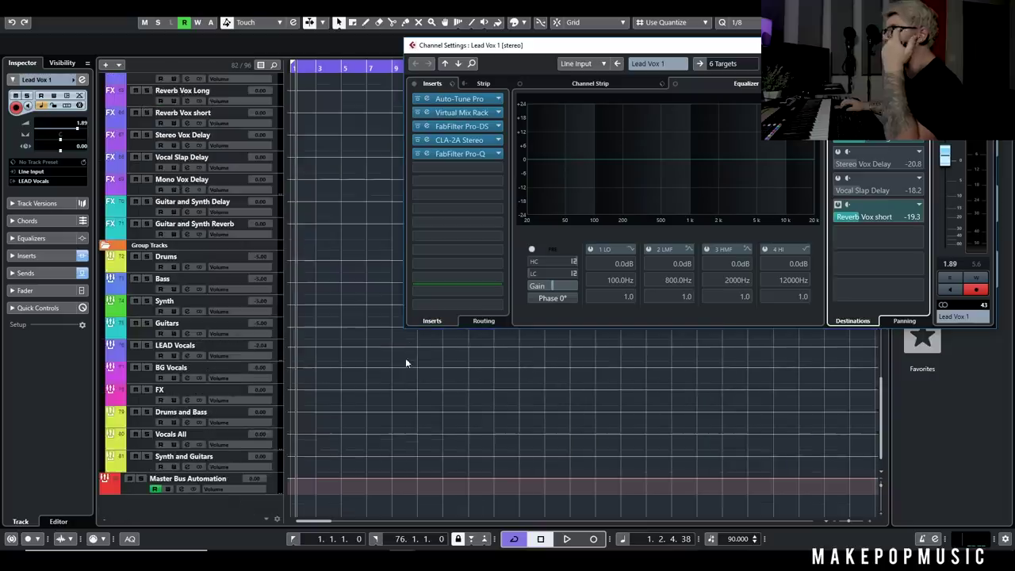
{"action": "scroll", "coordinate": [162, 317], "scroll_direction": "up", "scroll_amount": 10}
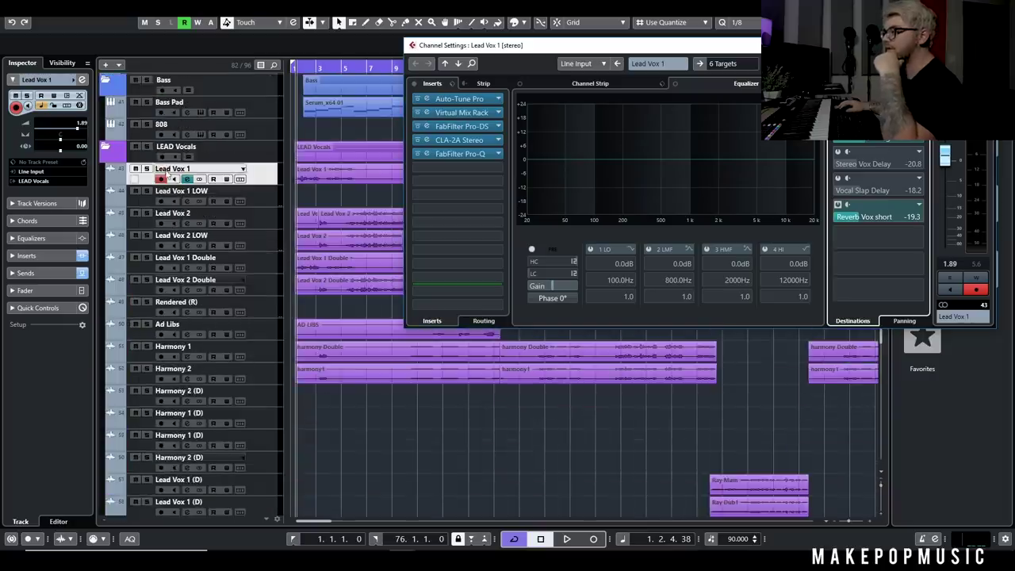
Solo Lead Vox 1 and open VerbSuite Classics on the Reverb Vox short channel
{"action": "left_click", "coordinate": [147, 168]}
{"action": "scroll", "coordinate": [252, 245], "scroll_direction": "down", "scroll_amount": 6}
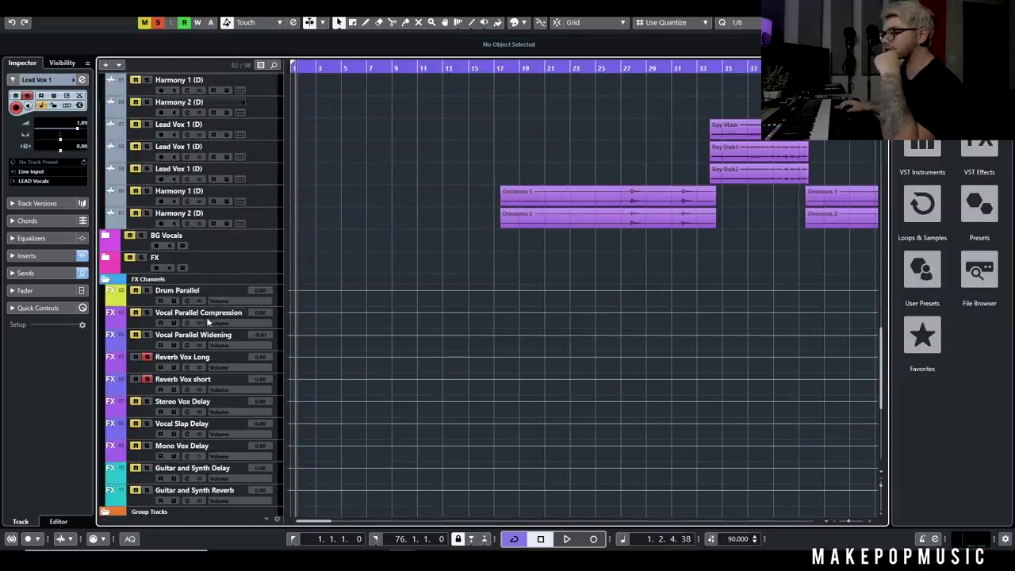
{"action": "left_click", "coordinate": [188, 391]}
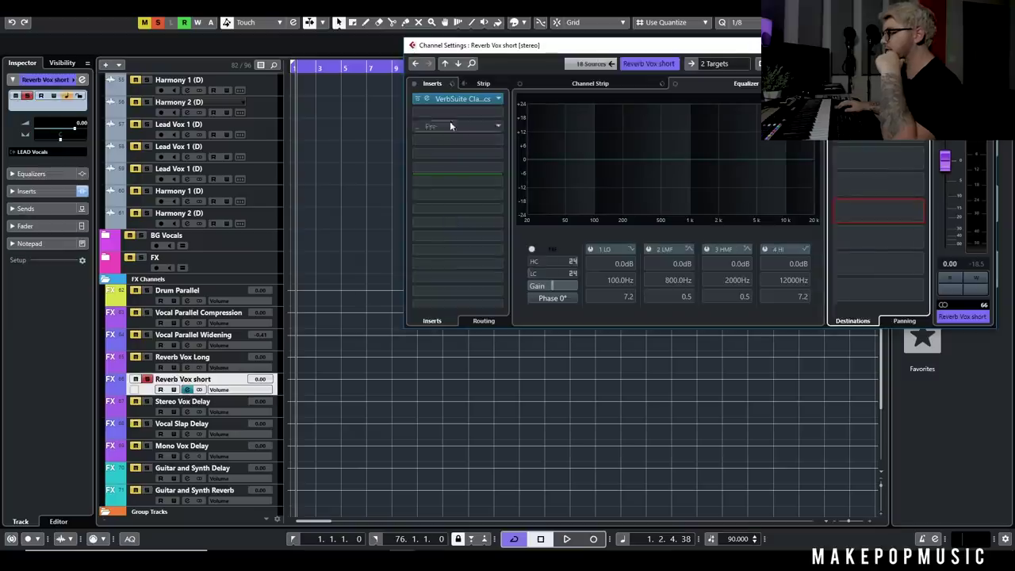
{"action": "left_click", "coordinate": [465, 100]}
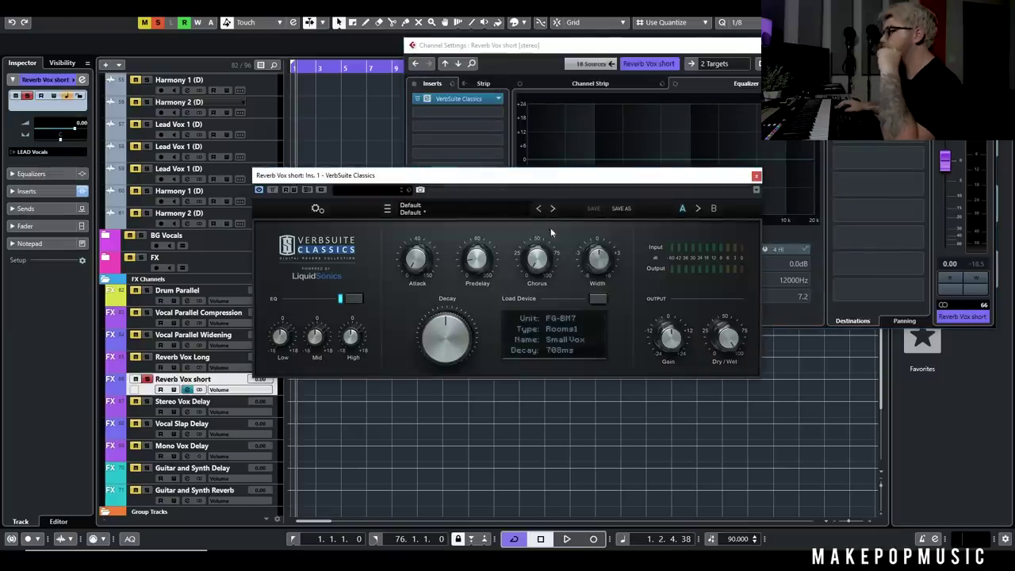
{"action": "left_click_drag", "start_coordinate": [500, 181], "coordinate": [641, 169]}
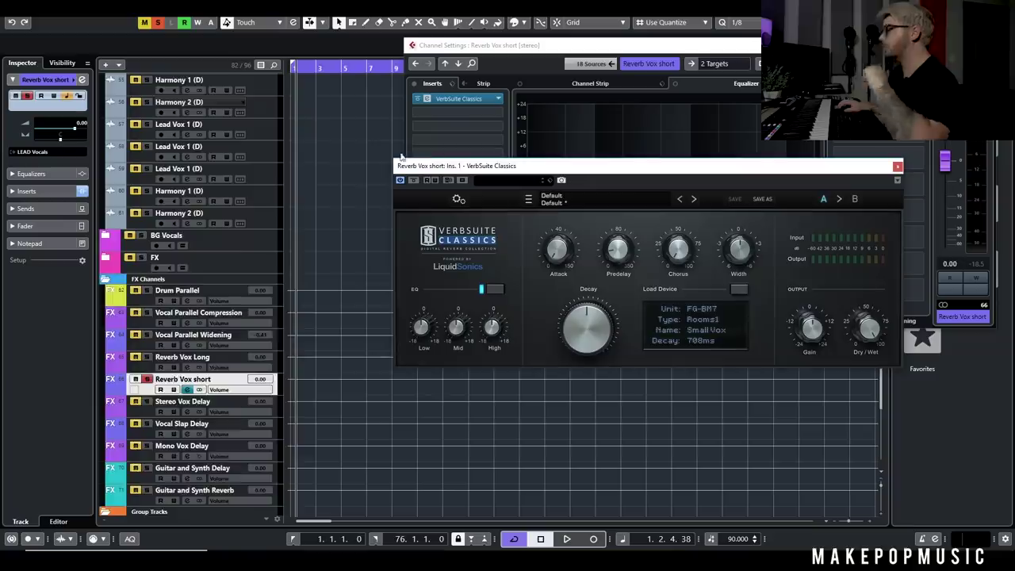
Play Lead Vox 1 from bar 1 and set its Reverb Vox short send to -21.8 with VerbSuite Classics closed
{"action": "scroll", "coordinate": [368, 151], "scroll_direction": "up", "scroll_amount": 4}
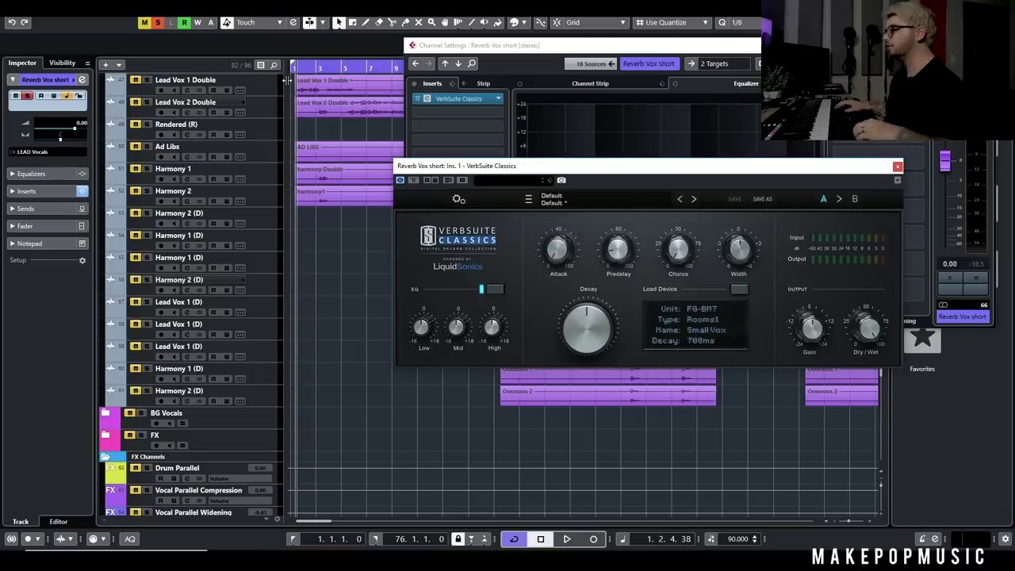
{"action": "key", "text": "space"}
{"action": "scroll", "coordinate": [351, 192], "scroll_direction": "up", "scroll_amount": 5}
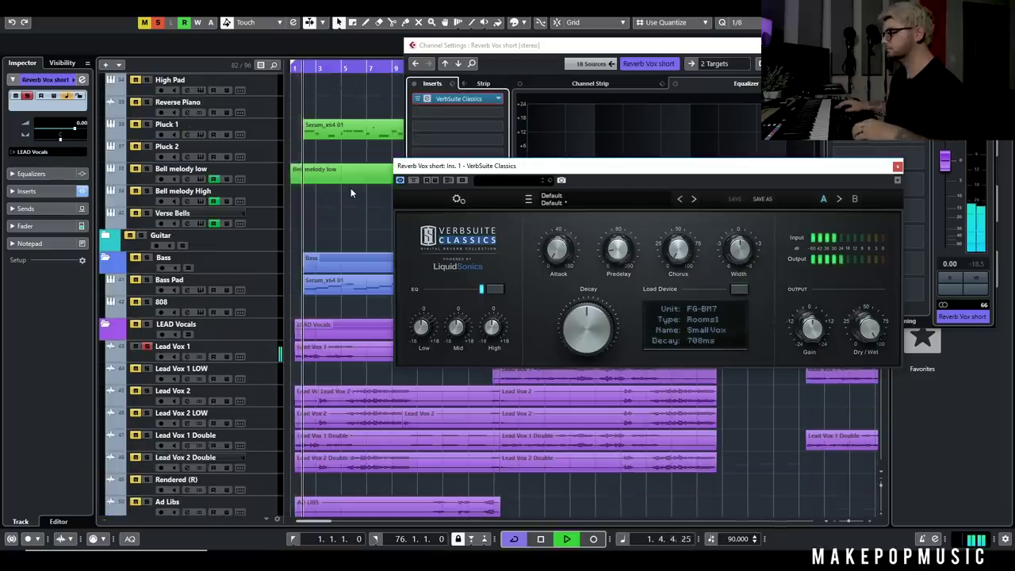
{"action": "left_click", "coordinate": [985, 45]}
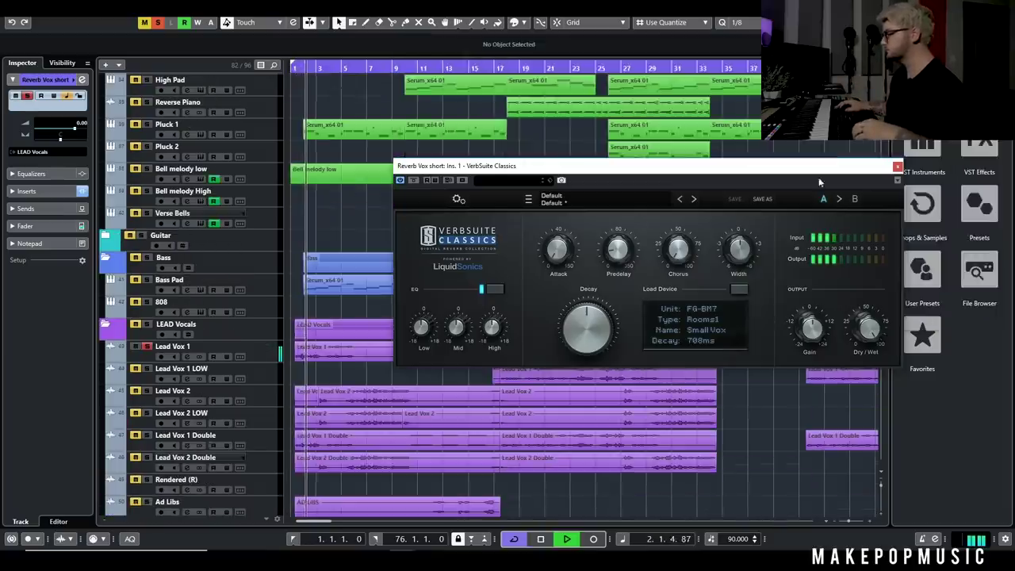
{"action": "left_click", "coordinate": [187, 356]}
{"action": "left_click", "coordinate": [898, 166]}
{"action": "mouse_move", "coordinate": [892, 217]}
{"action": "left_mouse_down"}
{"action": "mouse_move", "coordinate": [945, 205]}
{"action": "mouse_move", "coordinate": [894, 216]}
{"action": "left_mouse_up"}
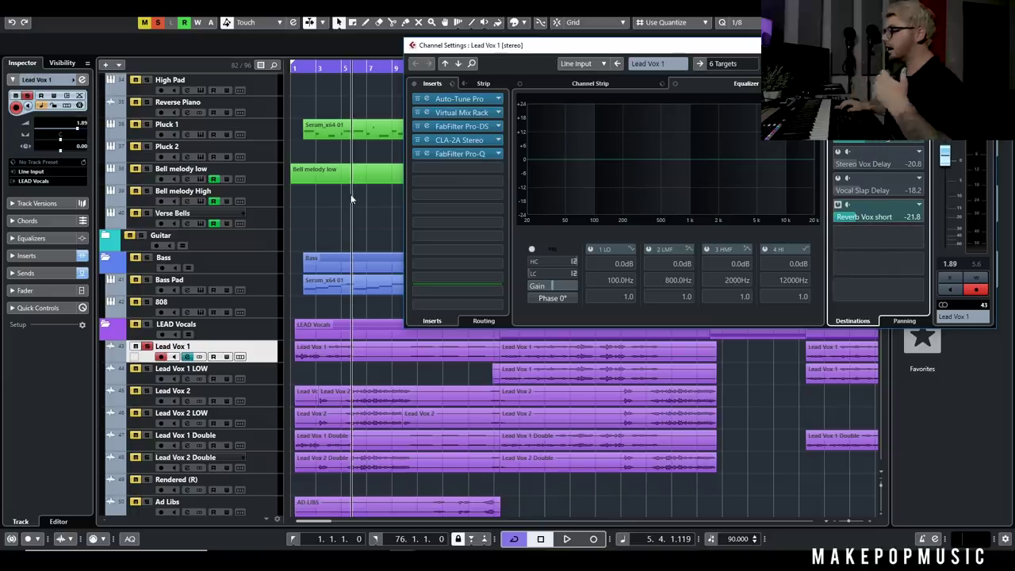
Review the insert chain of Reverb Vox short and close its channel settings
{"action": "scroll", "coordinate": [342, 223], "scroll_direction": "down", "scroll_amount": 10}
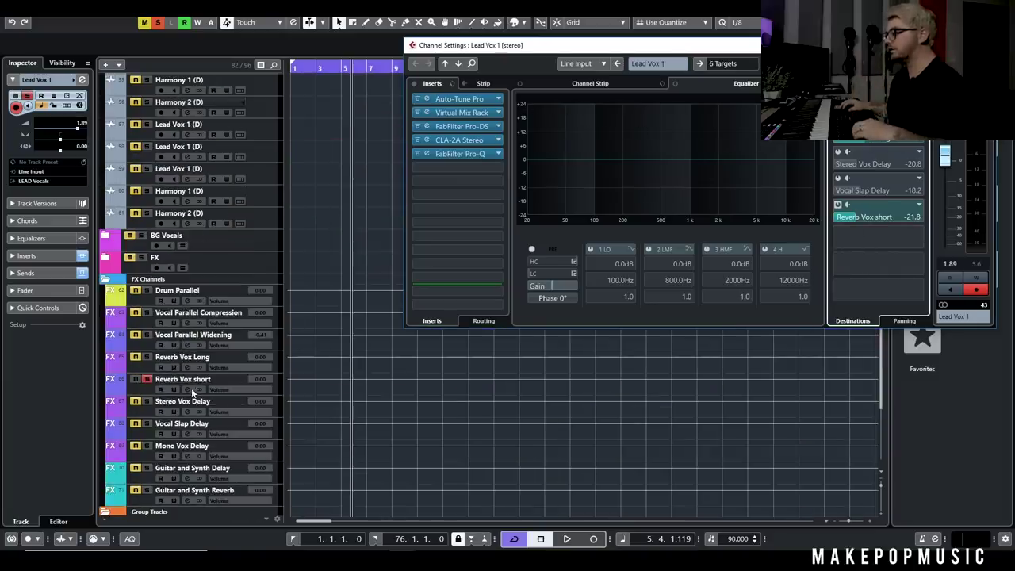
{"action": "left_click", "coordinate": [192, 393]}
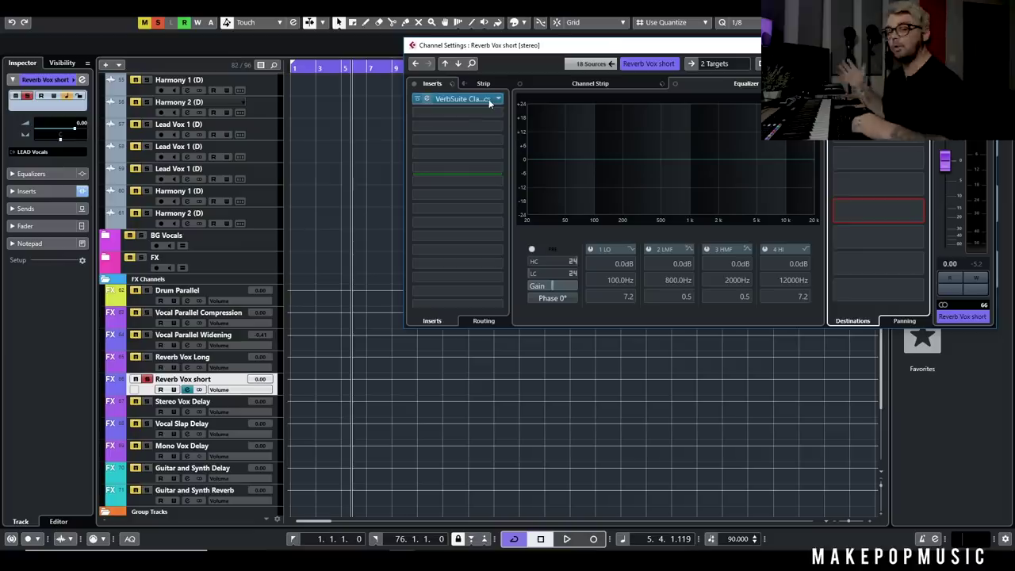
{"action": "left_click", "coordinate": [984, 46]}
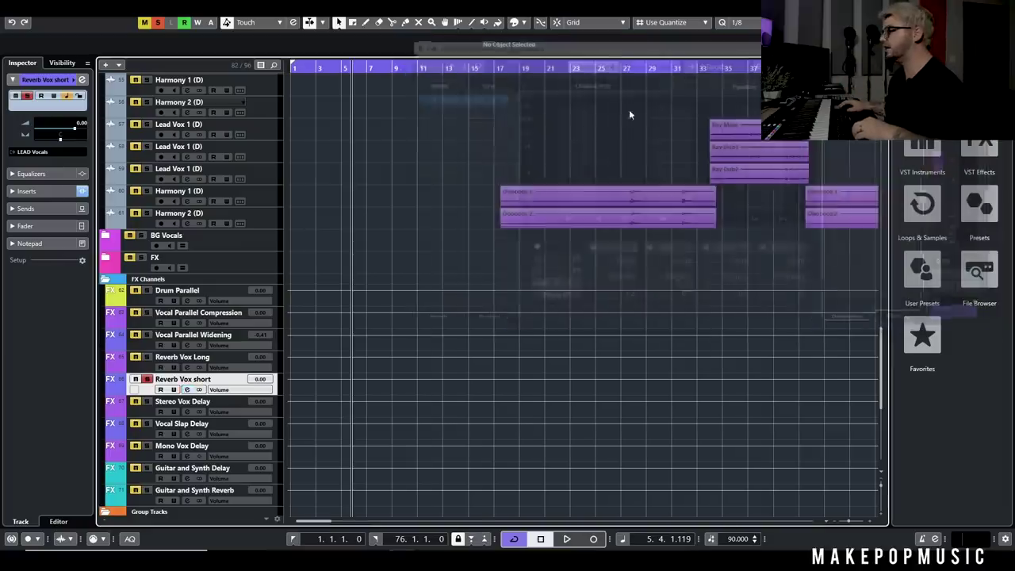
Solo Lead Vox 2 alongside Lead Vox 1 and open its channel settings to view its sends
{"action": "scroll", "coordinate": [213, 184], "scroll_direction": "up", "scroll_amount": 4}
{"action": "left_click", "coordinate": [147, 213]}
{"action": "left_click", "coordinate": [187, 225]}
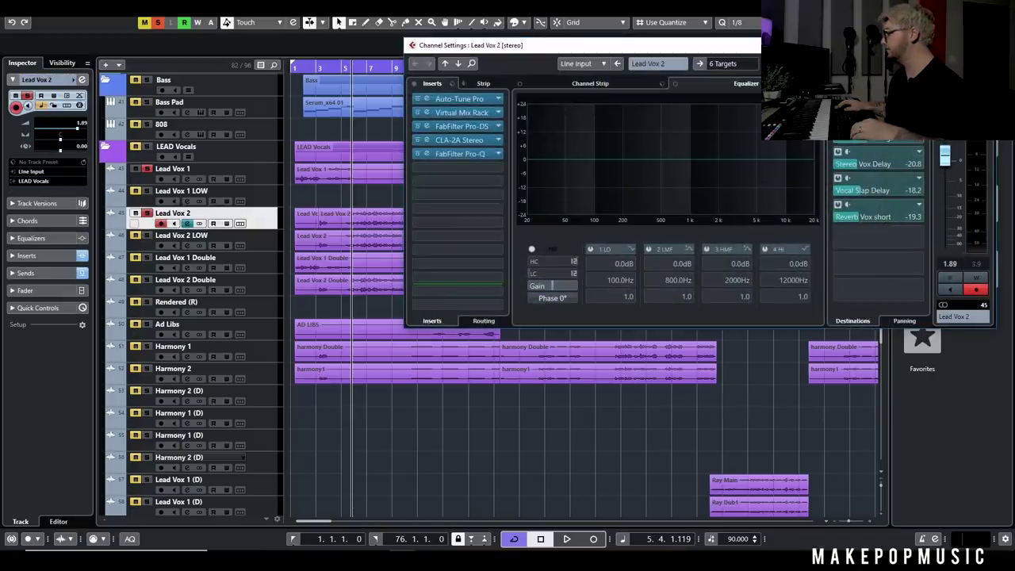
Activate the Vocal Slap Delay send on Lead Vox 1
{"action": "left_click", "coordinate": [261, 180]}
{"action": "left_click", "coordinate": [187, 180]}
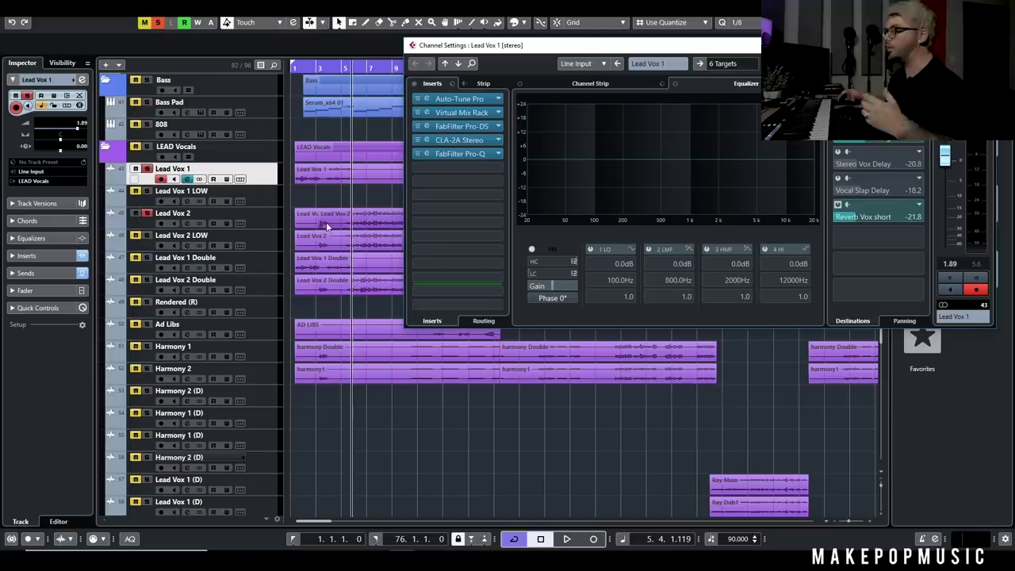
{"action": "scroll", "coordinate": [350, 200], "scroll_direction": "down", "scroll_amount": 10}
{"action": "scroll", "coordinate": [297, 290], "scroll_direction": "down", "scroll_amount": 2}
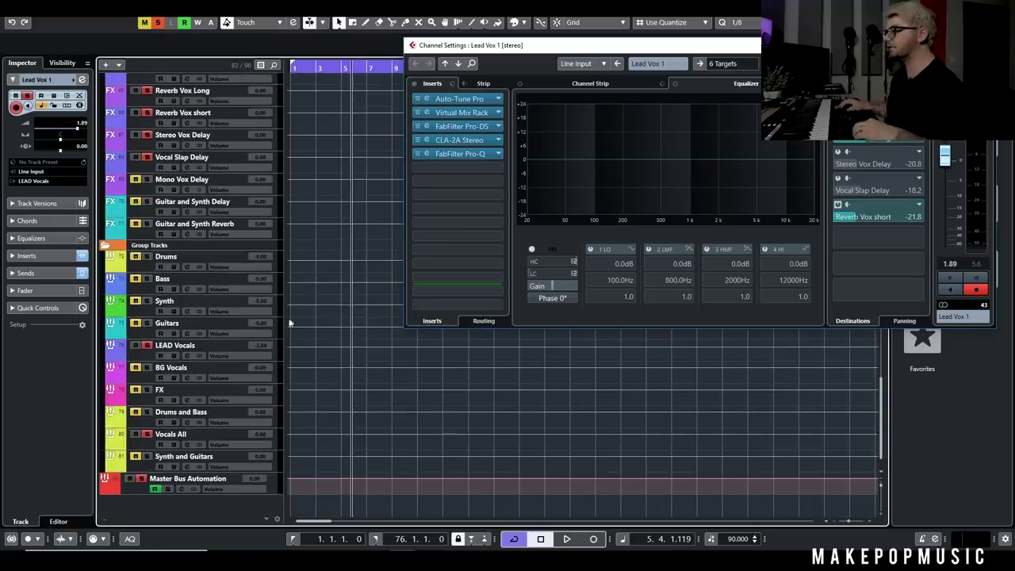
{"action": "left_click", "coordinate": [839, 177]}
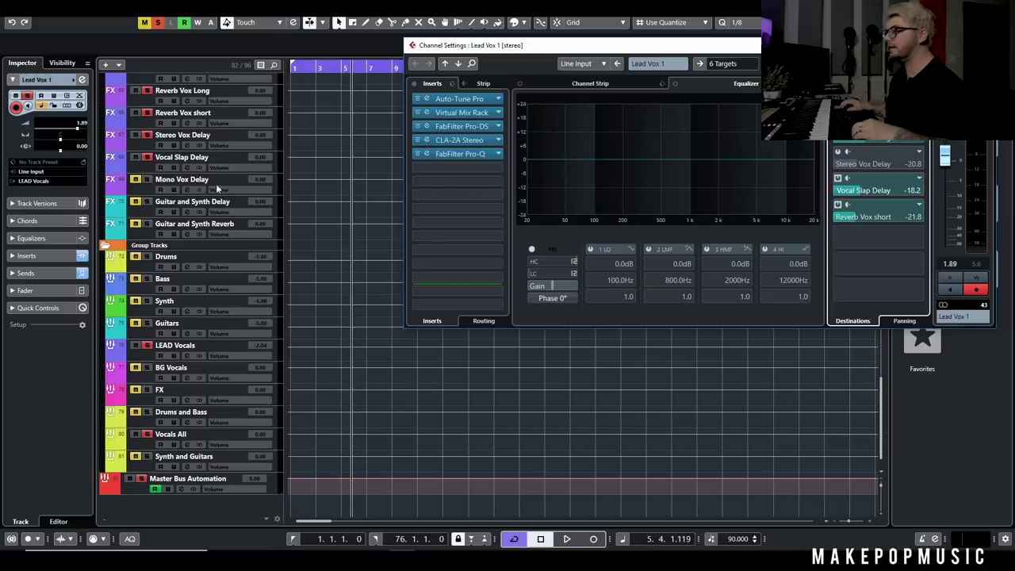
Clear all soloed tracks and solo only Lead Vox 1
{"action": "scroll", "coordinate": [216, 184], "scroll_direction": "up", "scroll_amount": 2}
{"action": "key", "text": "e"}
{"action": "scroll", "coordinate": [235, 155], "scroll_direction": "up", "scroll_amount": 10}
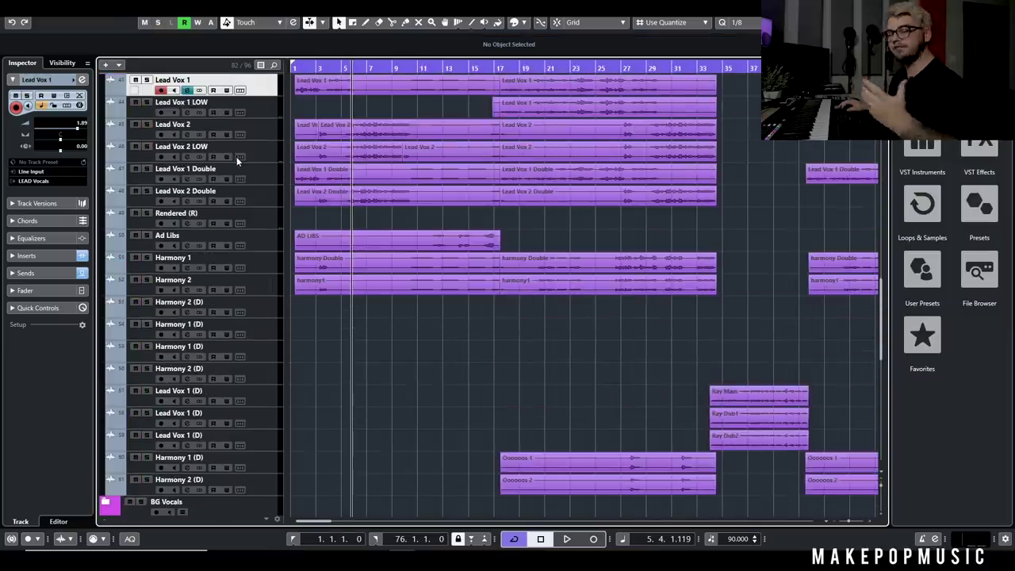
{"action": "scroll", "coordinate": [163, 173], "scroll_direction": "up", "scroll_amount": 2}
{"action": "left_click", "coordinate": [147, 169]}
{"action": "scroll", "coordinate": [278, 181], "scroll_direction": "down", "scroll_amount": 4}
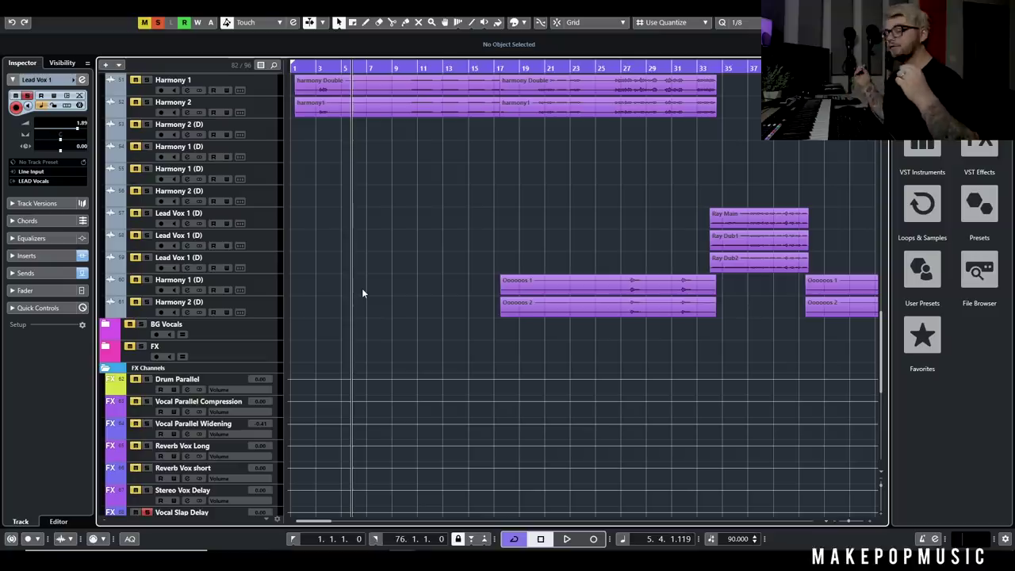
{"action": "scroll", "coordinate": [373, 270], "scroll_direction": "up", "scroll_amount": 4}
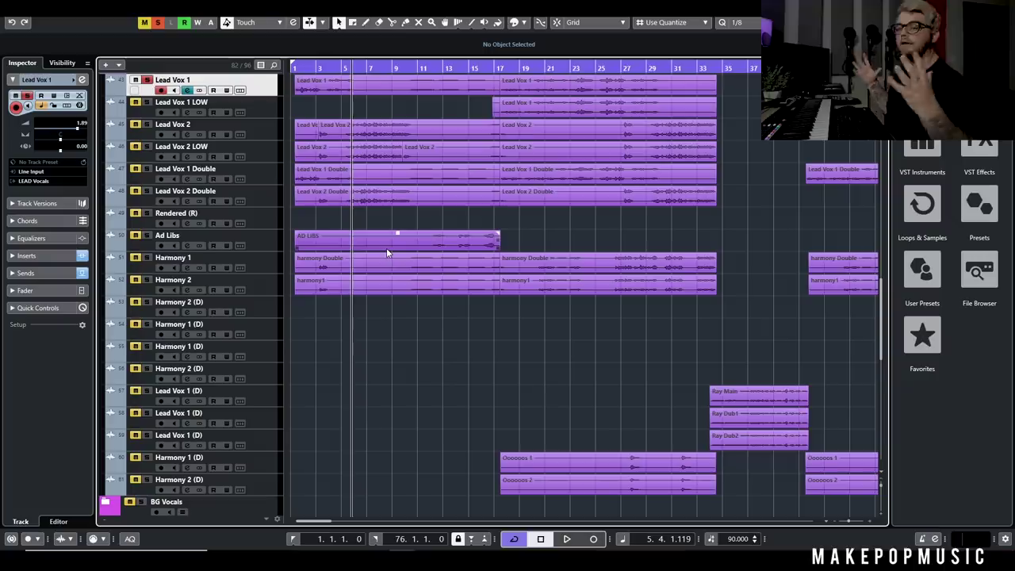
Play Lead Vox 1 from the song start, set its Vocal Slap Delay send level to -15.8, and close its channel settings
{"action": "left_click_drag", "start_coordinate": [316, 68], "coordinate": [293, 65]}
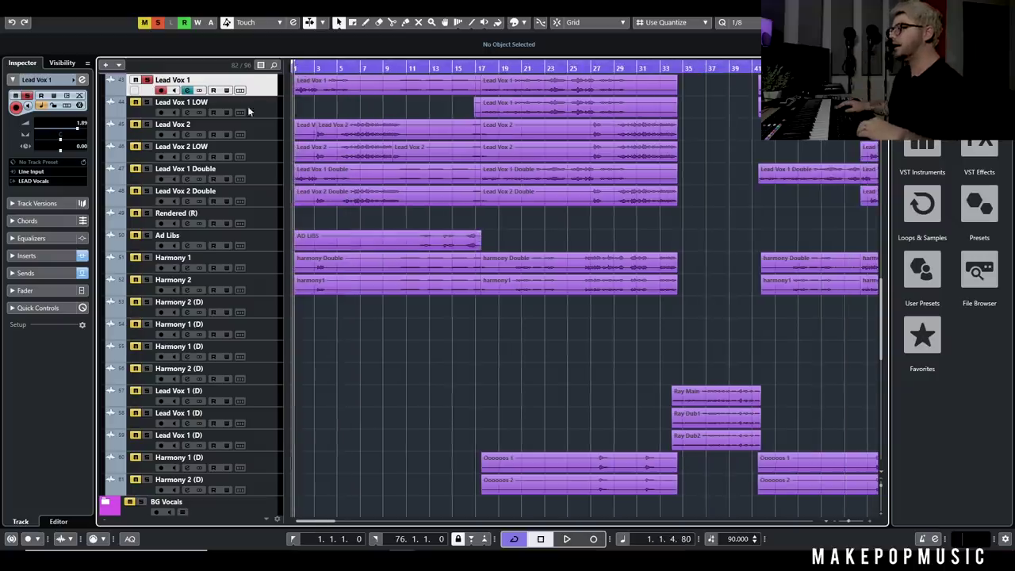
{"action": "left_click", "coordinate": [188, 91]}
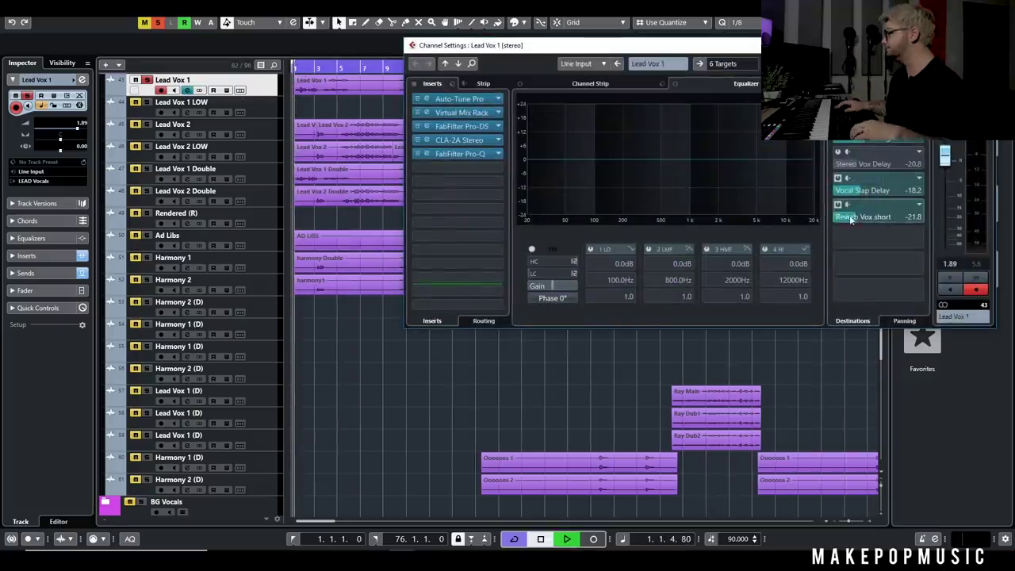
{"action": "key", "text": "space"}
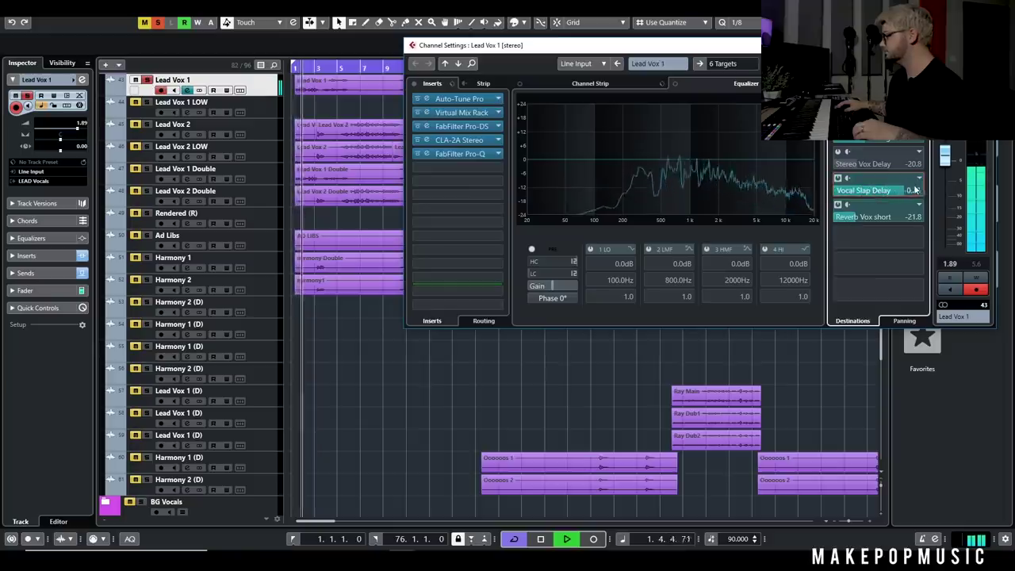
{"action": "left_click_drag", "start_coordinate": [910, 189], "coordinate": [872, 189]}
{"action": "key", "text": "space"}
{"action": "key", "text": "Escape"}
Open the Vocal Slap Delay channel settings and its H-Delay Stereo insert to view the delay settings
{"action": "scroll", "coordinate": [457, 294], "scroll_direction": "down", "scroll_amount": 10}
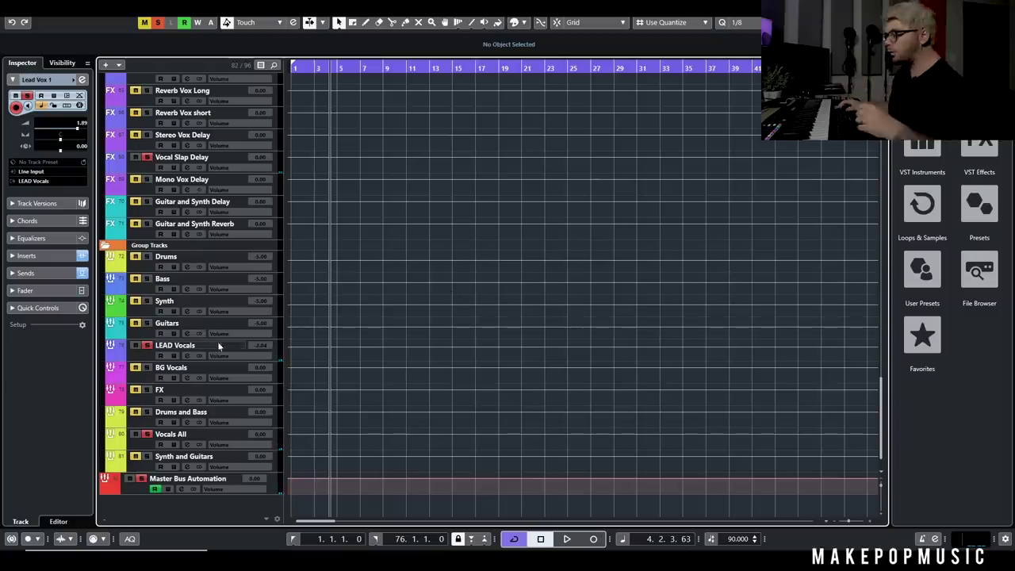
{"action": "left_click", "coordinate": [187, 168]}
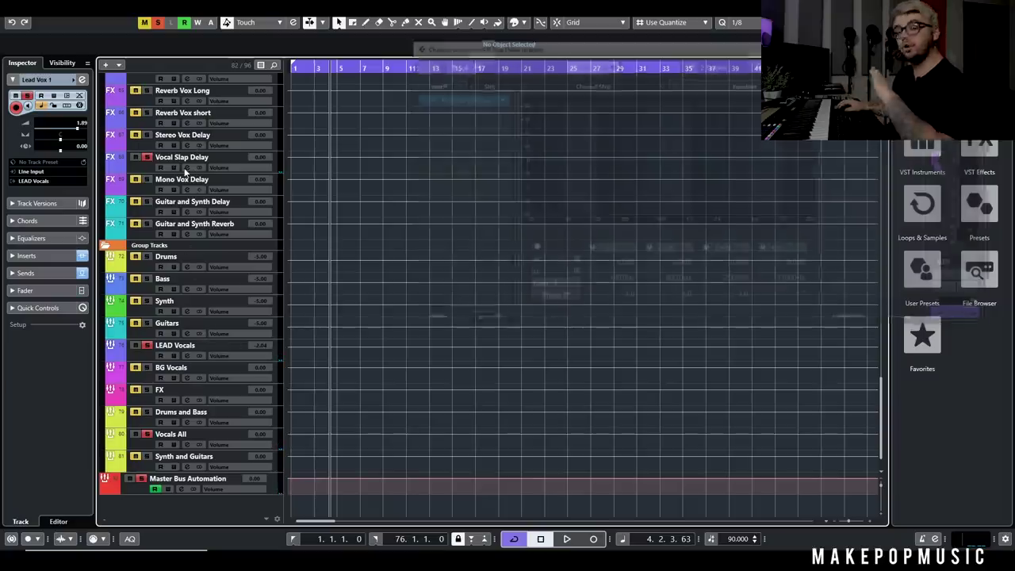
{"action": "left_click", "coordinate": [465, 104]}
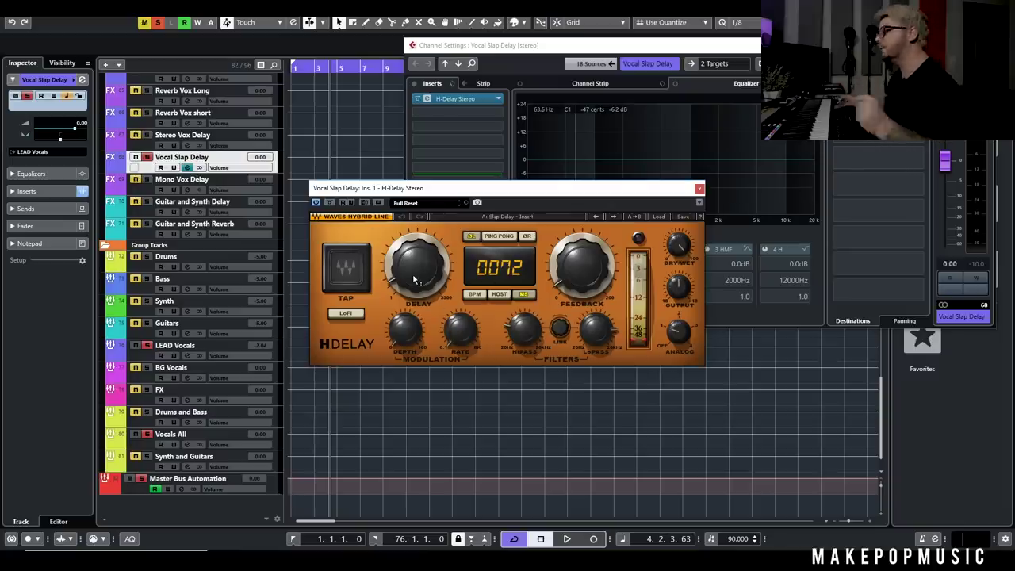
Play from near the song start and try a longer slap delay time of 189 ms in H-Delay
{"action": "left_click_drag", "start_coordinate": [312, 67], "coordinate": [298, 67]}
{"action": "key", "text": "space"}
{"action": "scroll", "coordinate": [423, 278], "scroll_direction": "up", "scroll_amount": 10}
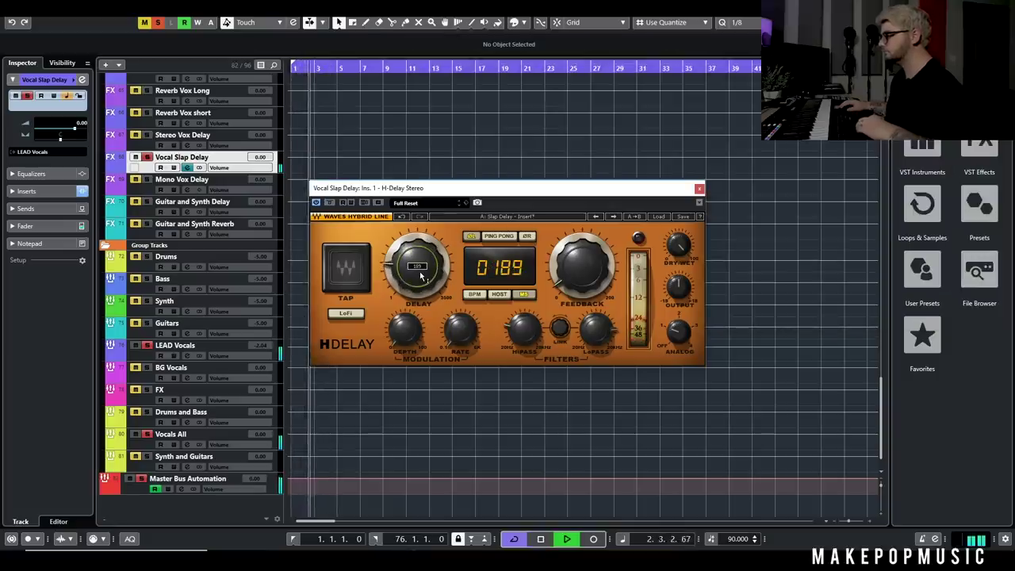
{"action": "key", "text": "space"}
Try shortening the slap delay time to 65 ms and down to 30 ms, and audition the vocal
{"action": "scroll", "coordinate": [412, 263], "scroll_direction": "down", "scroll_amount": 5}
{"action": "scroll", "coordinate": [417, 266], "scroll_direction": "down", "scroll_amount": 5}
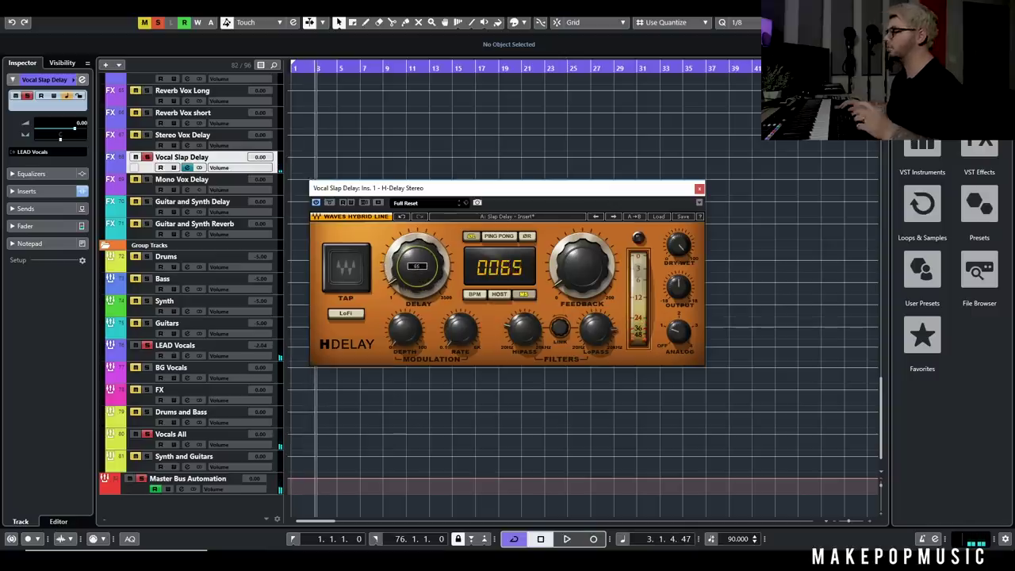
{"action": "scroll", "coordinate": [417, 265], "scroll_direction": "down", "scroll_amount": 5}
{"action": "key", "text": "space"}
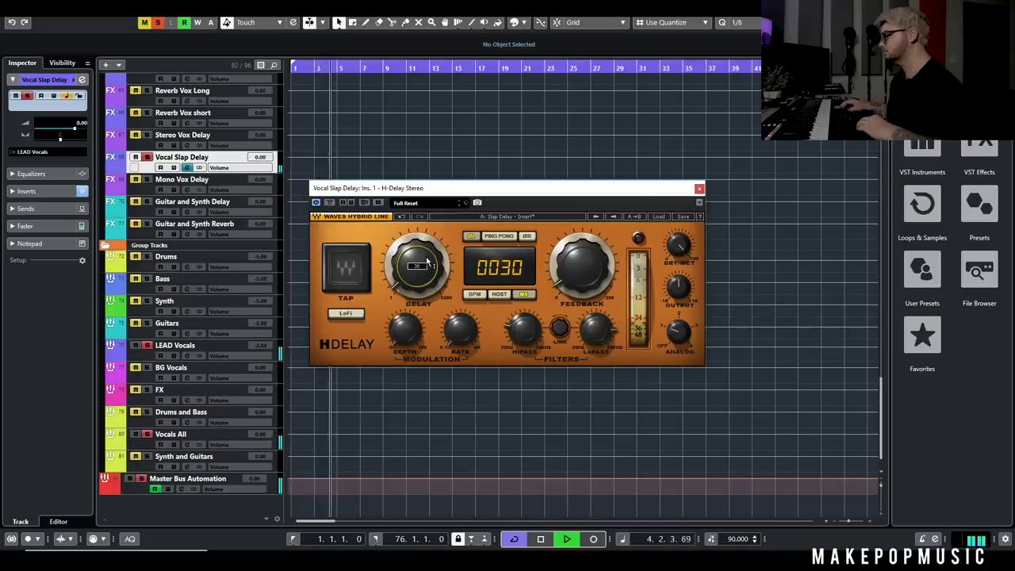
{"action": "key", "text": "space"}
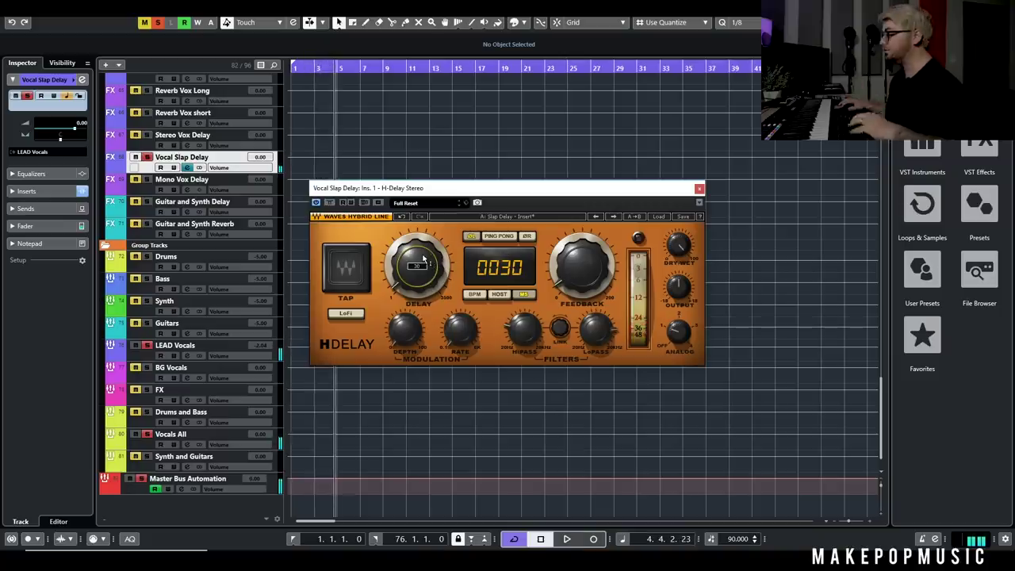
Set the slap delay time to 72 ms, audition it on the vocal, and close the H-Delay window
{"action": "scroll", "coordinate": [427, 264], "scroll_direction": "up", "scroll_amount": 5}
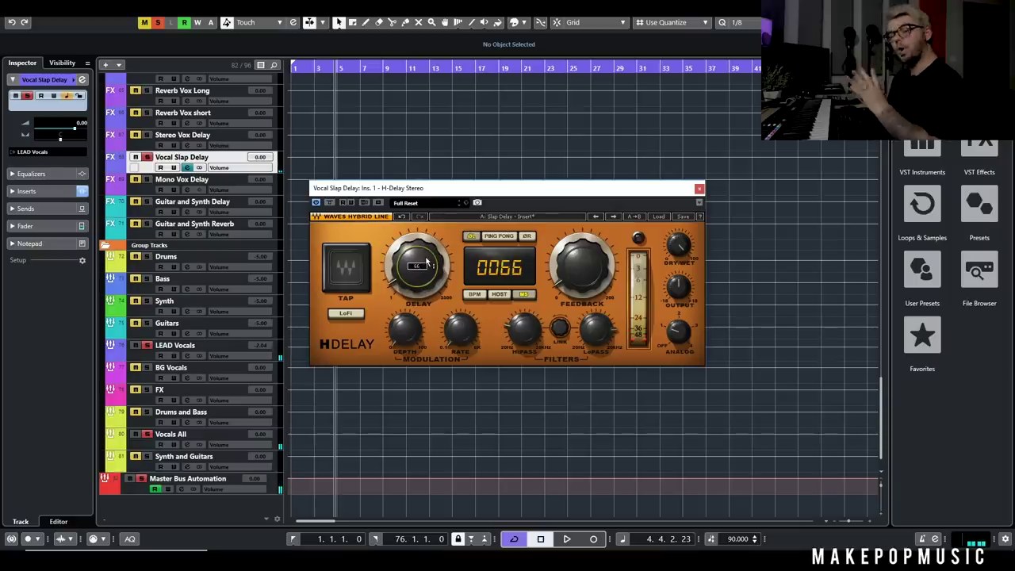
{"action": "scroll", "coordinate": [421, 267], "scroll_direction": "up", "scroll_amount": 2}
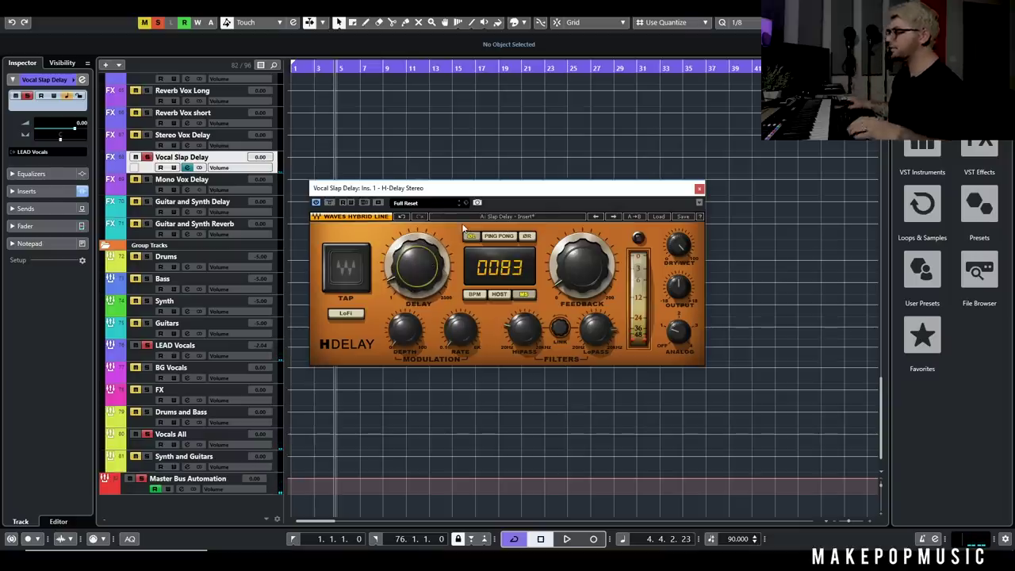
{"action": "scroll", "coordinate": [392, 279], "scroll_direction": "down", "scroll_amount": 3}
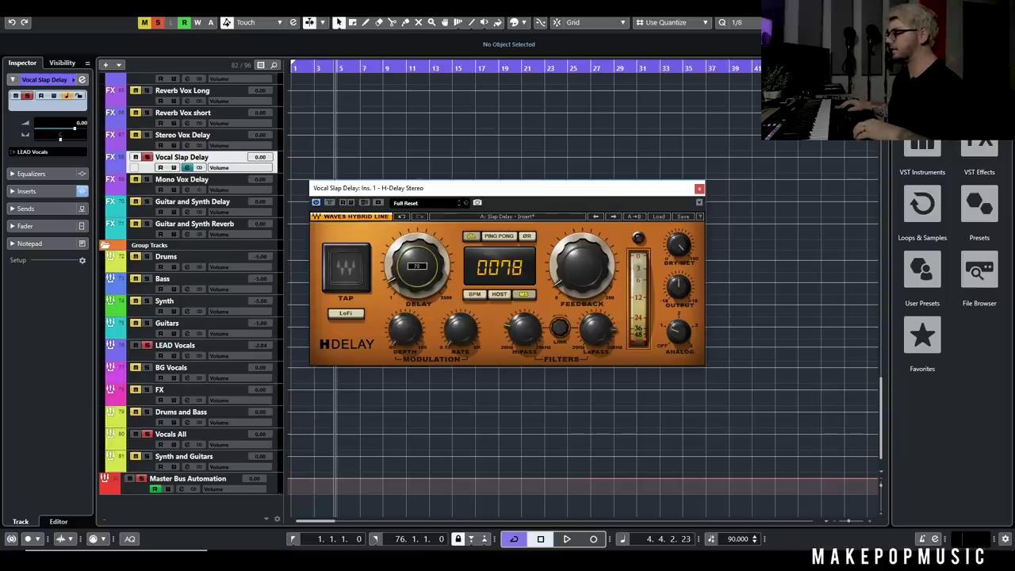
{"action": "scroll", "coordinate": [417, 266], "scroll_direction": "down", "scroll_amount": 1}
{"action": "key", "text": "space"}
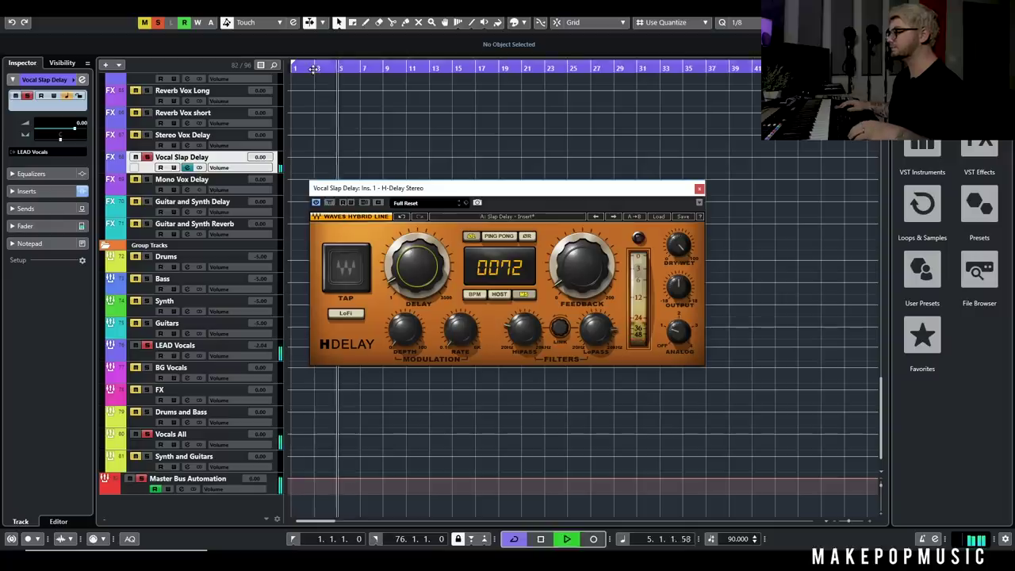
{"action": "key", "text": "space"}
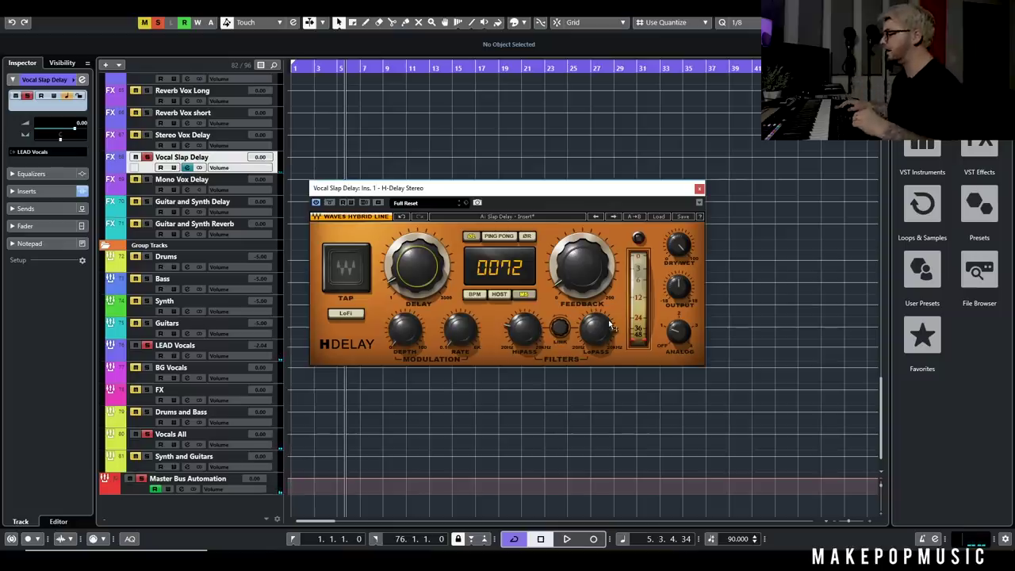
{"action": "left_click", "coordinate": [699, 189]}
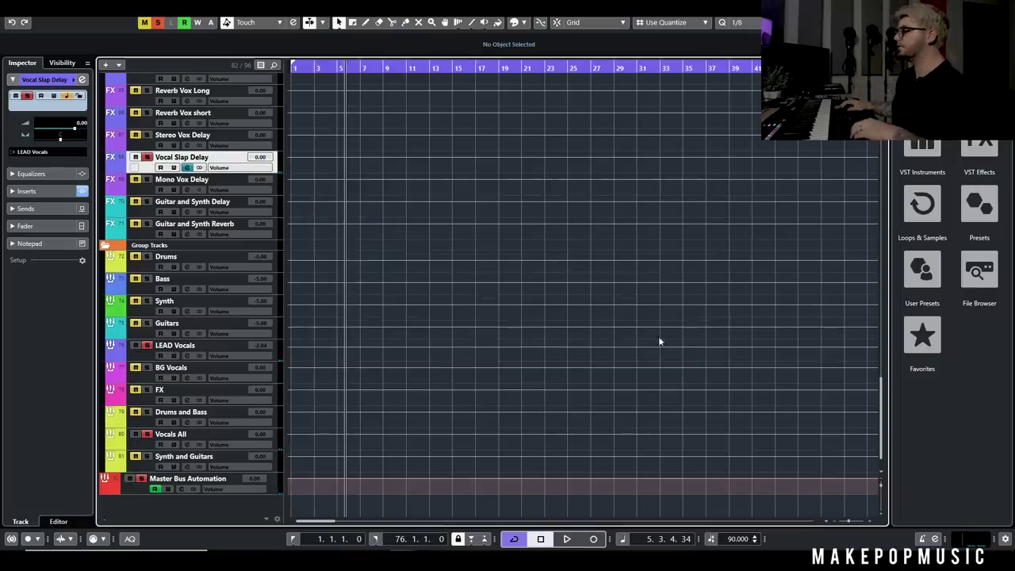
Try a FabFilter Pro-Q with a high-cut band after H-Delay on Vocal Slap Delay, remove it, and close the channel settings
{"action": "left_click", "coordinate": [188, 169]}
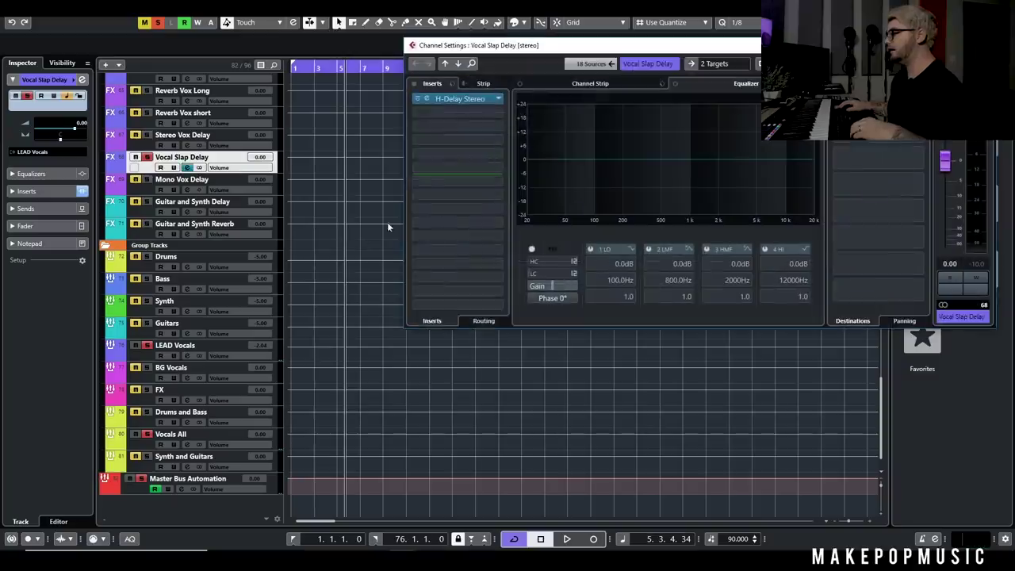
{"action": "left_click", "coordinate": [441, 113]}
{"action": "type", "text": "pro"}
{"action": "left_click", "coordinate": [466, 183]}
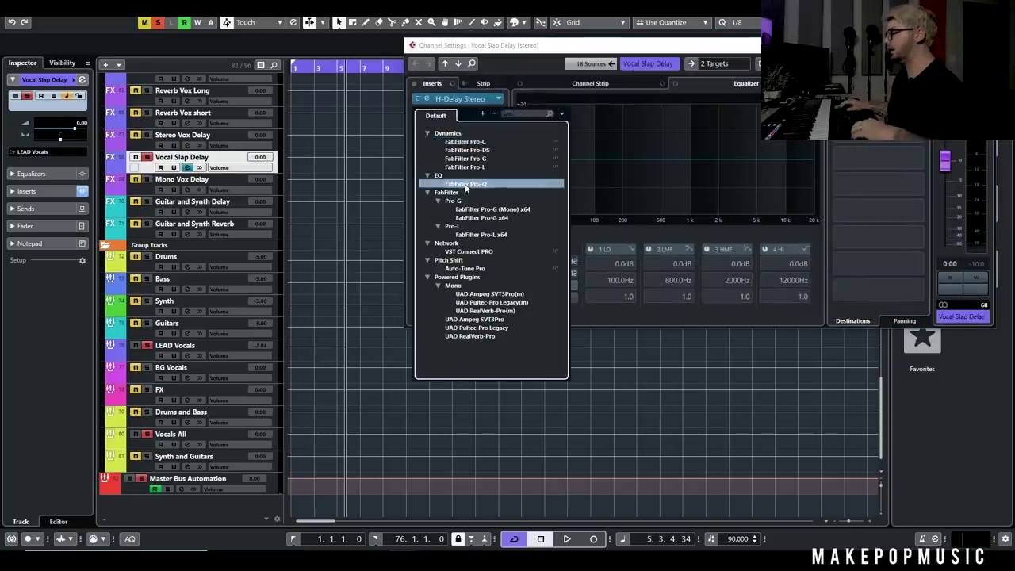
{"action": "double_click", "coordinate": [737, 328]}
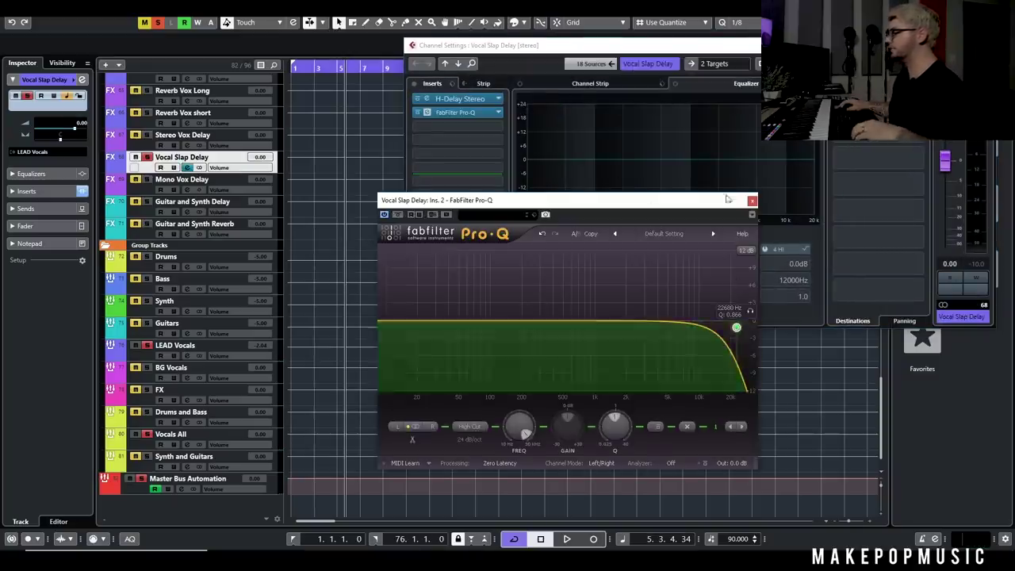
{"action": "left_click", "coordinate": [752, 200]}
{"action": "key", "text": "Delete"}
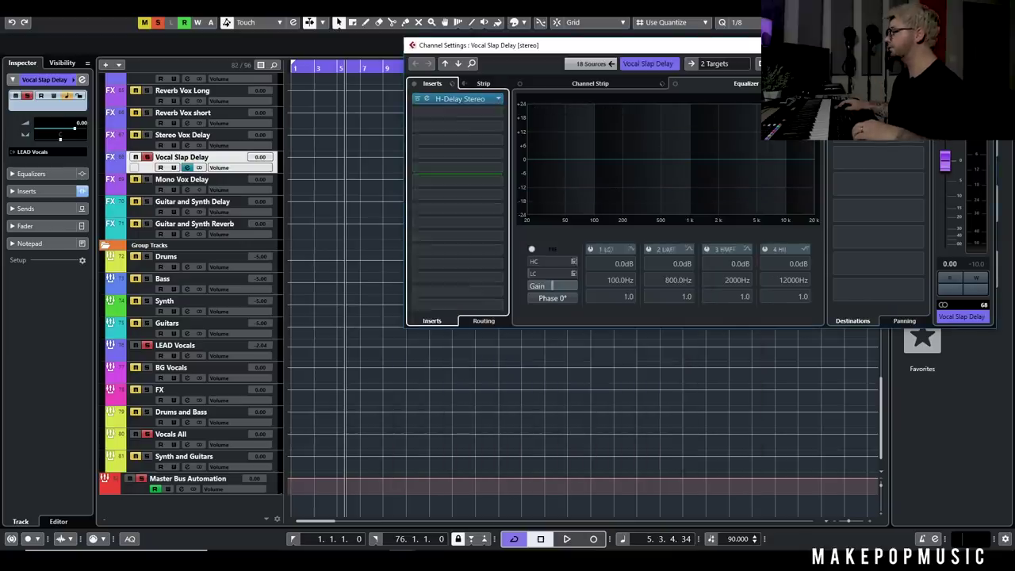
{"action": "left_click", "coordinate": [984, 46]}
Return the playhead to the first bar and open the Lead Vox 1 channel settings to view its sends
{"action": "scroll", "coordinate": [254, 212], "scroll_direction": "up", "scroll_amount": 8}
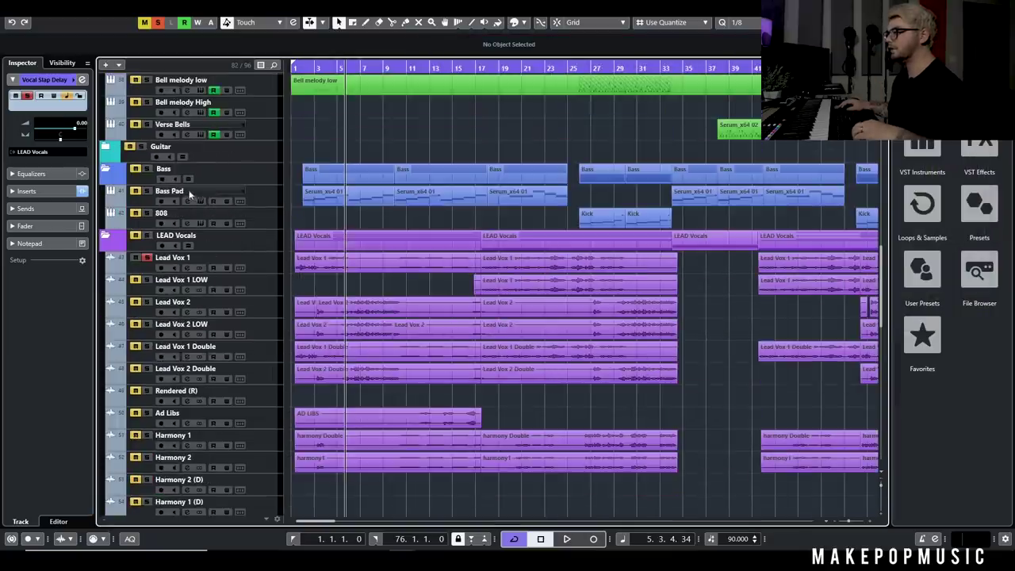
{"action": "key", "text": "Home"}
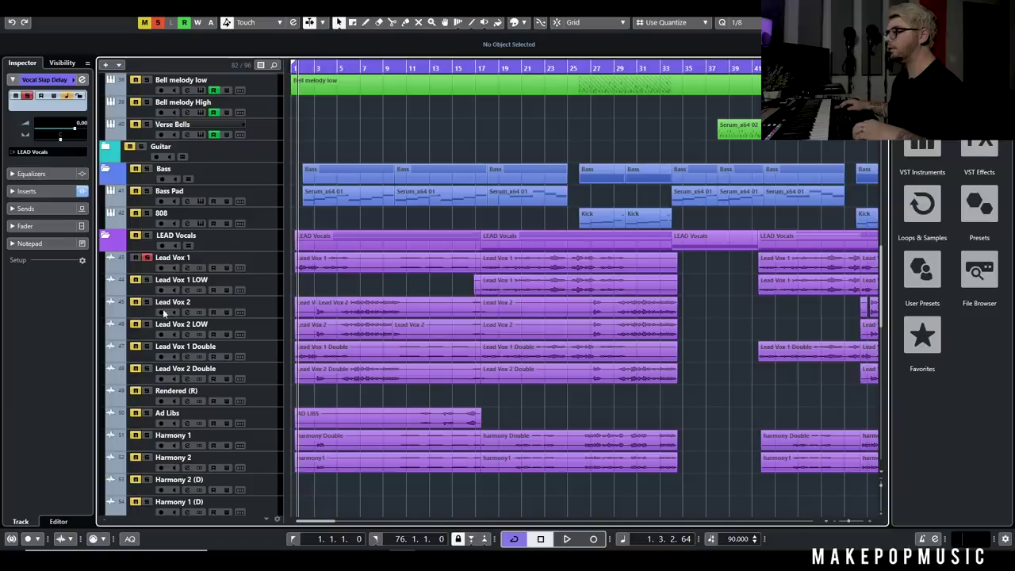
{"action": "left_click", "coordinate": [187, 268]}
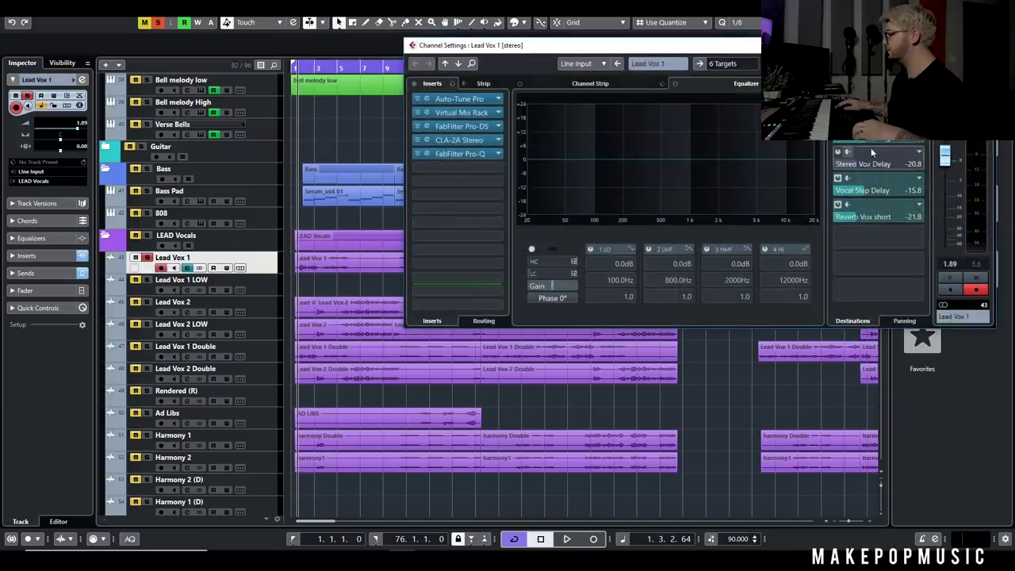
Solo the Reverb Vox short, Reverb Vox Long and Stereo Vox Delay channels alongside Vocal Slap Delay
{"action": "scroll", "coordinate": [230, 330], "scroll_direction": "down", "scroll_amount": 10}
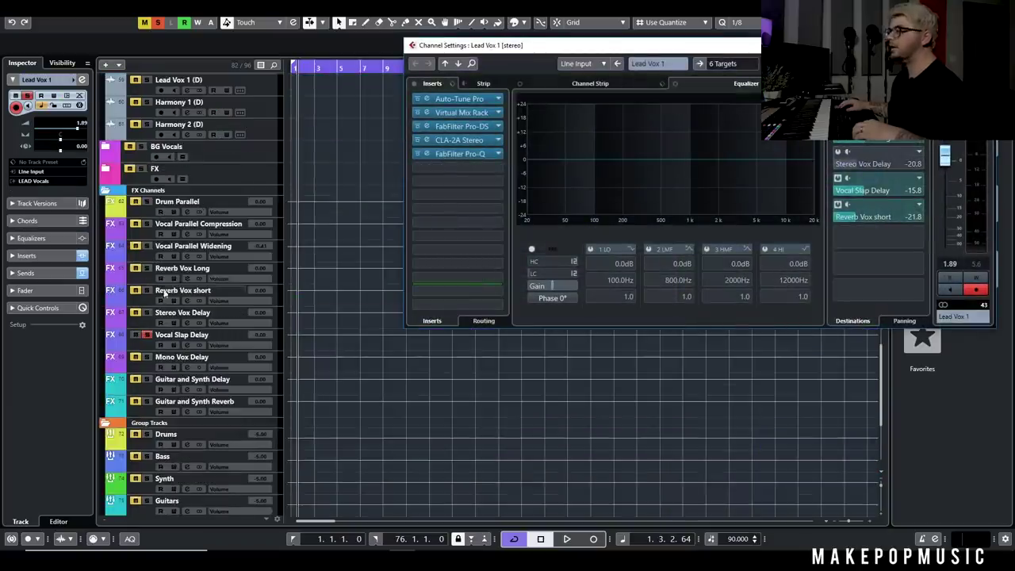
{"action": "left_click", "coordinate": [147, 290]}
{"action": "left_click", "coordinate": [146, 269]}
{"action": "left_click", "coordinate": [147, 312]}
Deactivate solo on all tracks and FX channels
{"action": "scroll", "coordinate": [539, 196], "scroll_direction": "up", "scroll_amount": 4}
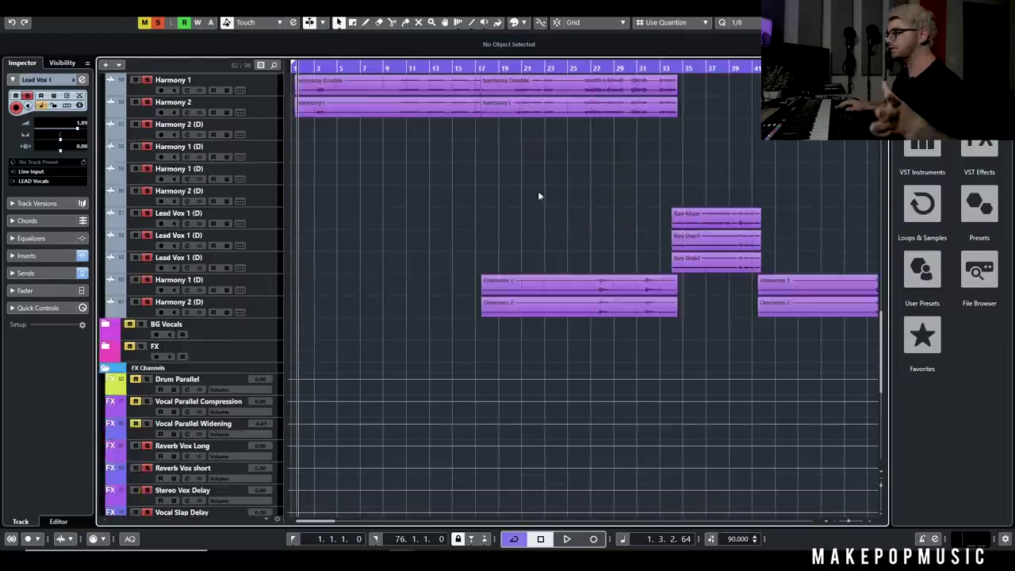
{"action": "scroll", "coordinate": [538, 195], "scroll_direction": "up", "scroll_amount": 6}
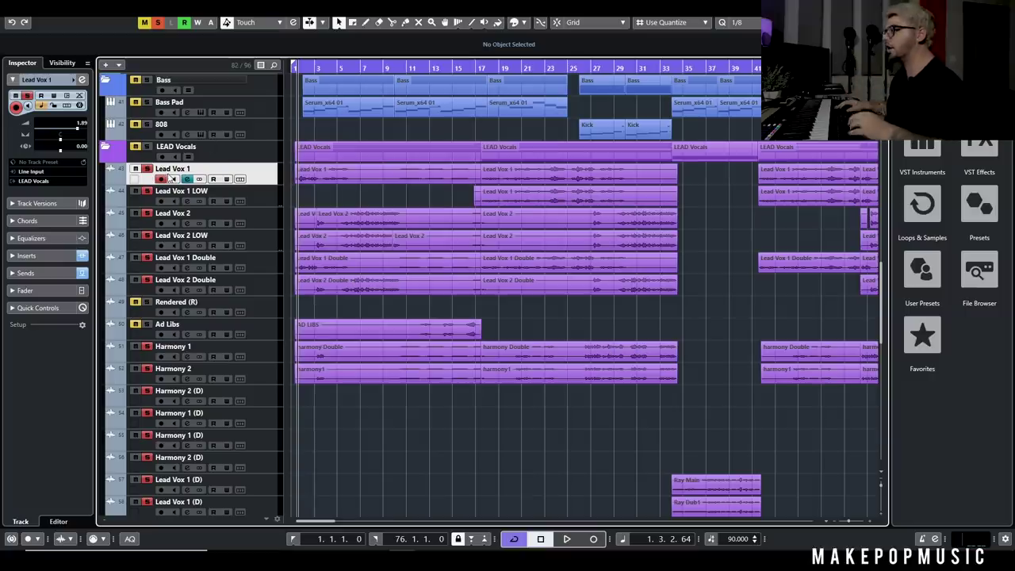
{"action": "left_click", "coordinate": [159, 23]}
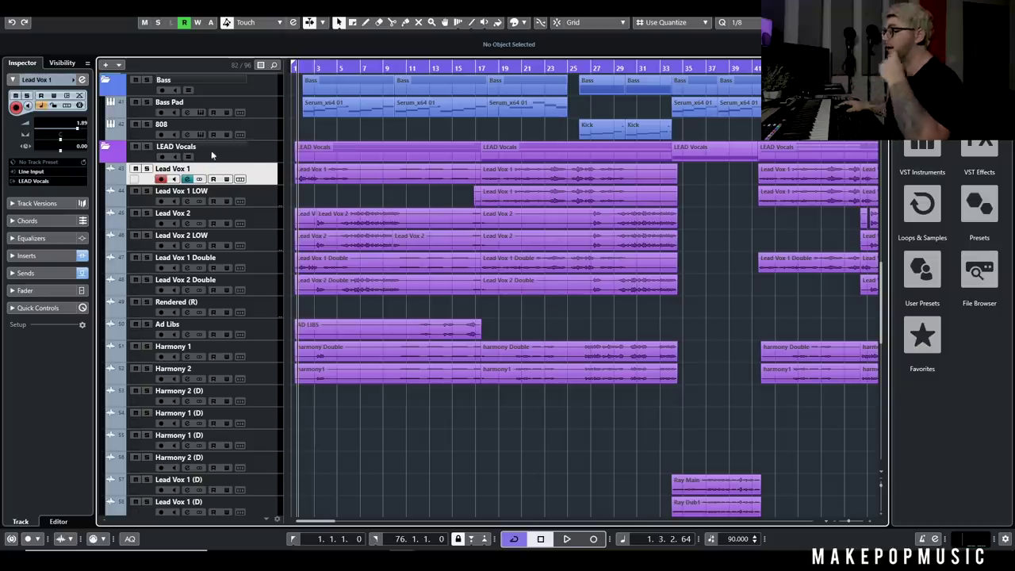
Activate the Stereo Vox Delay send on Lead Vox 1 and close its channel settings
{"action": "scroll", "coordinate": [164, 347], "scroll_direction": "down", "scroll_amount": 15}
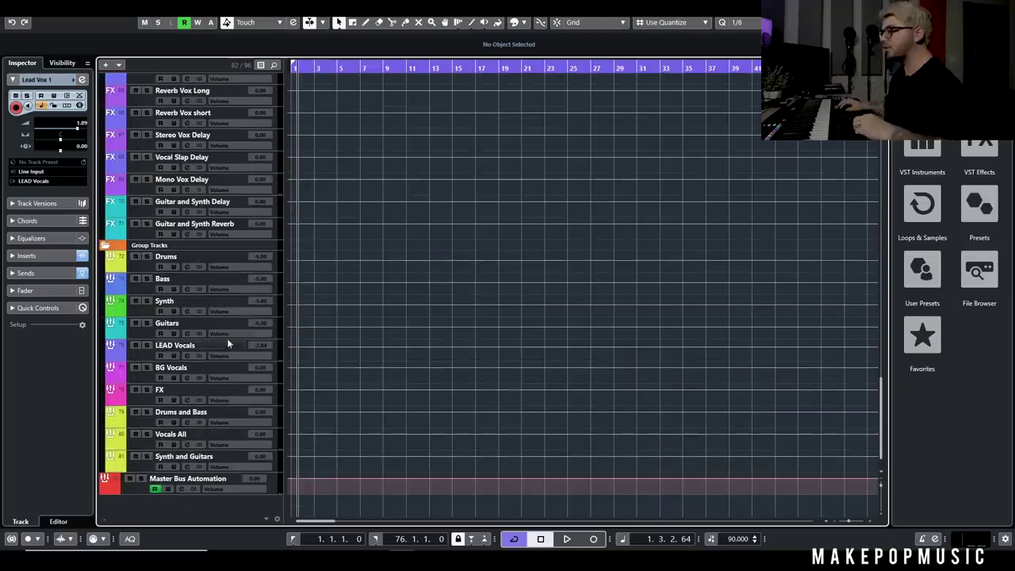
{"action": "scroll", "coordinate": [294, 264], "scroll_direction": "up", "scroll_amount": 15}
{"action": "scroll", "coordinate": [321, 264], "scroll_direction": "down", "scroll_amount": 13}
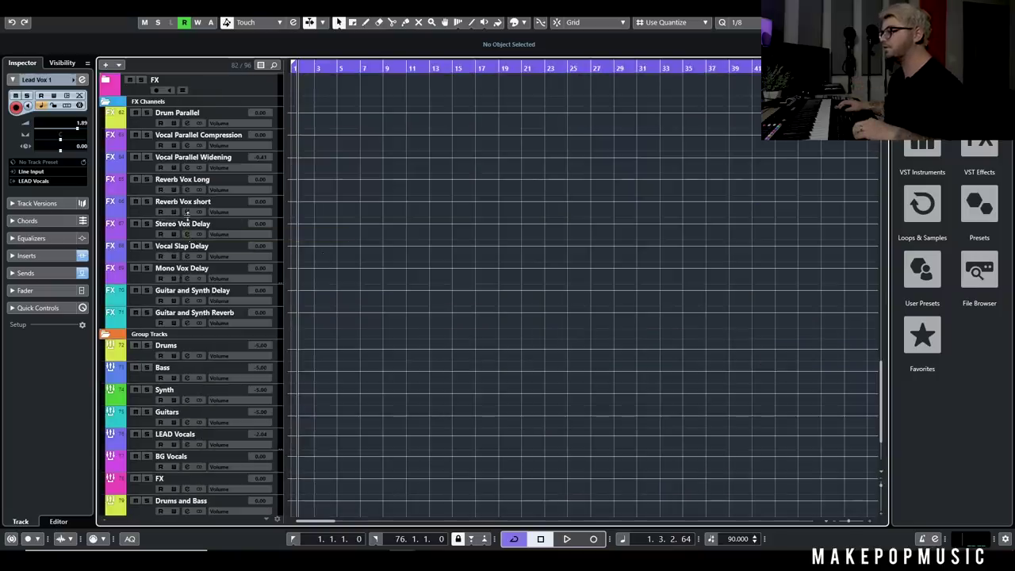
{"action": "scroll", "coordinate": [188, 214], "scroll_direction": "up", "scroll_amount": 12}
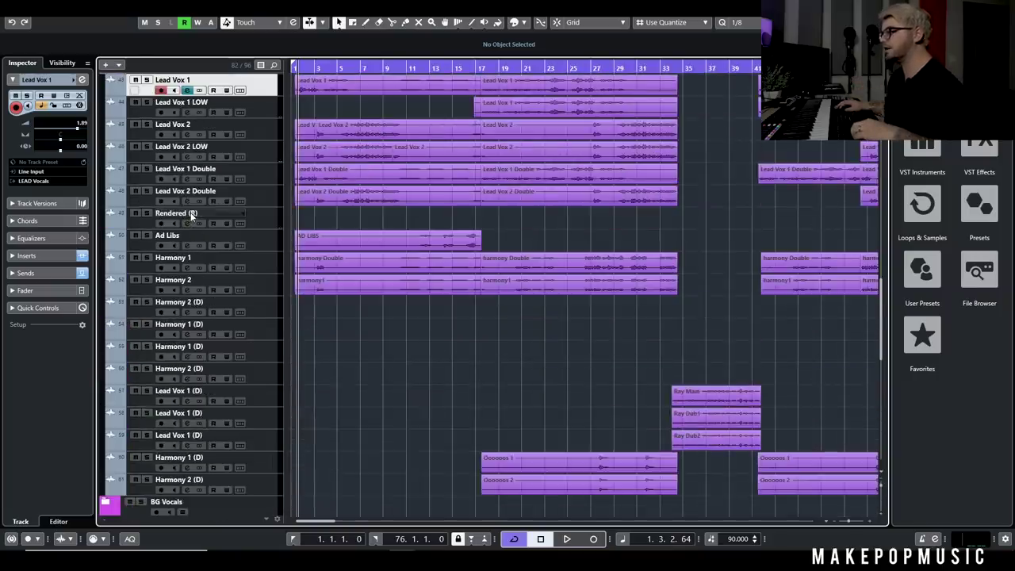
{"action": "left_click", "coordinate": [188, 91]}
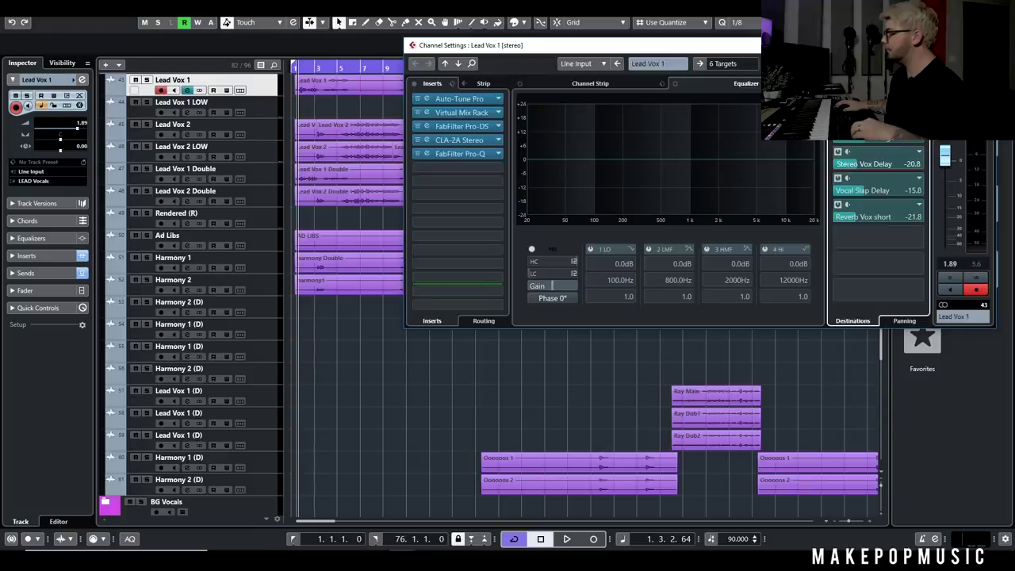
{"action": "key", "text": "Escape"}
Open the Stereo Vox Delay channel settings and its H-Delay Stereo insert to view the delay settings
{"action": "scroll", "coordinate": [437, 265], "scroll_direction": "down", "scroll_amount": 7}
{"action": "scroll", "coordinate": [349, 313], "scroll_direction": "down", "scroll_amount": 2}
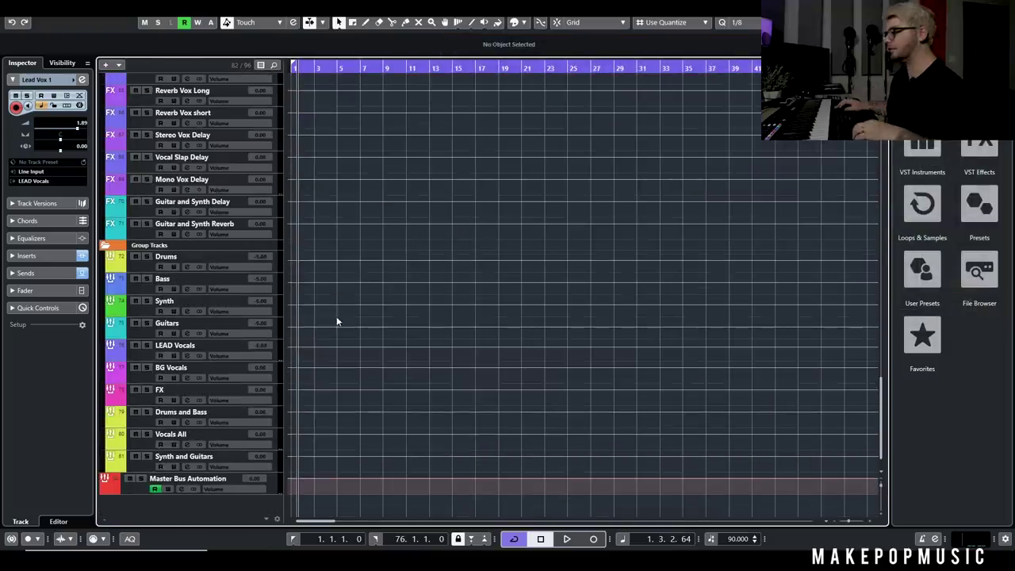
{"action": "scroll", "coordinate": [286, 254], "scroll_direction": "up", "scroll_amount": 2}
{"action": "scroll", "coordinate": [246, 331], "scroll_direction": "up", "scroll_amount": 4}
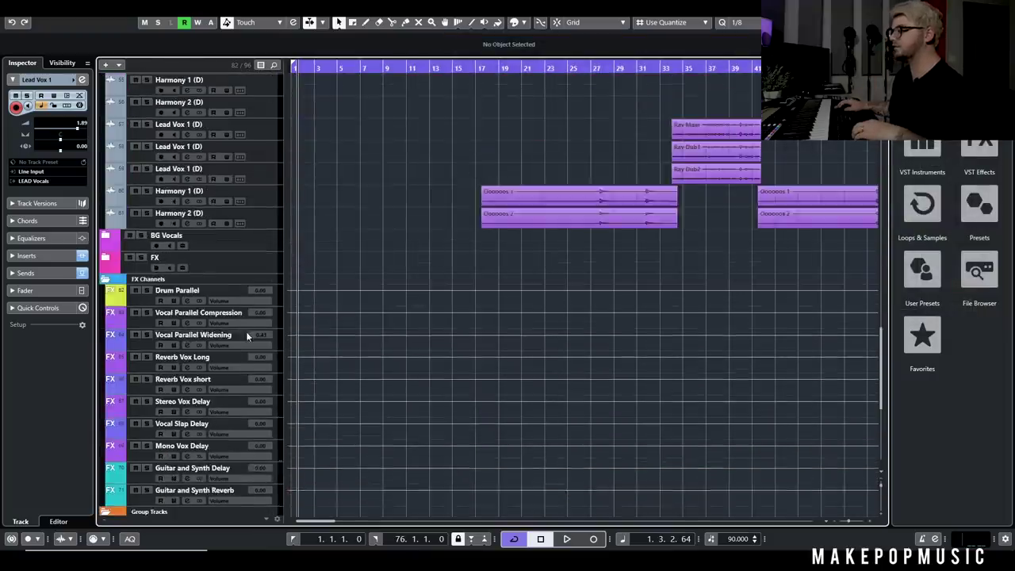
{"action": "scroll", "coordinate": [199, 326], "scroll_direction": "down", "scroll_amount": 2}
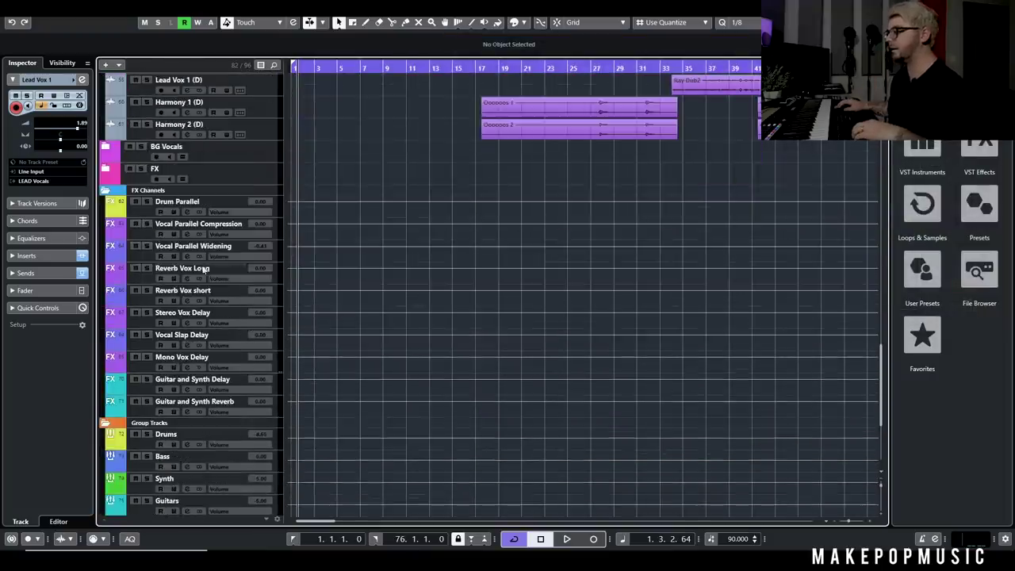
{"action": "left_click", "coordinate": [187, 323]}
{"action": "left_click", "coordinate": [468, 100]}
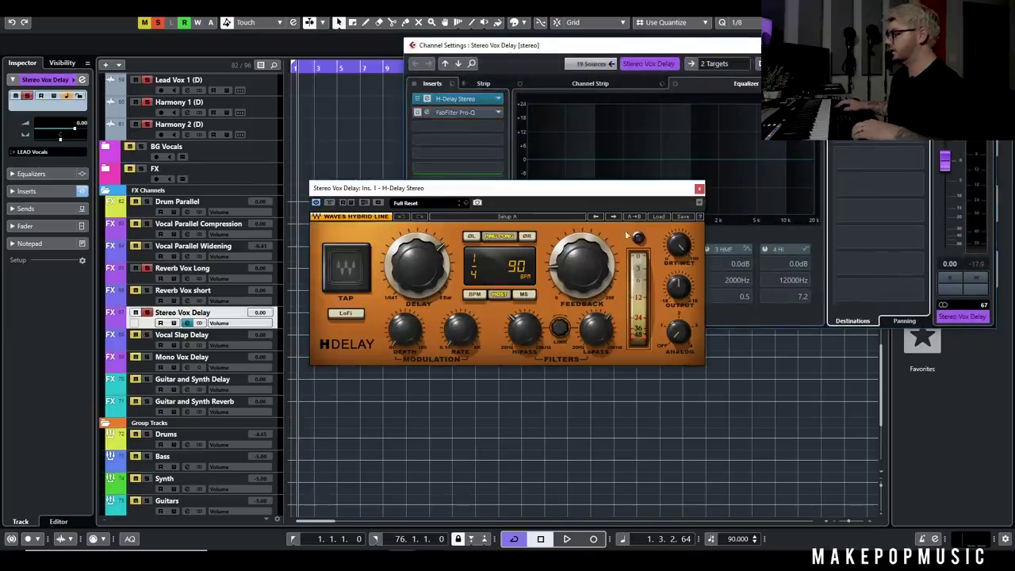
Play the soloed vocals and lower the H-Delay feedback on the Stereo Vox Delay channel slightly
{"action": "scroll", "coordinate": [337, 144], "scroll_direction": "up", "scroll_amount": 5}
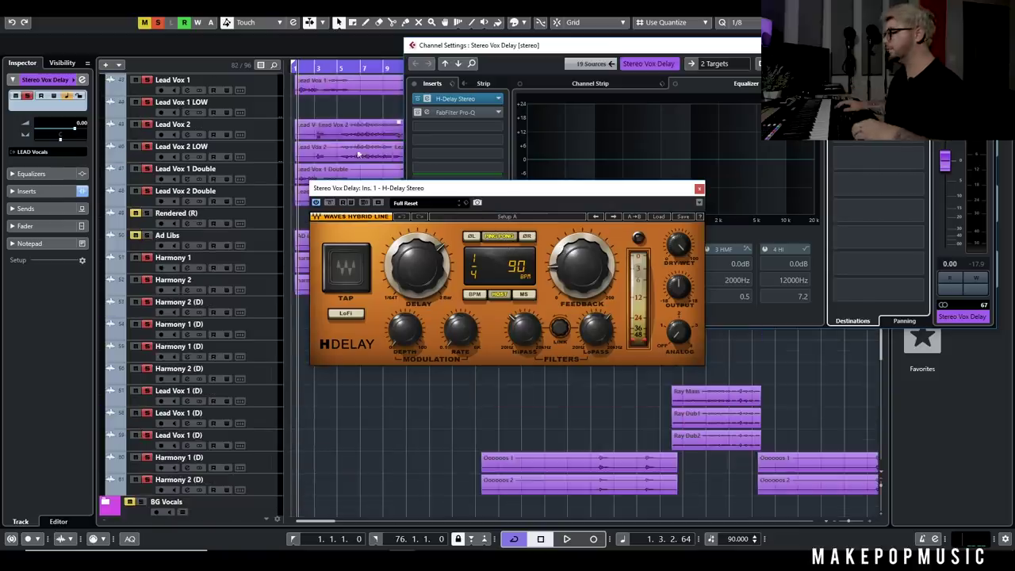
{"action": "mouse_move", "coordinate": [682, 246]}
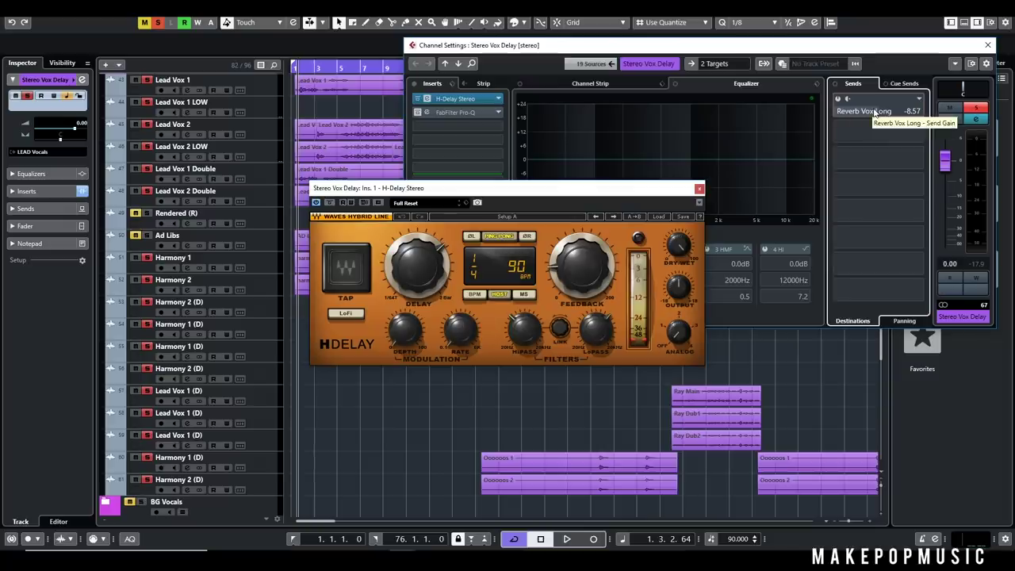
{"action": "left_click", "coordinate": [686, 250]}
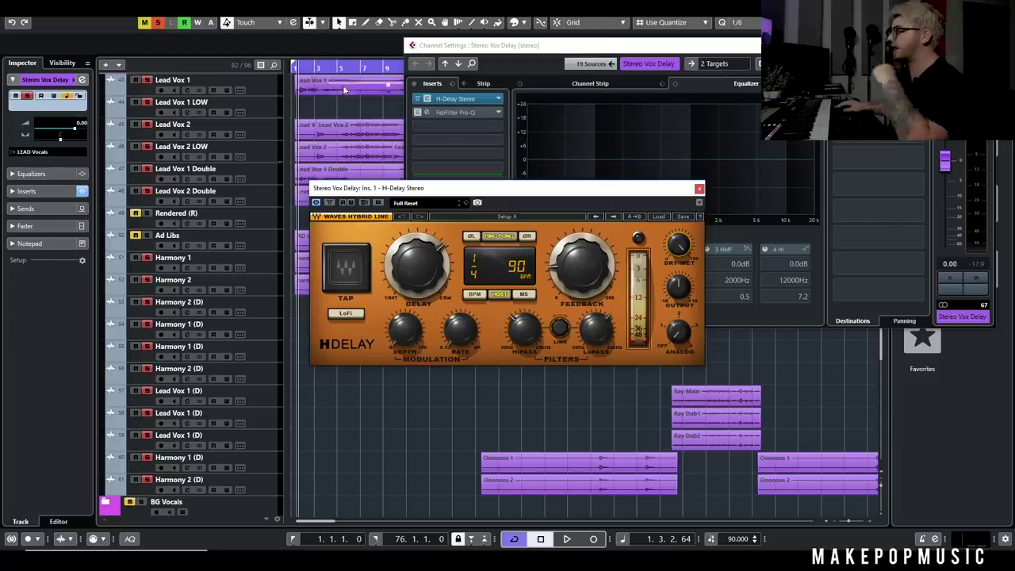
{"action": "key", "text": "space"}
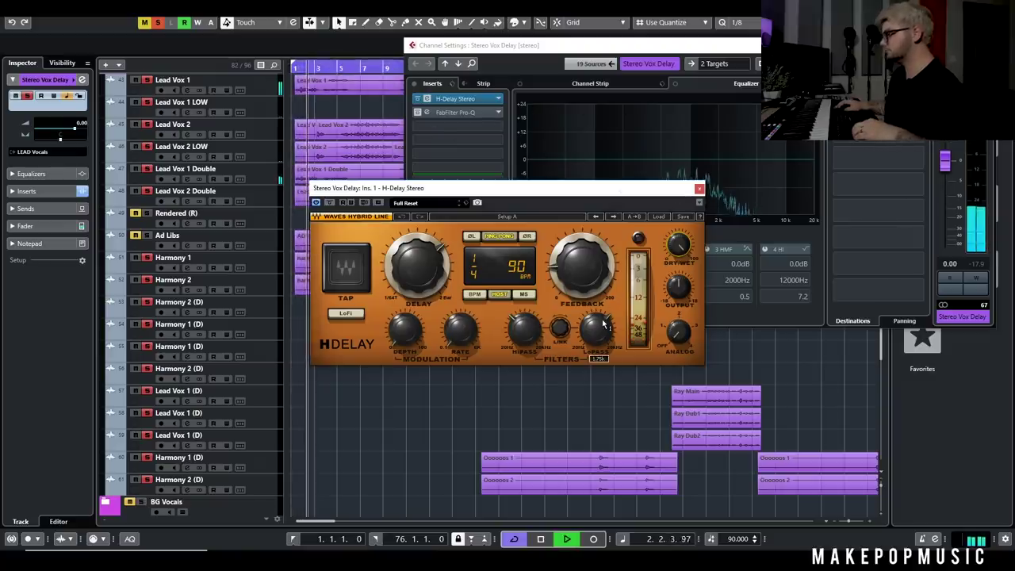
{"action": "left_click_drag", "start_coordinate": [564, 254], "coordinate": [567, 262]}
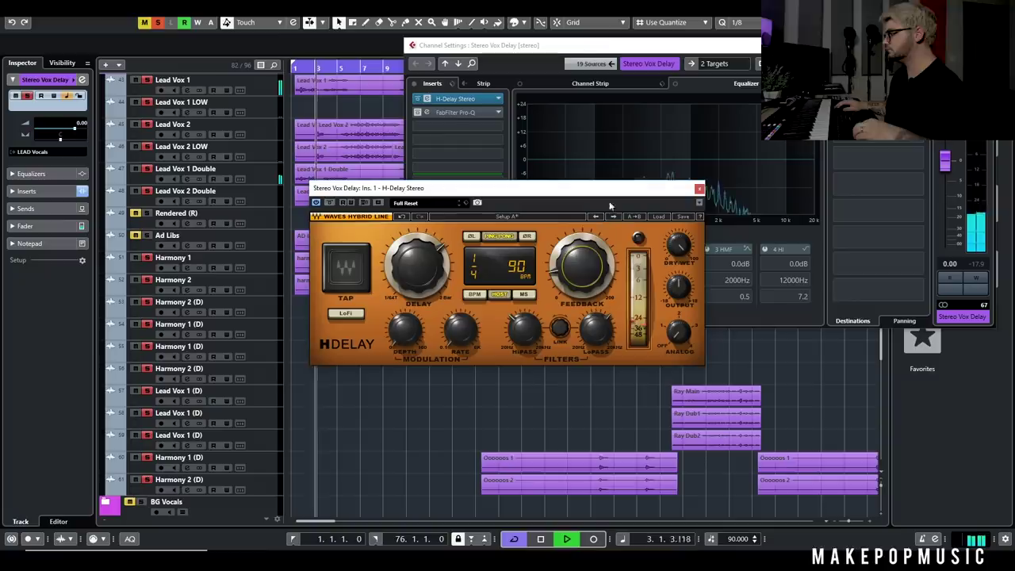
{"action": "key", "text": "space"}
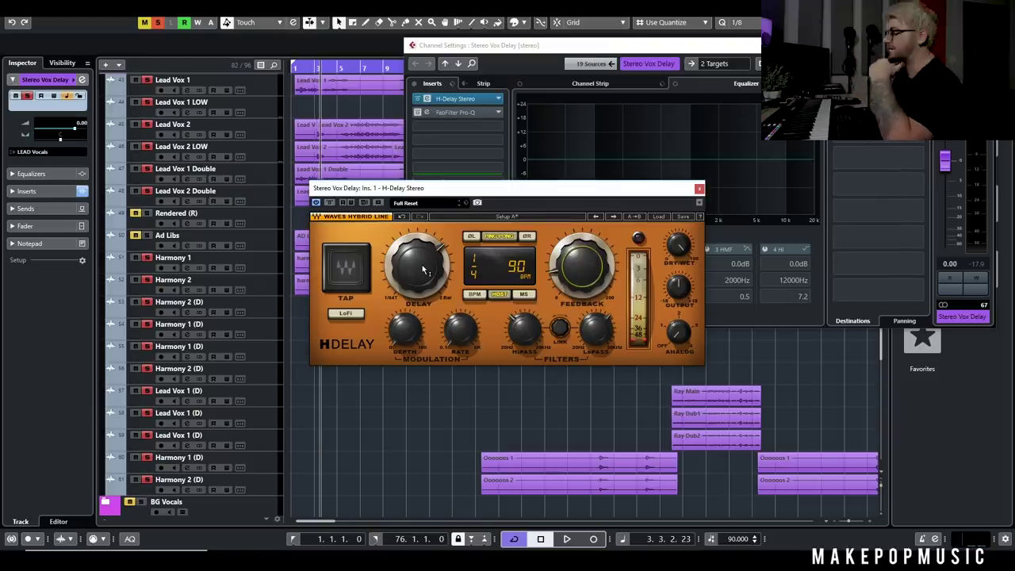
Replay the soloed vocals from the song start to audition the stereo delay and close the H-Delay plug-in
{"action": "left_click", "coordinate": [304, 68]}
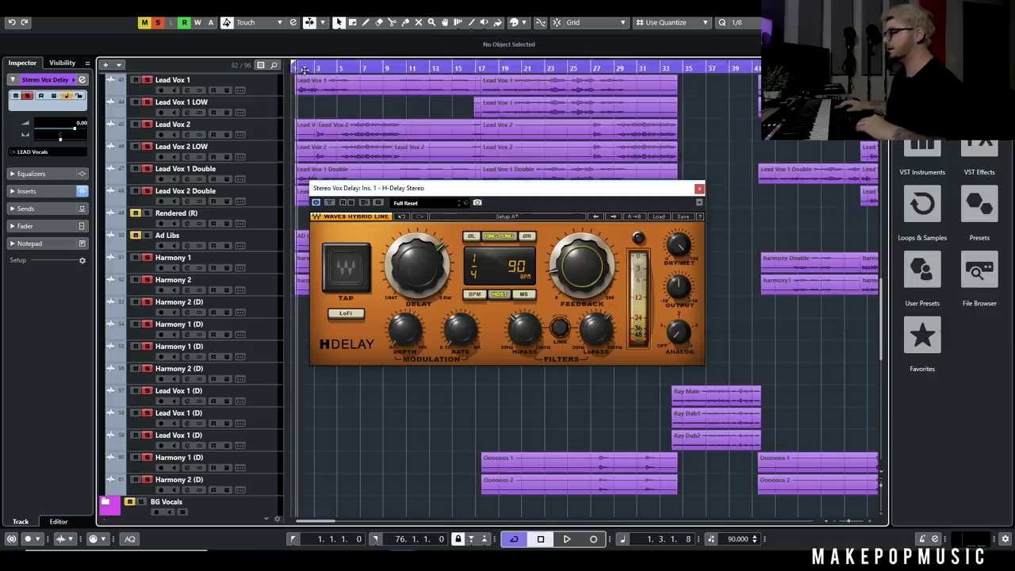
{"action": "key", "text": "space"}
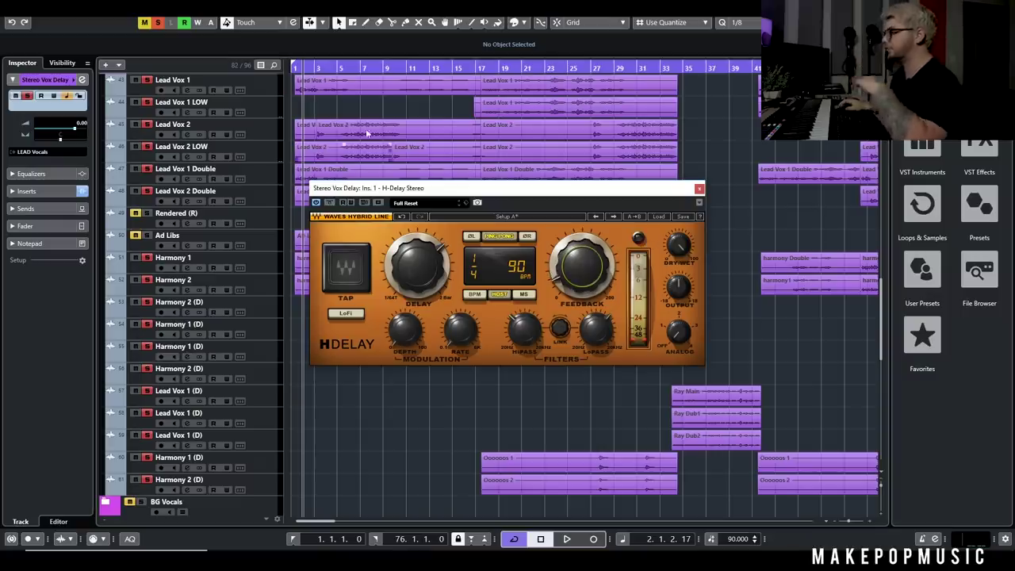
{"action": "key", "text": "space"}
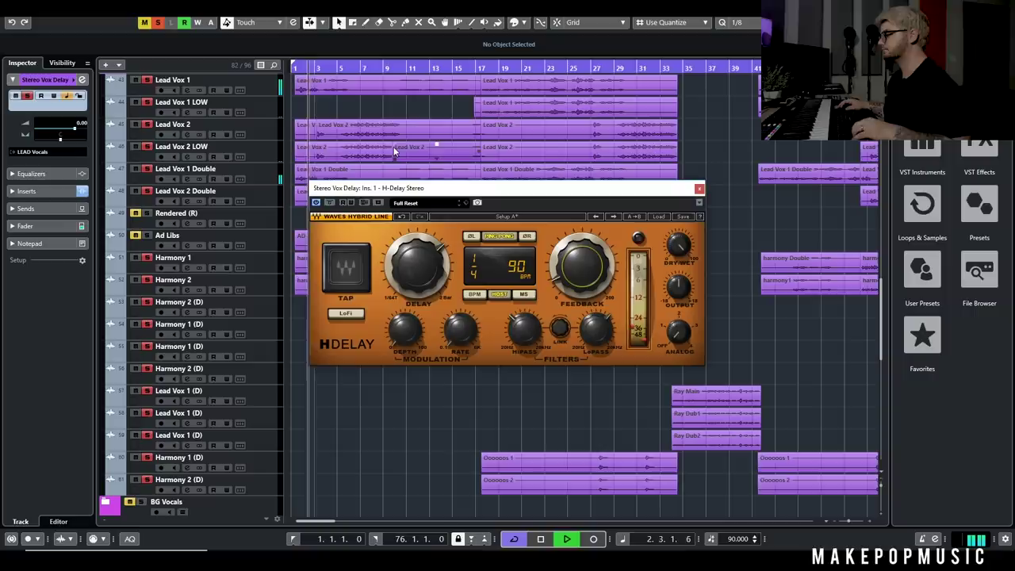
{"action": "key", "text": "space"}
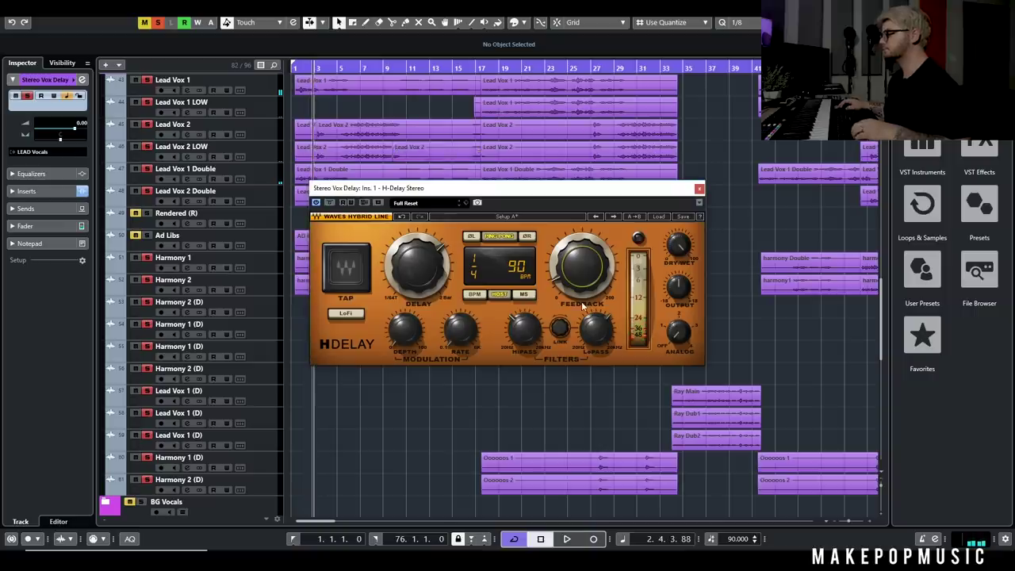
{"action": "left_click", "coordinate": [699, 188]}
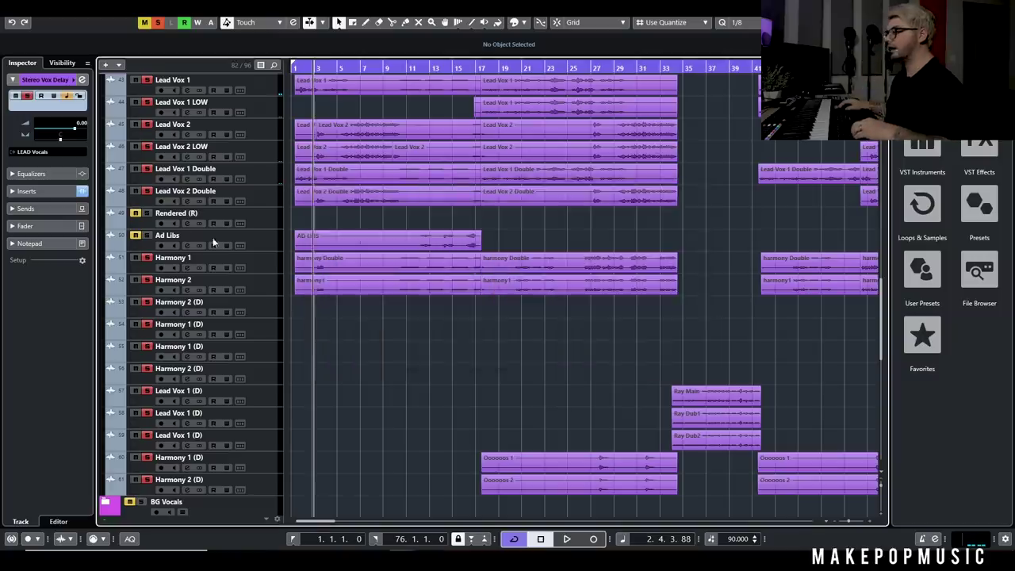
Open the FabFilter Pro-Q insert on the Stereo Vox Delay channel and raise its low-cut frequency slightly
{"action": "scroll", "coordinate": [221, 272], "scroll_direction": "down", "scroll_amount": 10}
{"action": "left_click", "coordinate": [187, 145]}
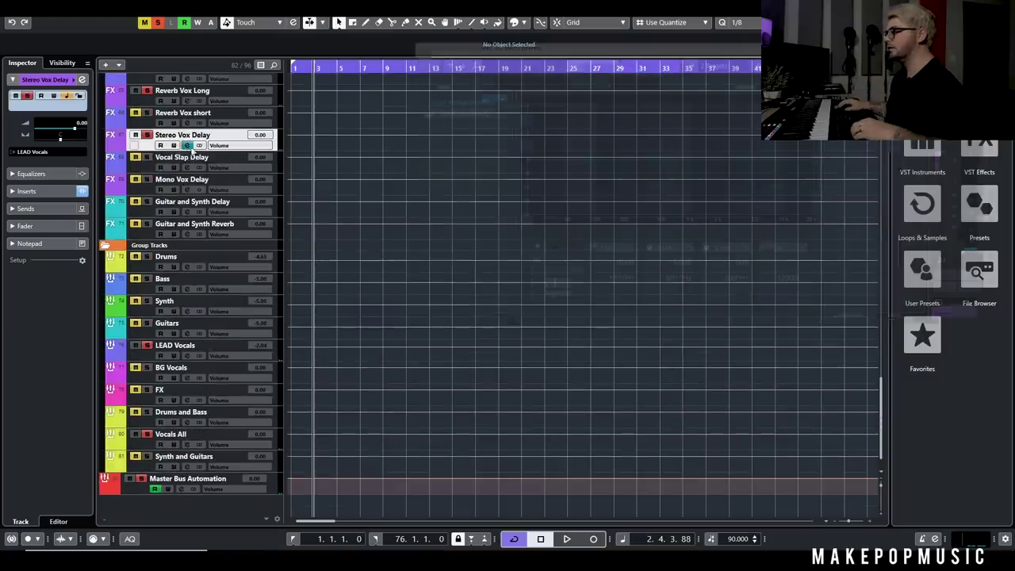
{"action": "left_click", "coordinate": [461, 114]}
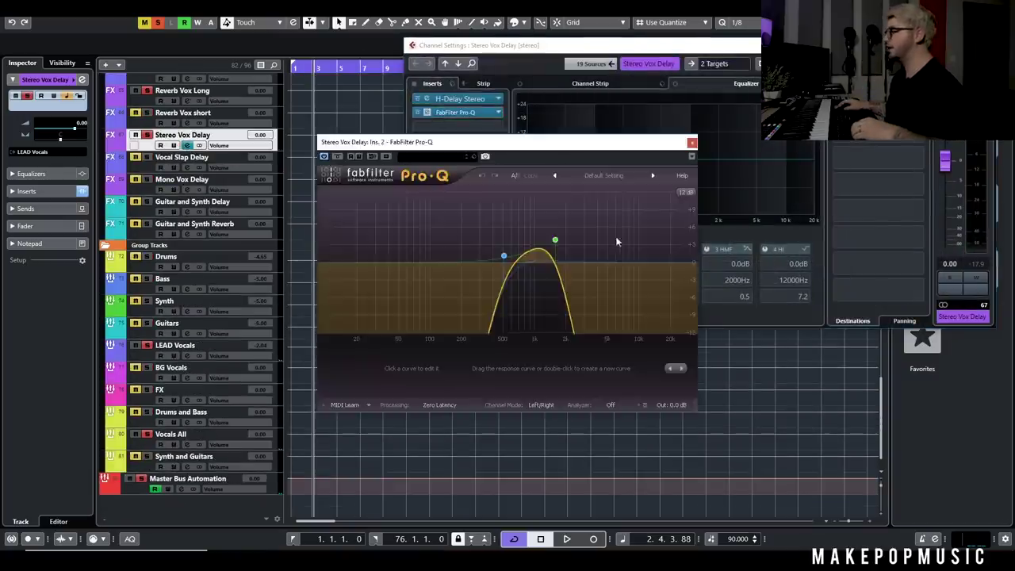
{"action": "left_click_drag", "start_coordinate": [503, 255], "coordinate": [510, 255]}
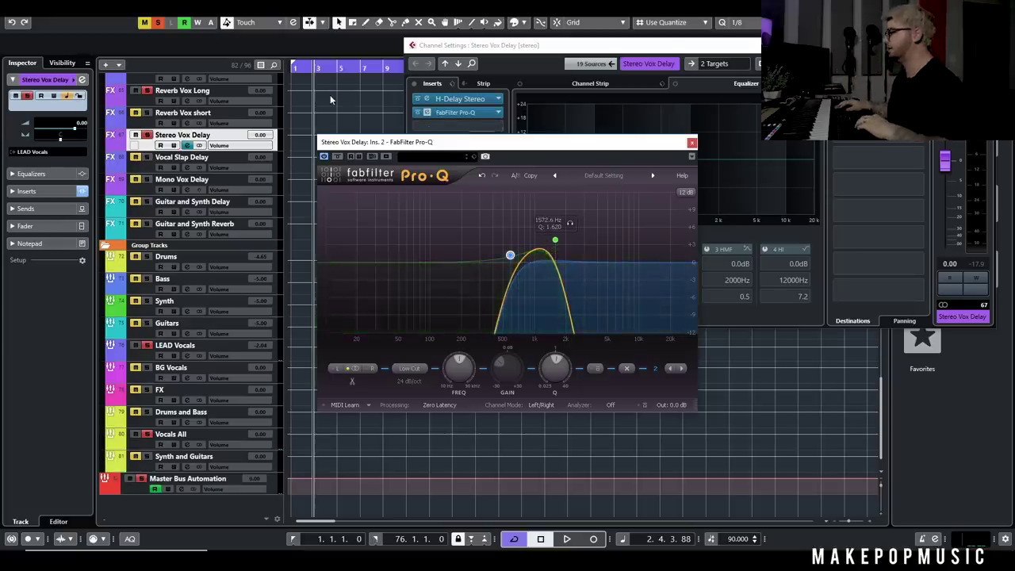
Compare the vocal delay with the Pro-Q bypassed and active during playback, ending with it active, and close the plug-in
{"action": "key", "text": "space"}
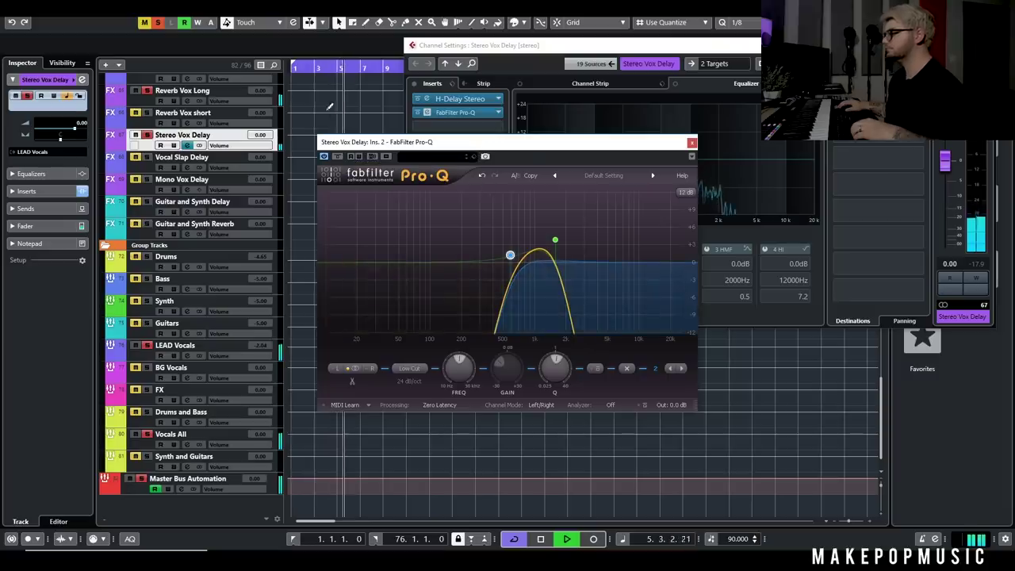
{"action": "key", "text": "space"}
{"action": "left_click", "coordinate": [338, 156]}
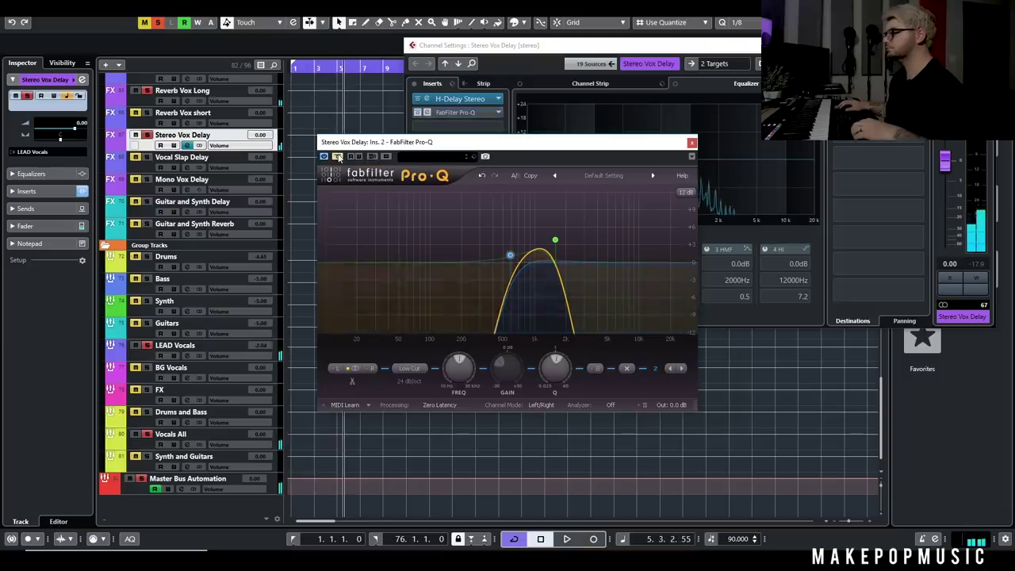
{"action": "scroll", "coordinate": [301, 238], "scroll_direction": "up", "scroll_amount": 10}
{"action": "left_click", "coordinate": [295, 68]}
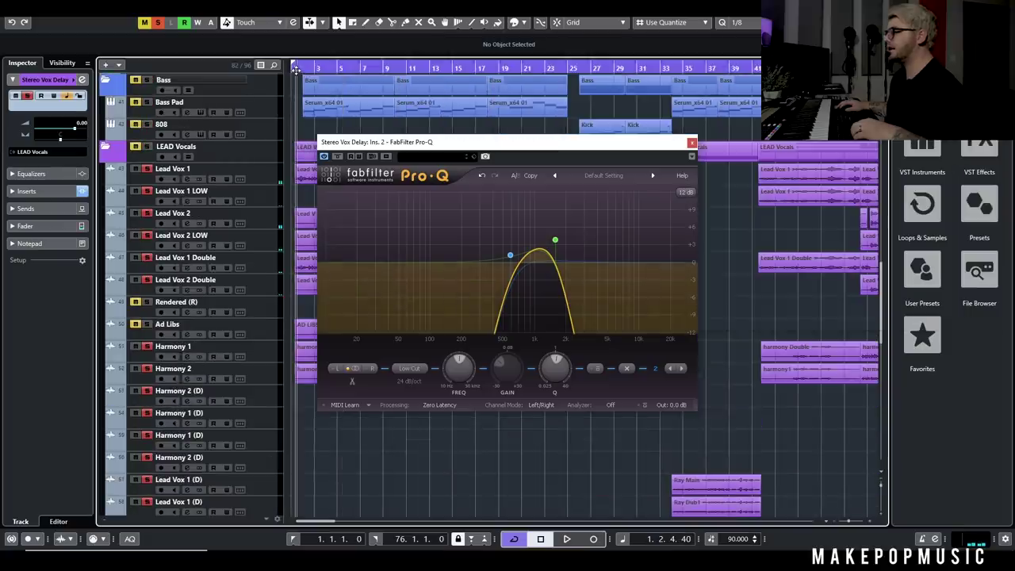
{"action": "key", "text": "space"}
{"action": "left_click", "coordinate": [338, 158]}
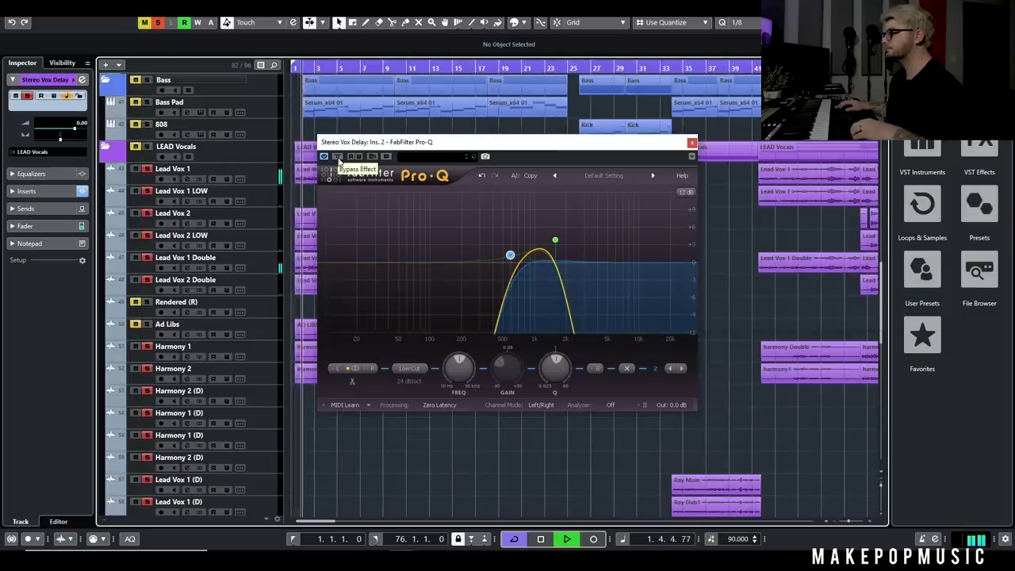
{"action": "key", "text": "space"}
{"action": "left_click", "coordinate": [339, 158]}
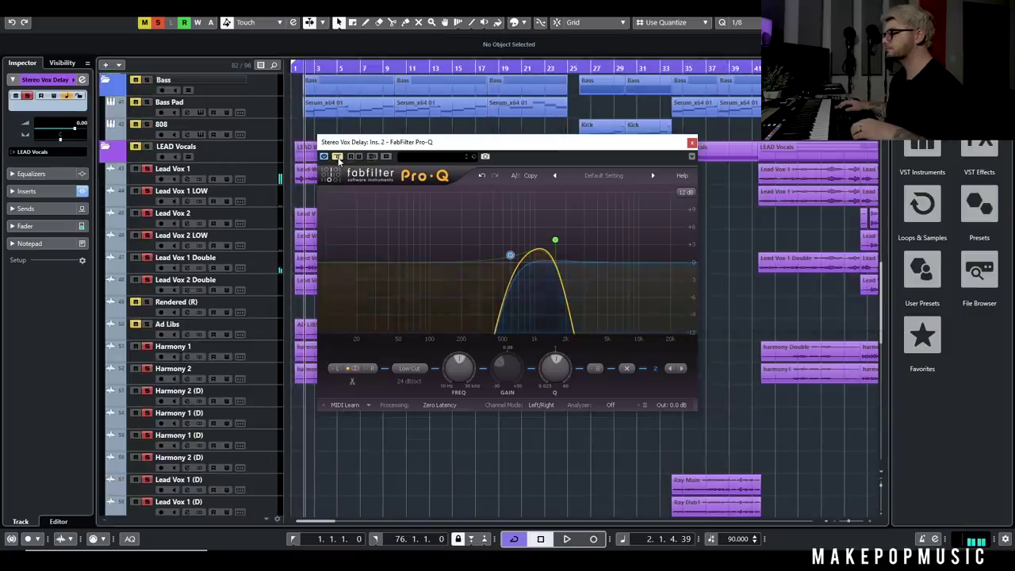
{"action": "left_click", "coordinate": [692, 143]}
Reopen the Stereo Vox Delay channel settings and activate its send to Reverb Vox Long
{"action": "scroll", "coordinate": [413, 233], "scroll_direction": "down", "scroll_amount": 5}
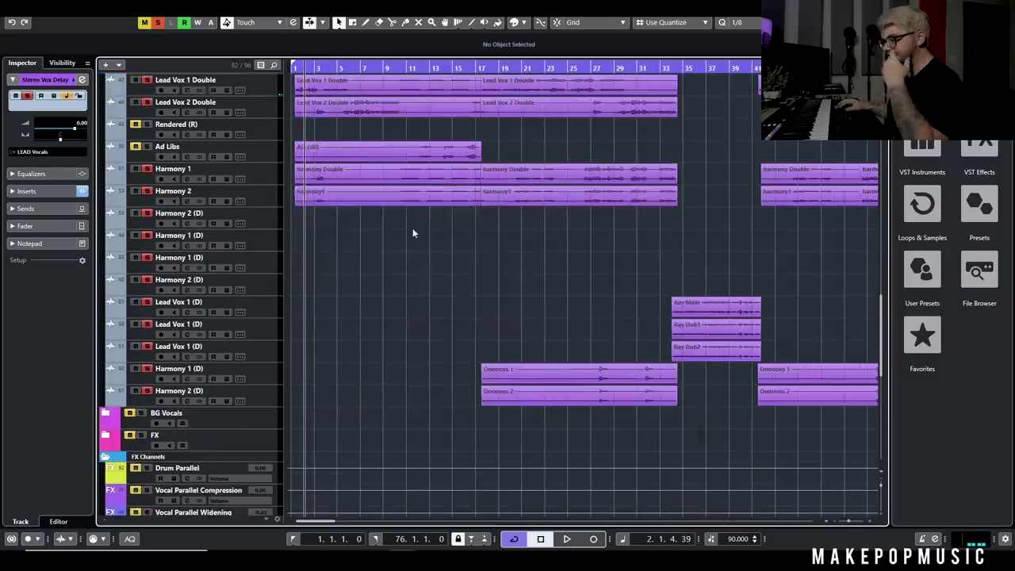
{"action": "scroll", "coordinate": [413, 233], "scroll_direction": "down", "scroll_amount": 6}
{"action": "left_click", "coordinate": [187, 234]}
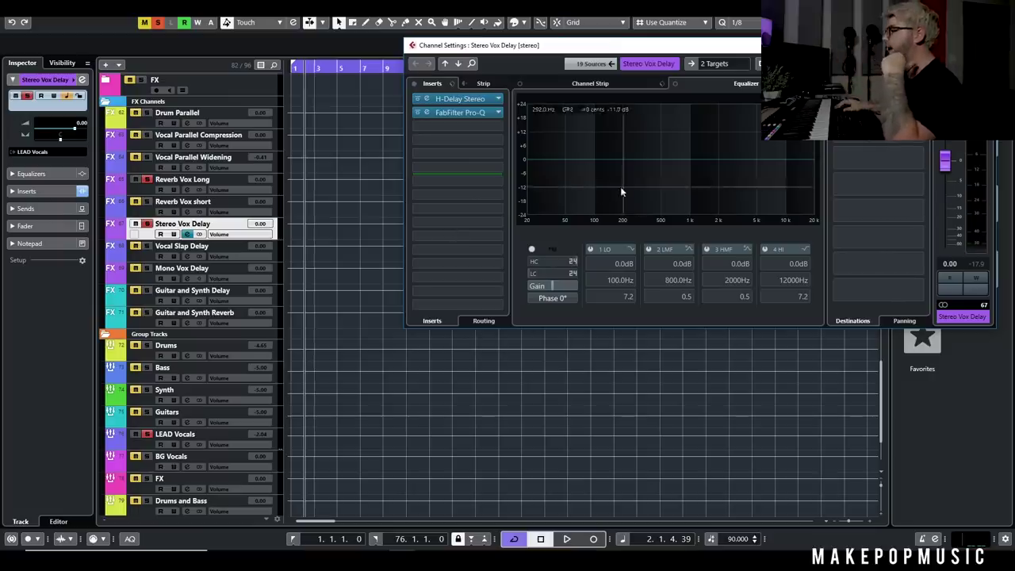
{"action": "left_click", "coordinate": [441, 131]}
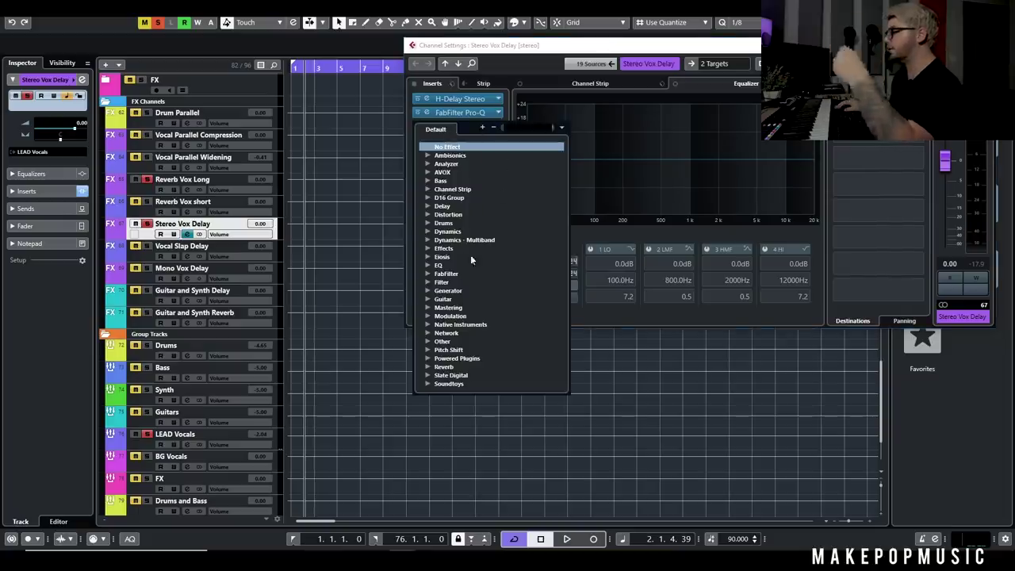
{"action": "key", "text": "Escape"}
{"action": "left_click", "coordinate": [878, 111]}
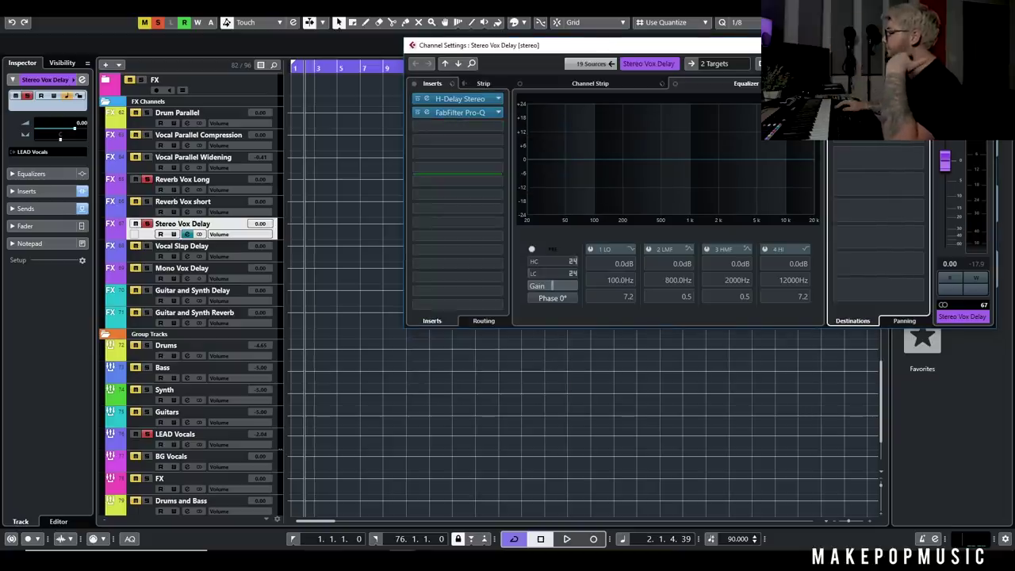
{"action": "left_click", "coordinate": [275, 187]}
Return the playhead to the song start, re-solo the LEAD Vocals folder and check the sends on Lead Vox 1
{"action": "scroll", "coordinate": [333, 171], "scroll_direction": "up", "scroll_amount": 6}
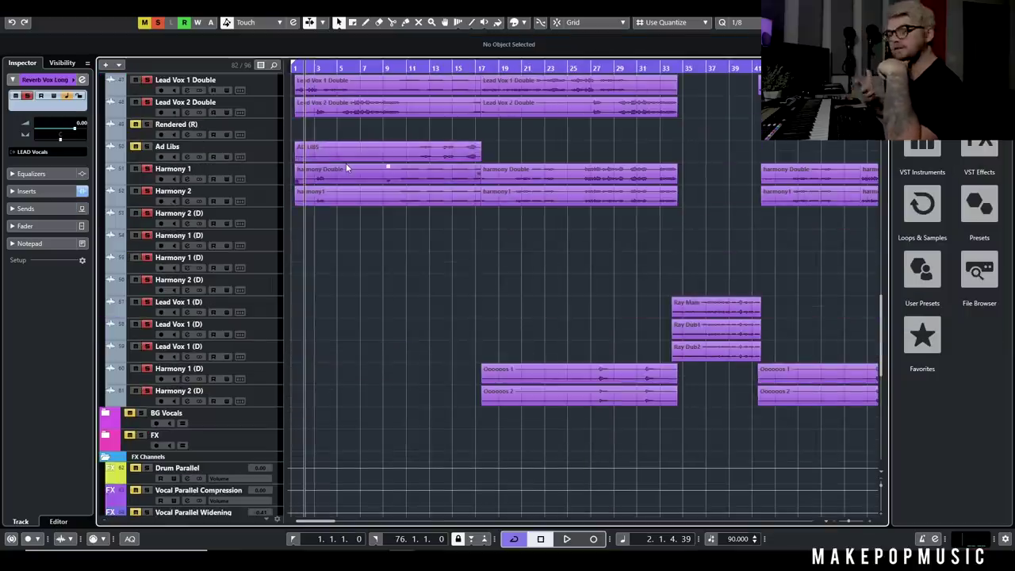
{"action": "scroll", "coordinate": [302, 95], "scroll_direction": "up", "scroll_amount": 2}
{"action": "left_click_drag", "start_coordinate": [304, 73], "coordinate": [294, 73]}
{"action": "scroll", "coordinate": [284, 95], "scroll_direction": "up", "scroll_amount": 5}
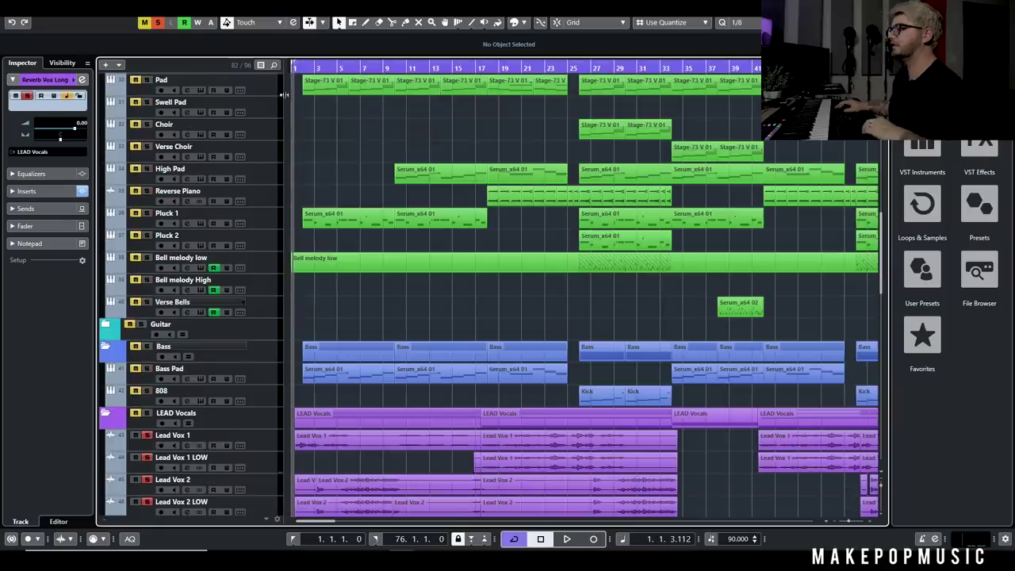
{"action": "left_click", "coordinate": [148, 415]}
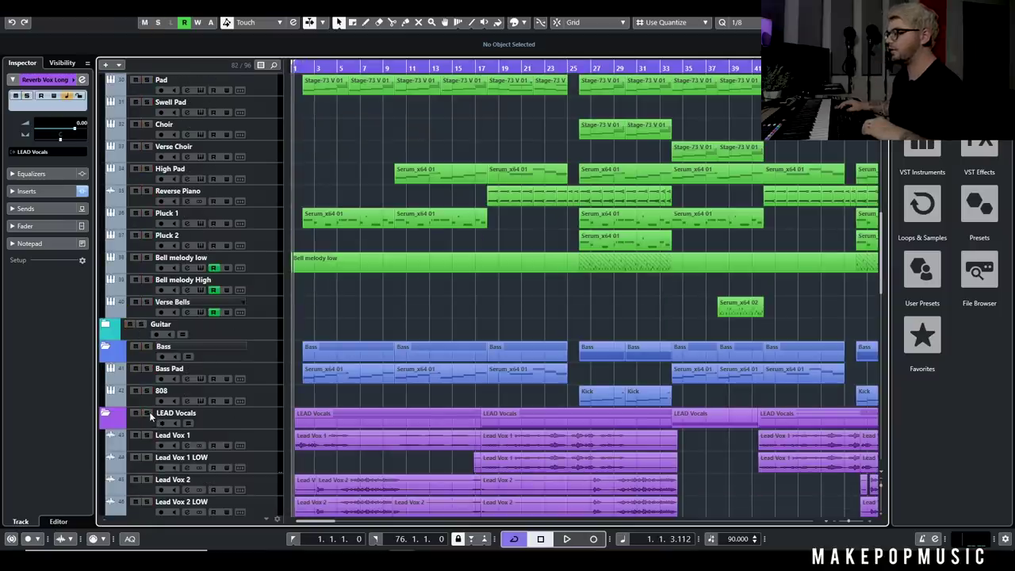
{"action": "left_click", "coordinate": [146, 413]}
{"action": "left_click", "coordinate": [188, 446]}
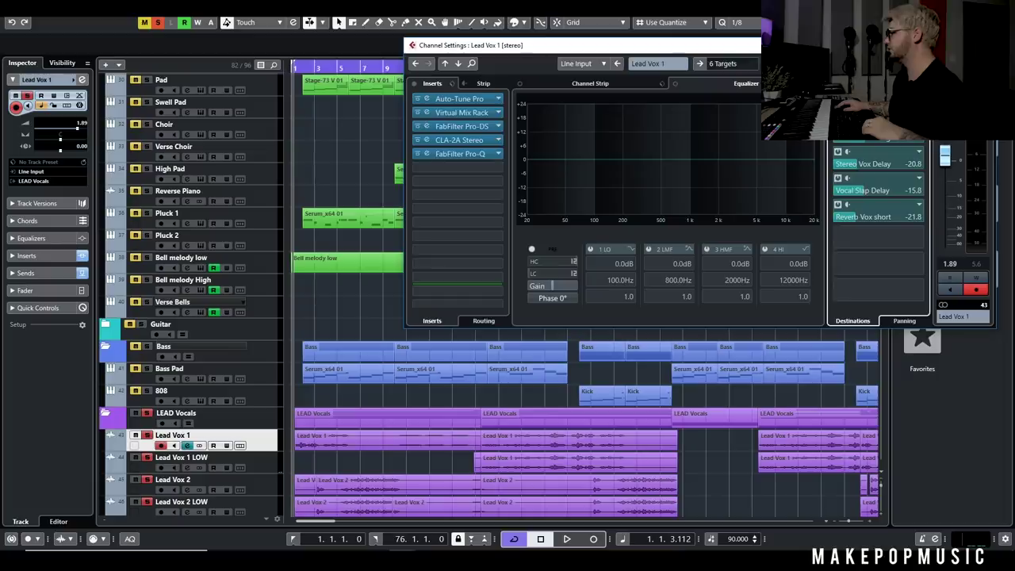
{"action": "left_click", "coordinate": [983, 45]}
Play the soloed lead vocals with their effects and deactivate all solos to hear them in the full mix
{"action": "key", "text": "space"}
{"action": "scroll", "coordinate": [350, 179], "scroll_direction": "down", "scroll_amount": 3}
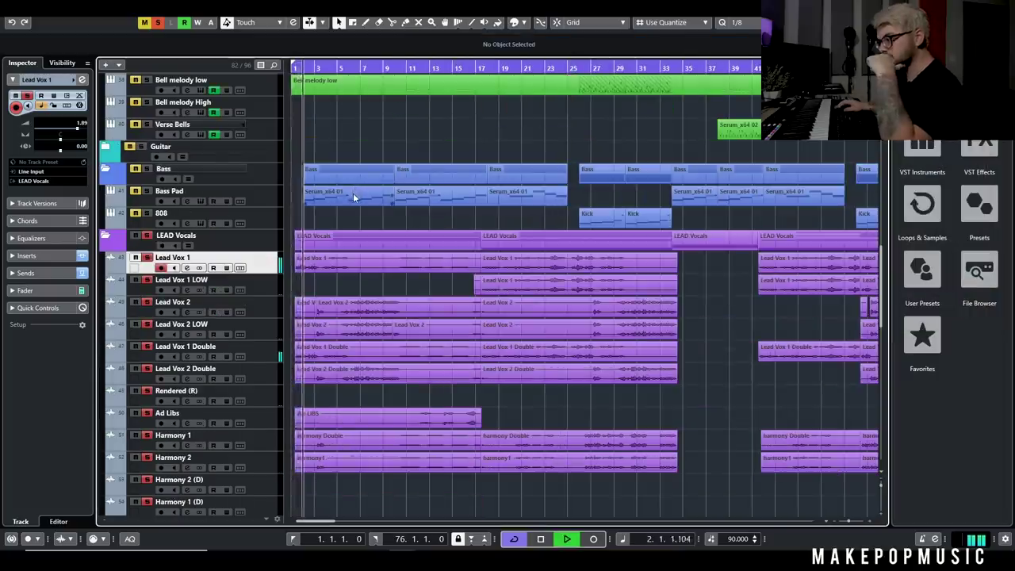
{"action": "scroll", "coordinate": [353, 193], "scroll_direction": "down", "scroll_amount": 4}
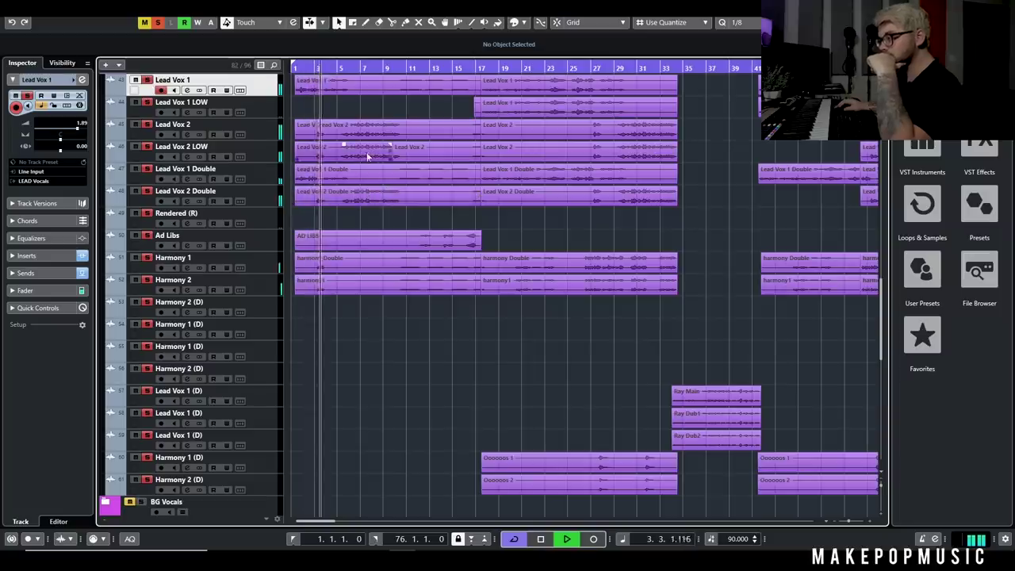
{"action": "left_click", "coordinate": [157, 23]}
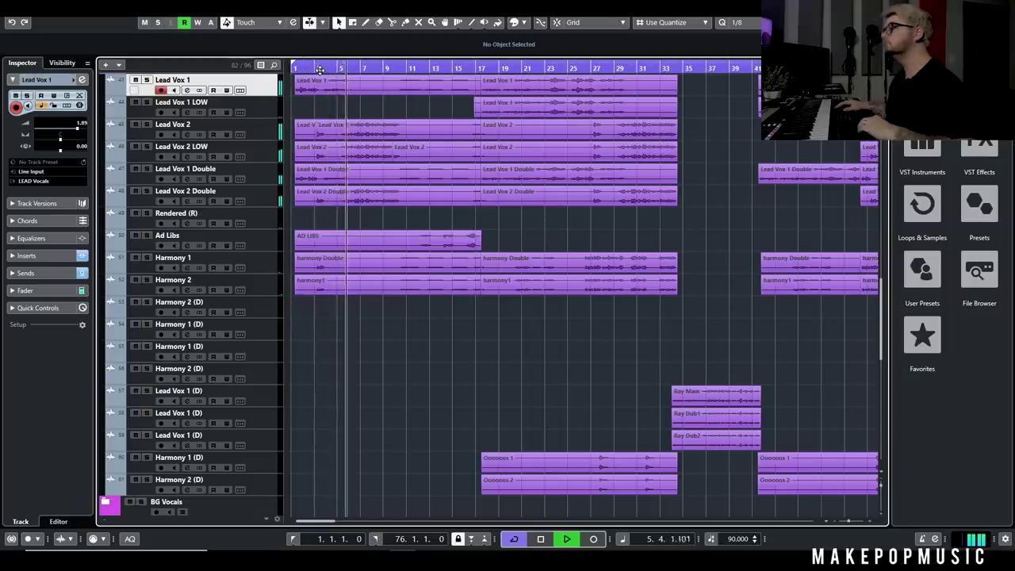
{"action": "key", "text": "space"}
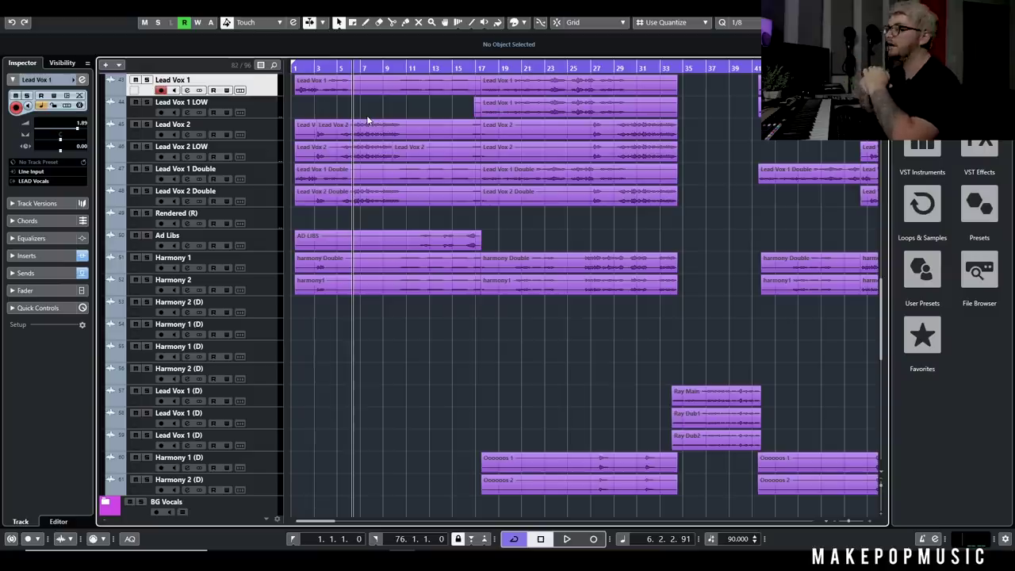
Duplicate the Lead Vox 1 track in the LEAD Vocals folder
{"action": "scroll", "coordinate": [367, 116], "scroll_direction": "up", "scroll_amount": 3}
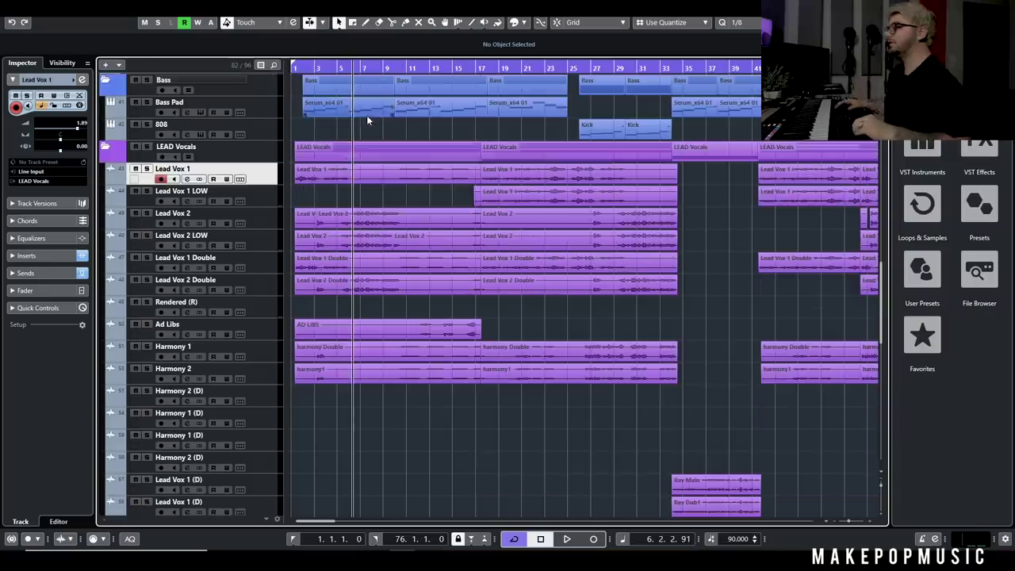
{"action": "key", "text": "g"}
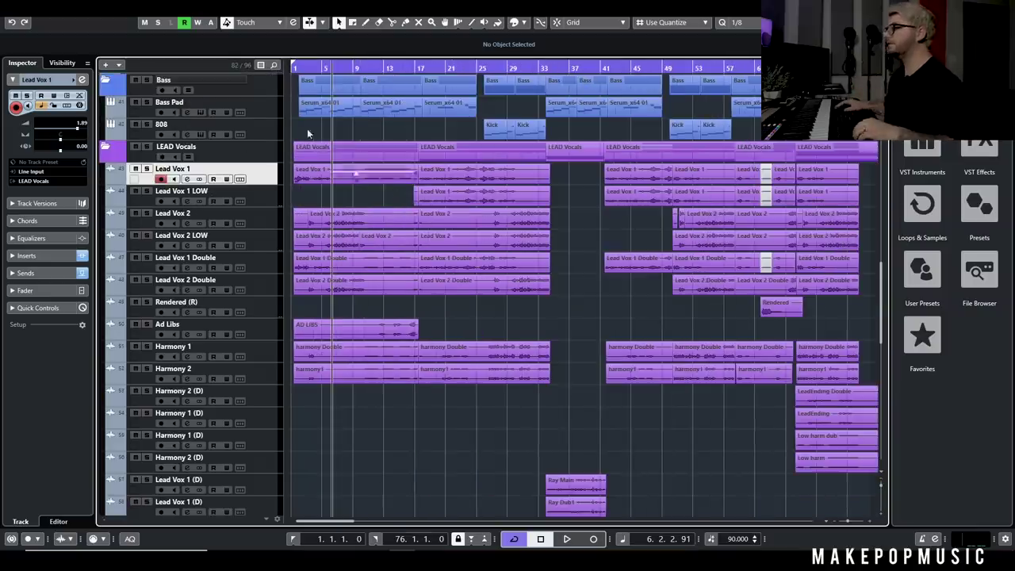
{"action": "key", "text": "h"}
{"action": "key", "text": "h"}
{"action": "key", "text": "h"}
{"action": "key", "text": "h"}
{"action": "scroll", "coordinate": [346, 186], "scroll_direction": "left", "scroll_amount": 2}
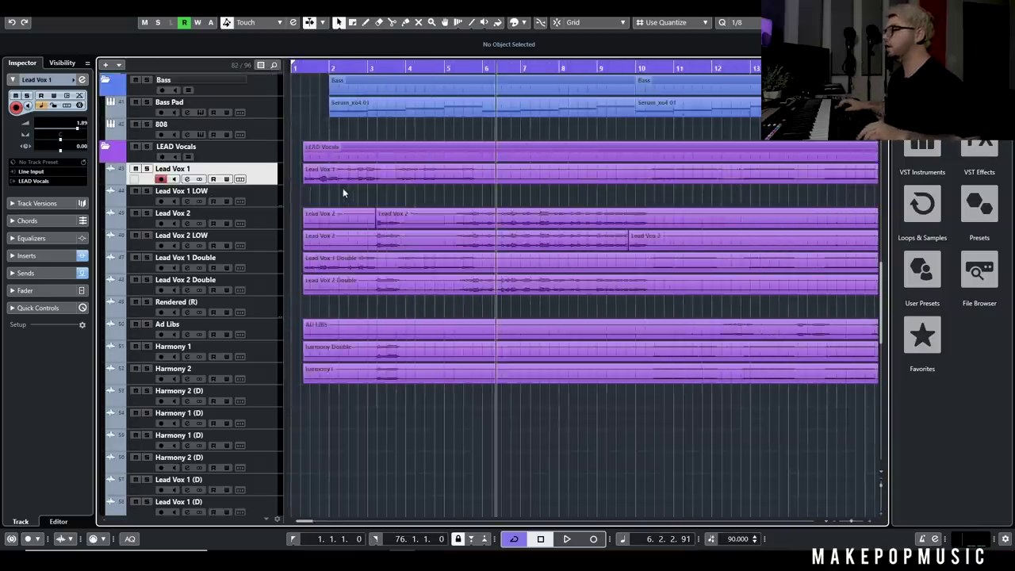
{"action": "right_click", "coordinate": [258, 170]}
{"action": "left_click", "coordinate": [301, 205]}
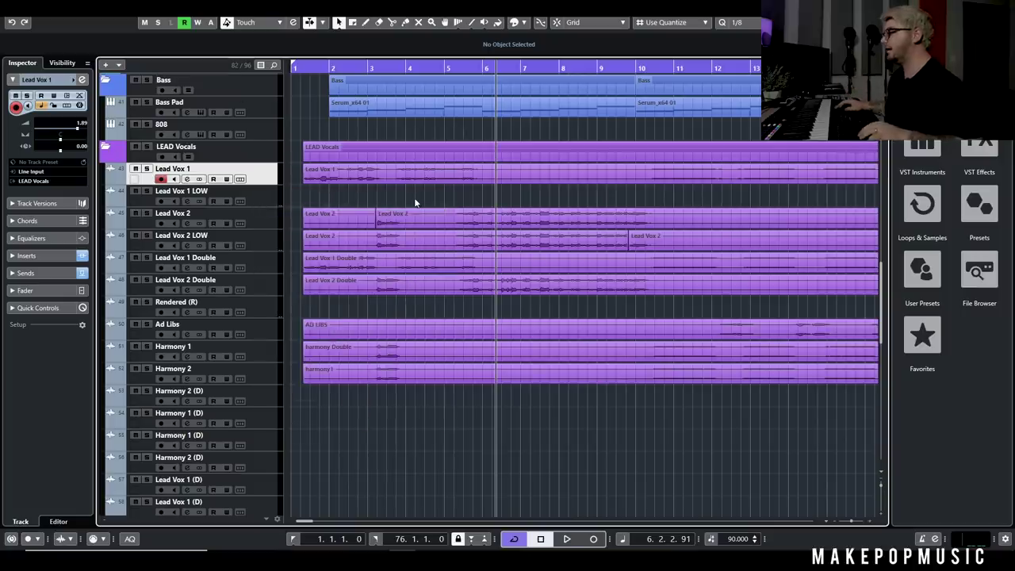
Delete all the audio events on the duplicated Lead Vox 1 track, leaving it empty
{"action": "key", "text": "g"}
{"action": "key", "text": "g"}
{"action": "key", "text": "g"}
{"action": "key", "text": "g"}
{"action": "key", "text": "g"}
{"action": "left_click_drag", "start_coordinate": [454, 196], "coordinate": [291, 202]}
{"action": "key", "text": "Delete"}
Move the playhead back to the song start and play the opening lead vocal line to locate the phrase to echo
{"action": "key", "text": "h"}
{"action": "key", "text": "h"}
{"action": "key", "text": "h"}
{"action": "key", "text": "h"}
{"action": "key", "text": "h"}
{"action": "key", "text": "h"}
{"action": "scroll", "coordinate": [299, 218], "scroll_direction": "left", "scroll_amount": 1}
{"action": "left_click_drag", "start_coordinate": [356, 67], "coordinate": [322, 83]}
{"action": "key", "text": "h"}
{"action": "key", "text": "h"}
{"action": "key", "text": "h"}
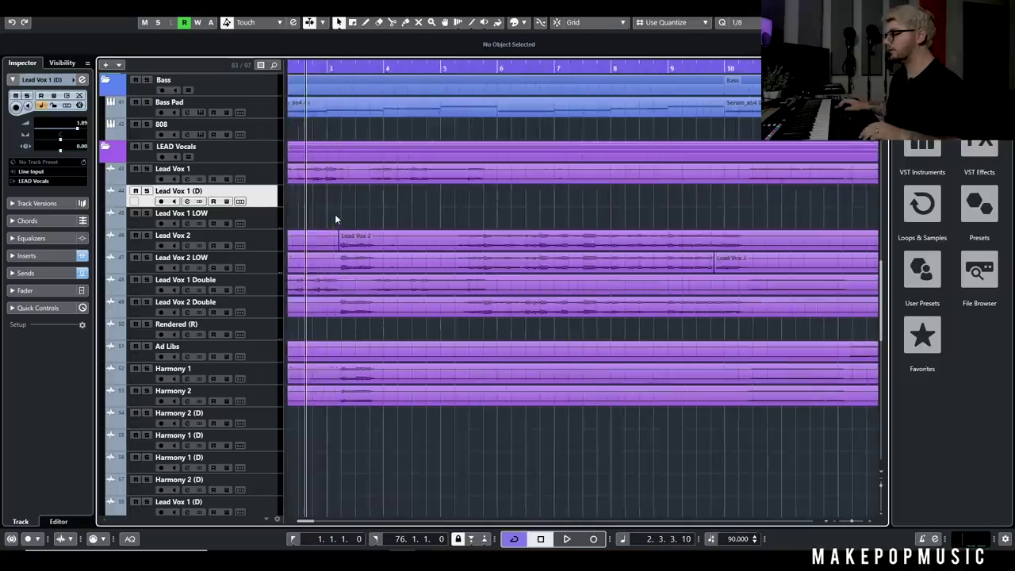
{"action": "left_click_drag", "start_coordinate": [321, 67], "coordinate": [306, 70]}
{"action": "key", "text": "space"}
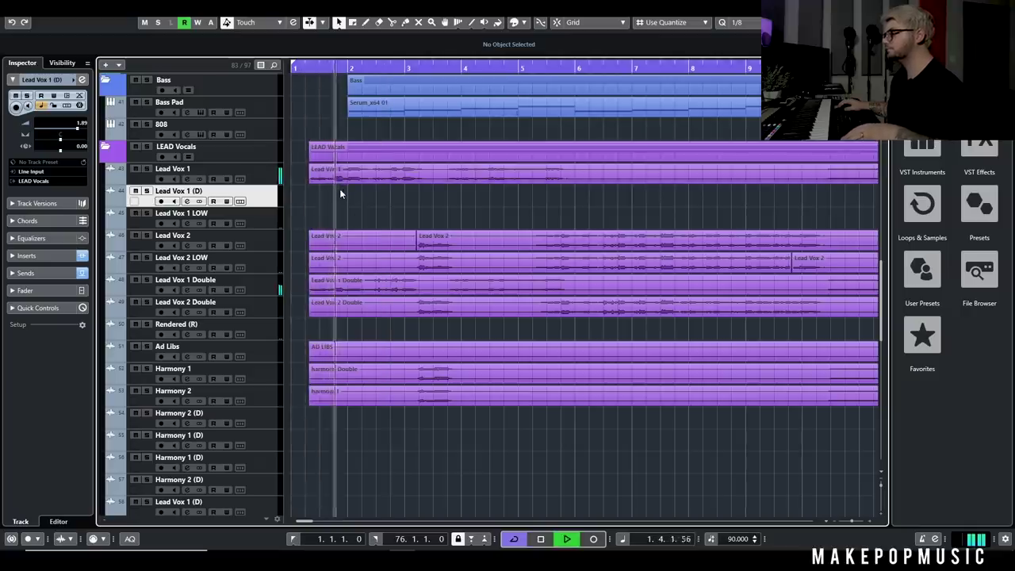
{"action": "key", "text": "space"}
Split the Lead Vox 1 phrase out between 1.3.4.116 and 2.2.2.83 and copy it onto the duplicate track below
{"action": "key", "text": "h"}
{"action": "key", "text": "h"}
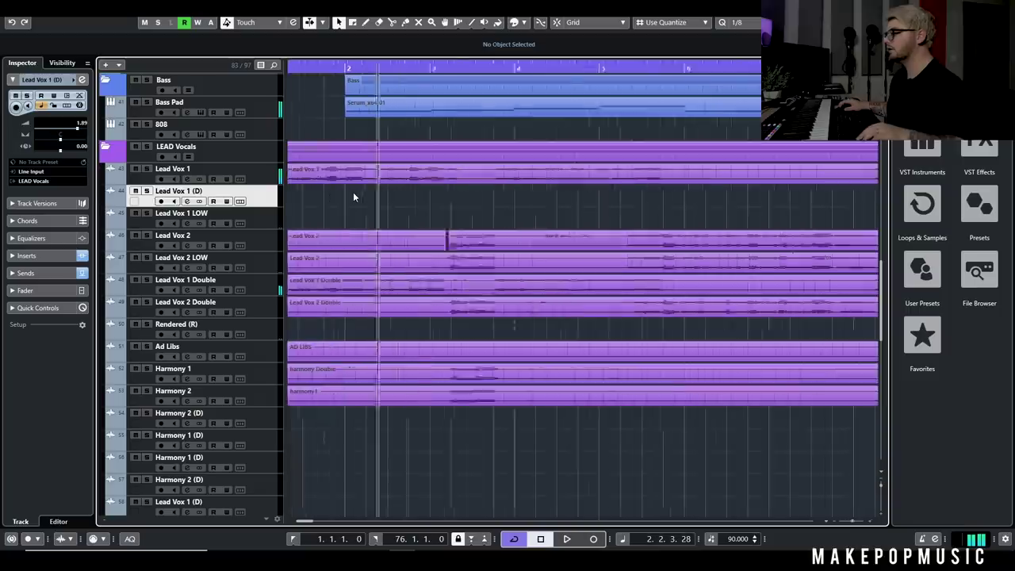
{"action": "key", "text": "3"}
{"action": "left_click", "coordinate": [403, 181]}
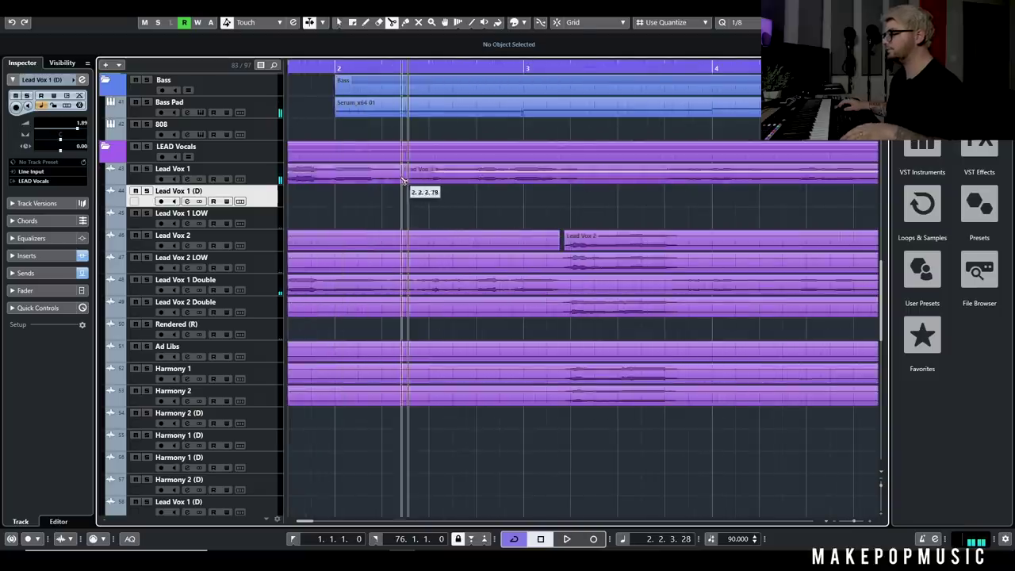
{"action": "scroll", "coordinate": [393, 183], "scroll_direction": "left", "scroll_amount": 3}
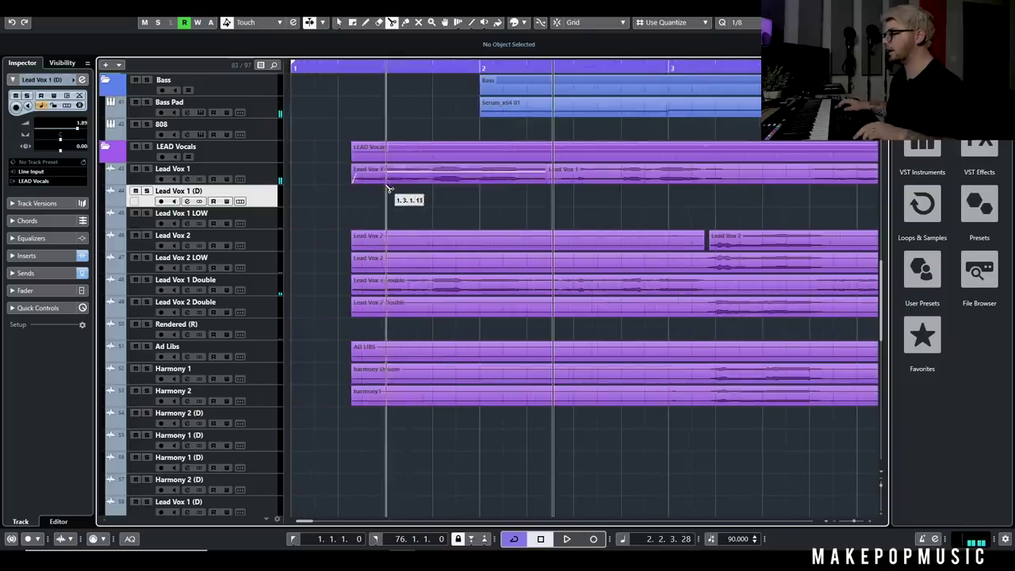
{"action": "left_click", "coordinate": [433, 178]}
{"action": "key", "text": "1"}
{"action": "left_click_drag", "start_coordinate": [450, 175], "coordinate": [451, 198]}
Place the playhead ahead of the copied phrase, solo the duplicate Lead Vox 1 track and open its channel settings
{"action": "left_click", "coordinate": [341, 71]}
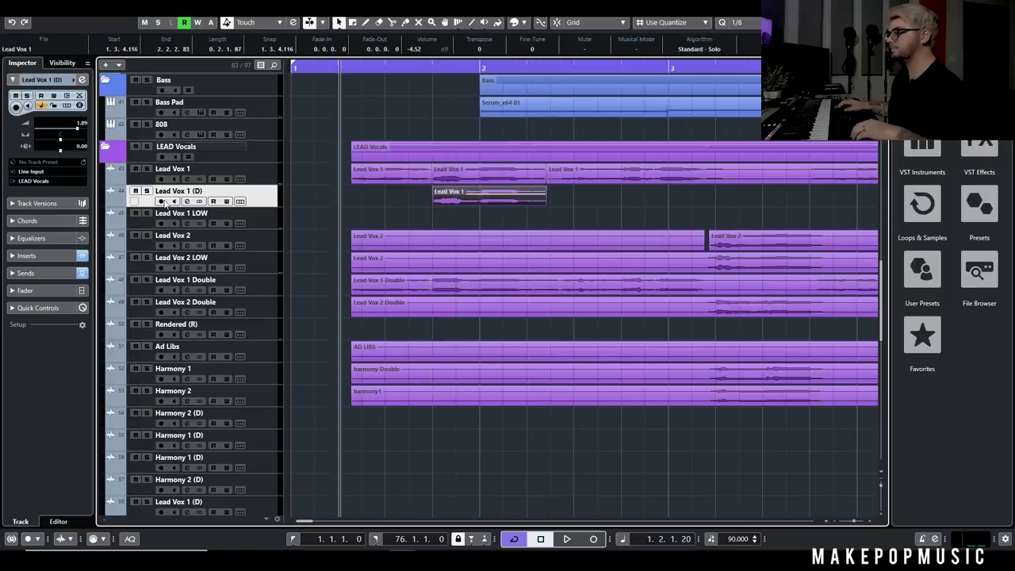
{"action": "left_click", "coordinate": [147, 192]}
{"action": "left_click", "coordinate": [187, 202]}
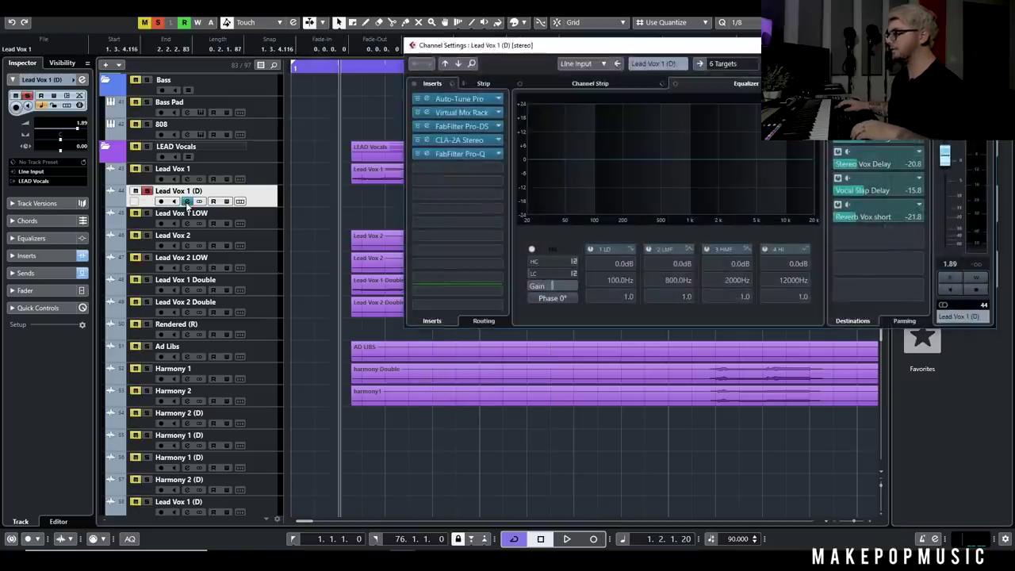
Add H-Delay Stereo to the insert slot after the Pro-Q and bypass the channel's sends
{"action": "left_click", "coordinate": [466, 168]}
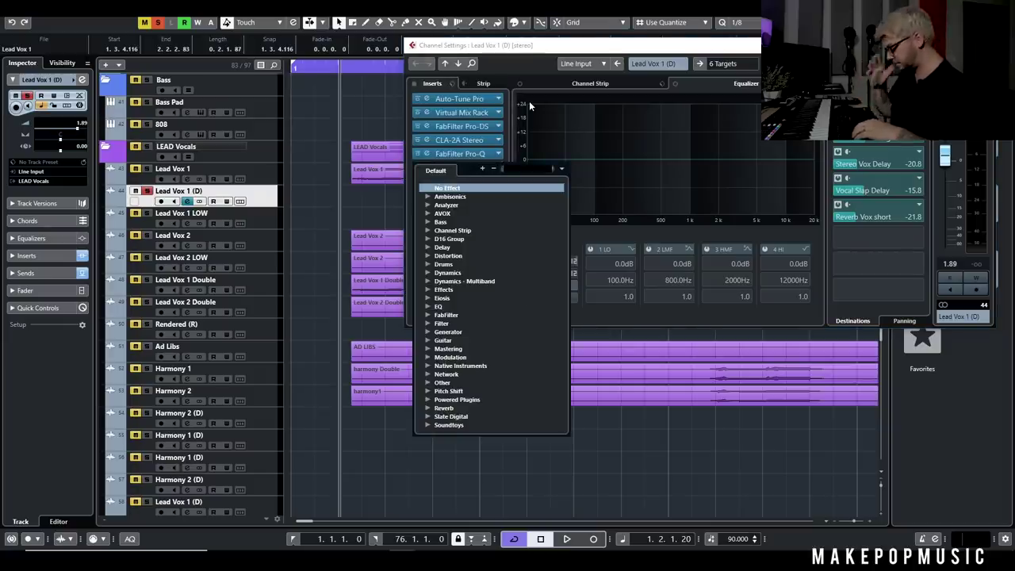
{"action": "type", "text": "verb"}
{"action": "key", "text": "BackSpace"}
{"action": "key", "text": "BackSpace"}
{"action": "key", "text": "BackSpace"}
{"action": "key", "text": "BackSpace"}
{"action": "type", "text": "h-delay"}
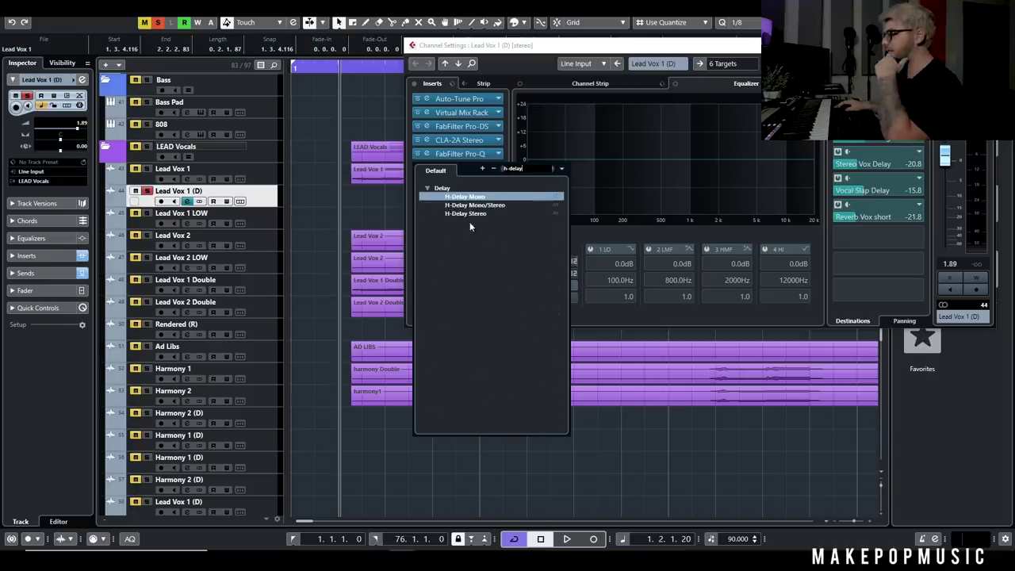
{"action": "left_click", "coordinate": [469, 215]}
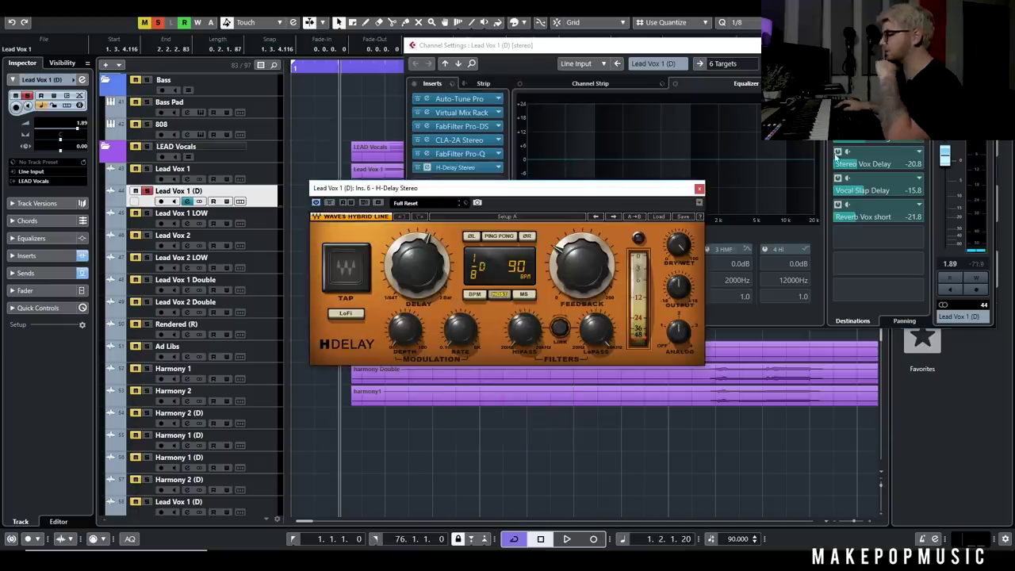
{"action": "left_click", "coordinate": [837, 147]}
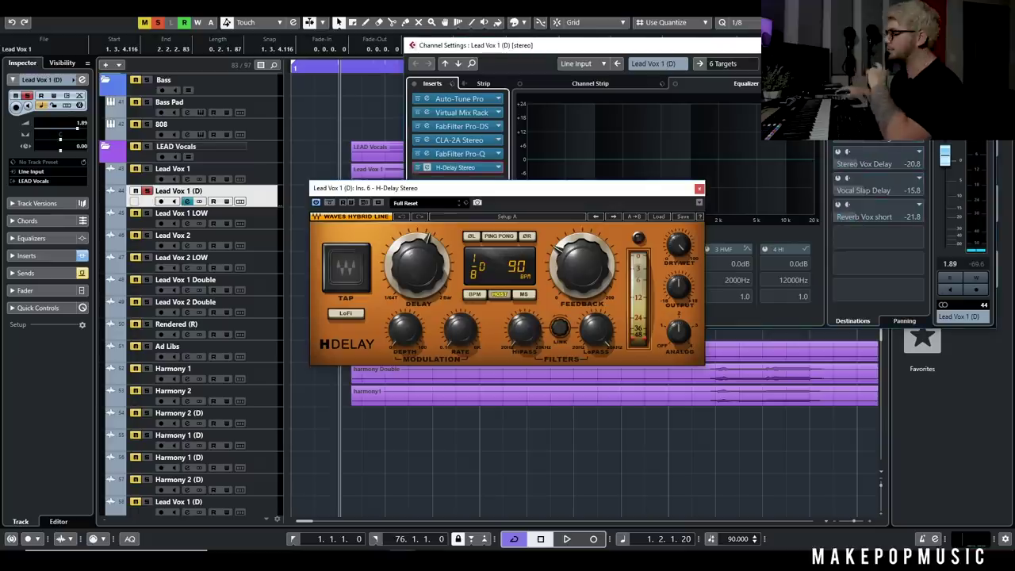
Set the H-Delay time to 1/4 note, lower its low-pass filter and raise its high-pass filter
{"action": "left_click_drag", "start_coordinate": [404, 284], "coordinate": [405, 269]}
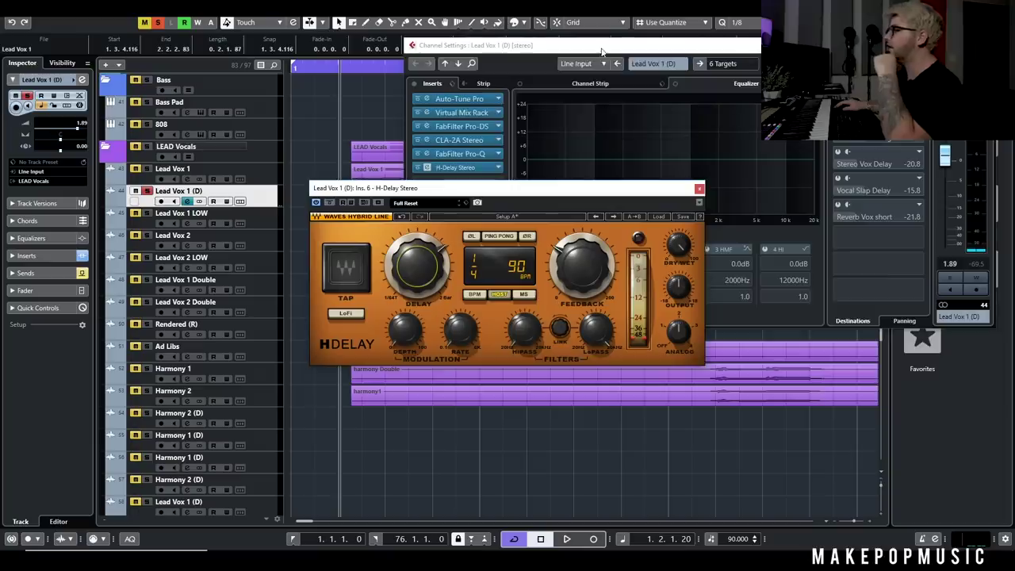
{"action": "left_click_drag", "start_coordinate": [603, 48], "coordinate": [710, 216]}
{"action": "left_click_drag", "start_coordinate": [436, 194], "coordinate": [430, 101]}
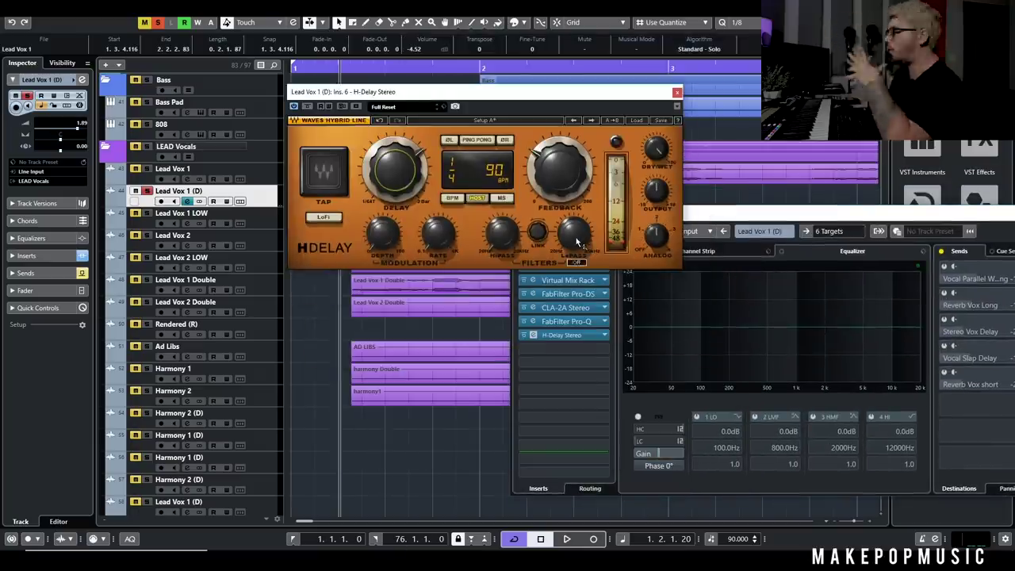
{"action": "left_click_drag", "start_coordinate": [581, 238], "coordinate": [580, 263]}
{"action": "left_click_drag", "start_coordinate": [499, 242], "coordinate": [500, 217]}
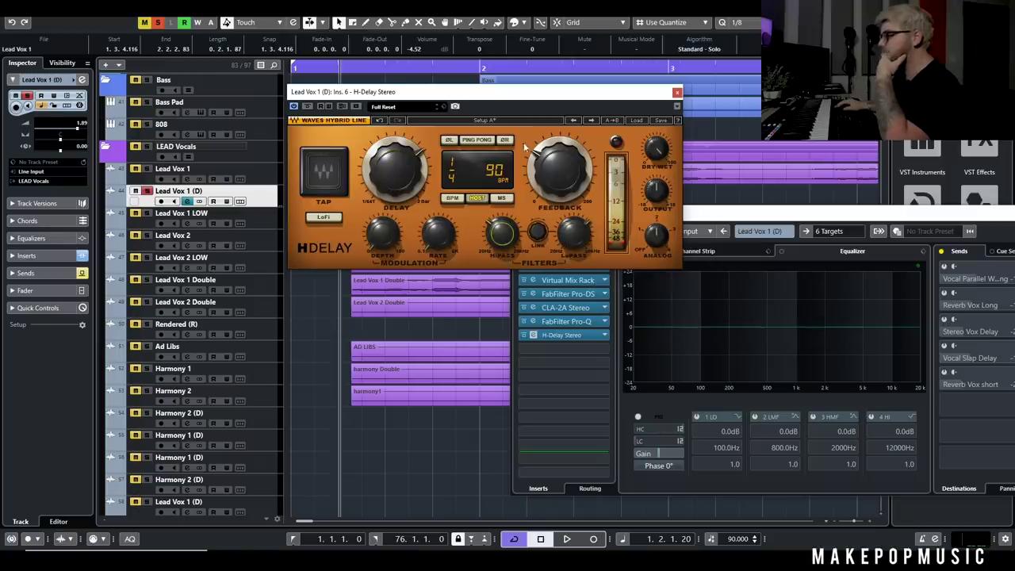
{"action": "left_click", "coordinate": [677, 94]}
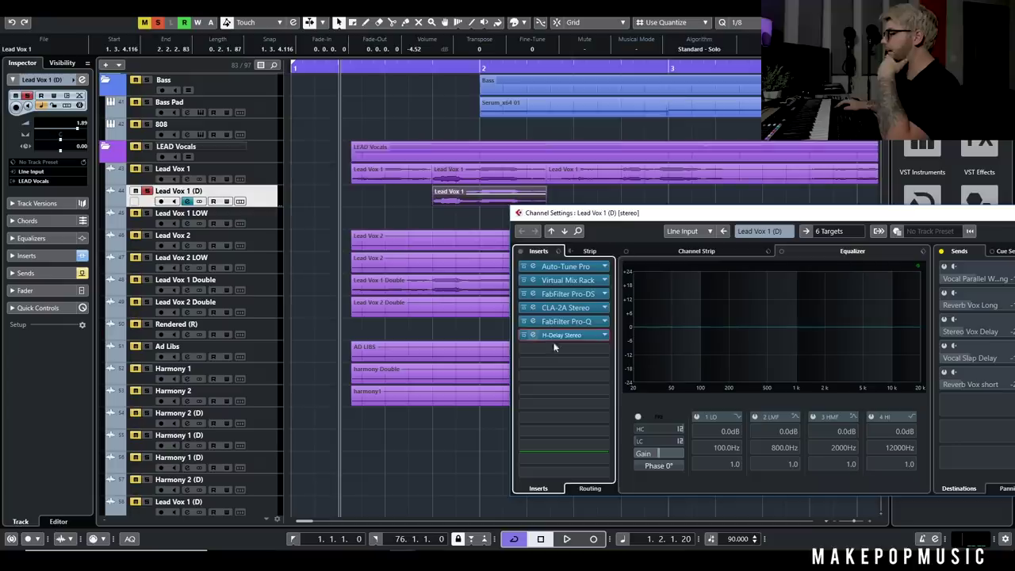
{"action": "left_click", "coordinate": [533, 335]}
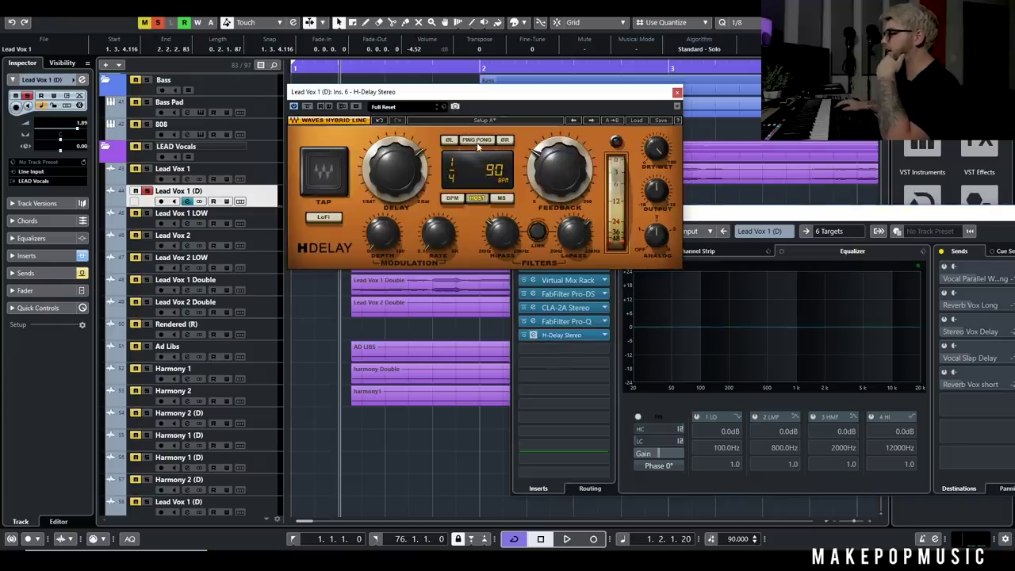
{"action": "left_click", "coordinate": [676, 92]}
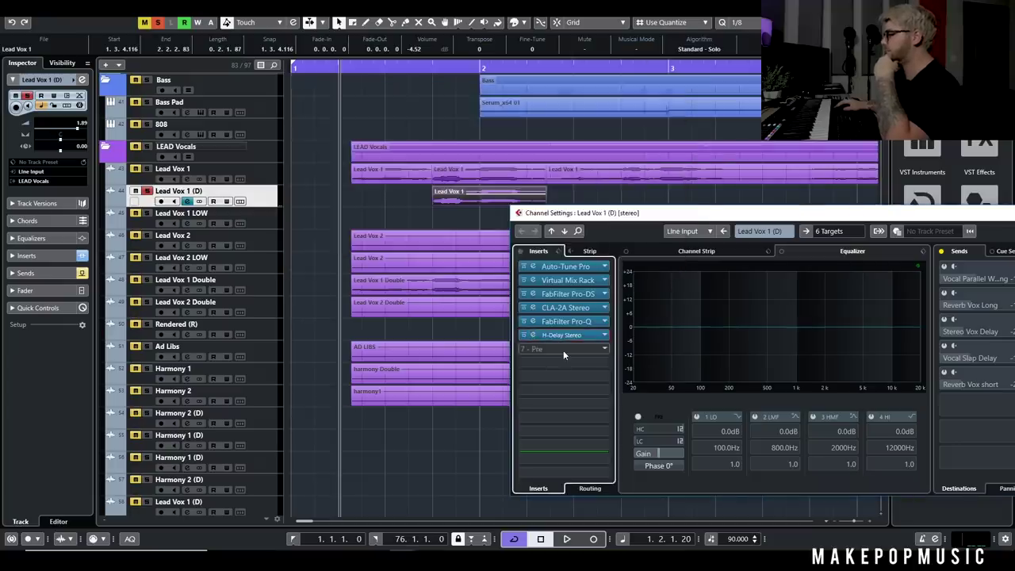
Add VerbSuite Classics after the H-Delay, set its decay to 2.35 s and lower its dry/wet mix
{"action": "left_click", "coordinate": [563, 349]}
{"action": "type", "text": "verbsuite"}
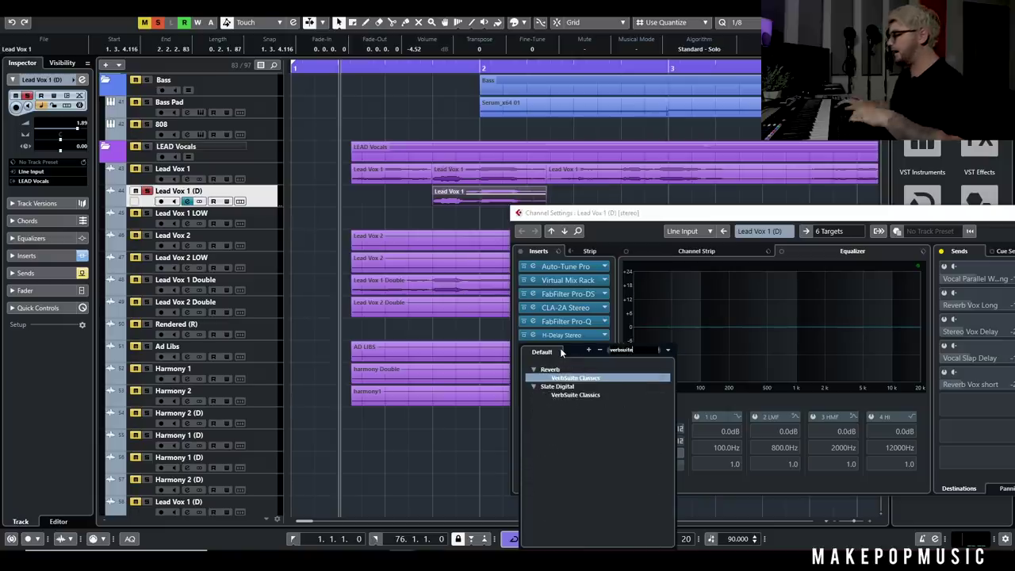
{"action": "left_click", "coordinate": [586, 379]}
{"action": "left_click_drag", "start_coordinate": [476, 345], "coordinate": [478, 329]}
{"action": "left_click_drag", "start_coordinate": [728, 337], "coordinate": [732, 369]}
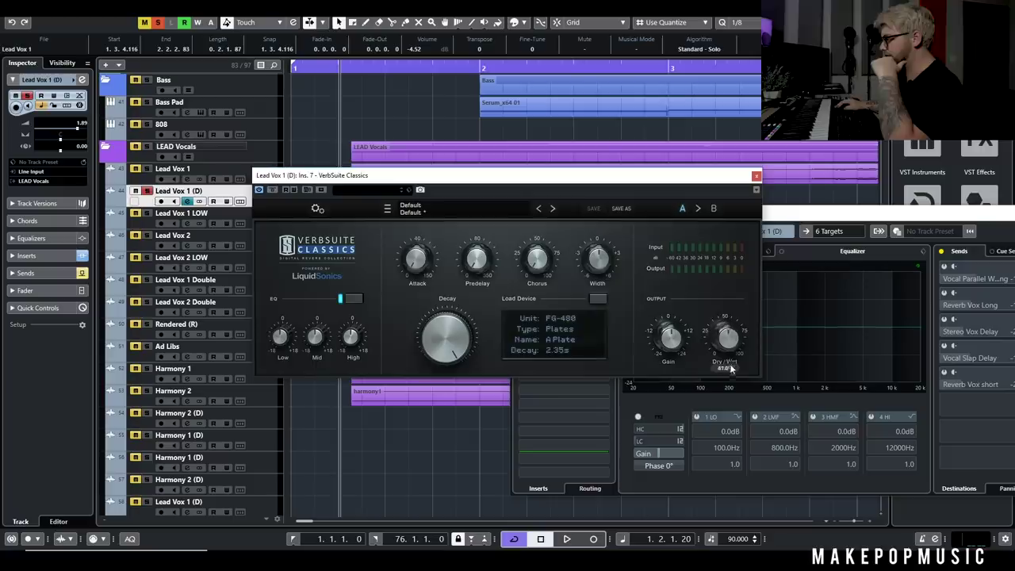
{"action": "left_click", "coordinate": [756, 175]}
Add a second FabFilter Pro-Q after the reverb with a high cut around 1.5 kHz and a low cut at about 379 Hz
{"action": "left_click", "coordinate": [546, 363]}
{"action": "type", "text": "pro"}
{"action": "double_click", "coordinate": [566, 434]}
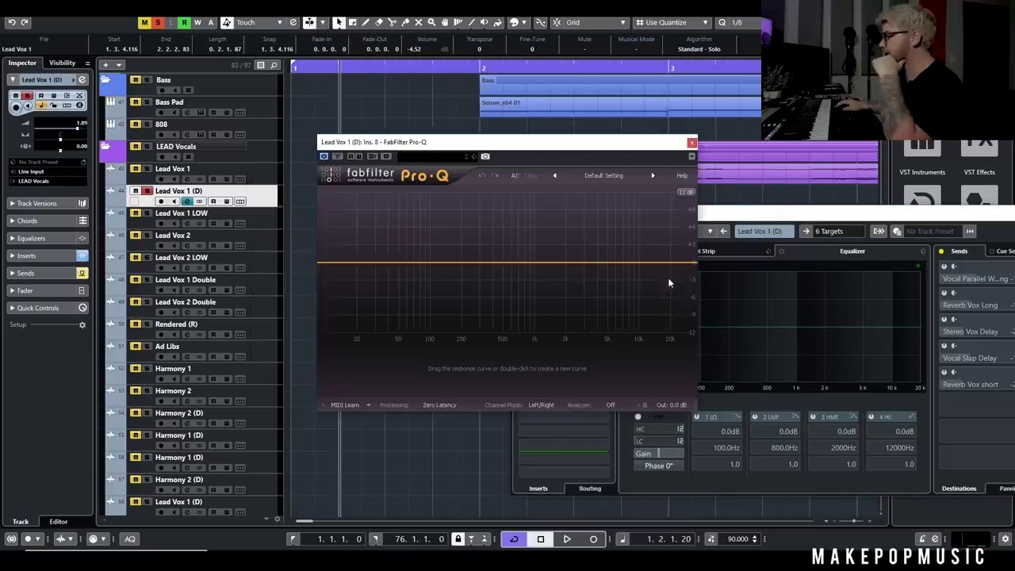
{"action": "double_click", "coordinate": [688, 286]}
{"action": "left_click_drag", "start_coordinate": [688, 286], "coordinate": [552, 247]}
{"action": "double_click", "coordinate": [320, 282]}
{"action": "left_click_drag", "start_coordinate": [319, 285], "coordinate": [490, 256]}
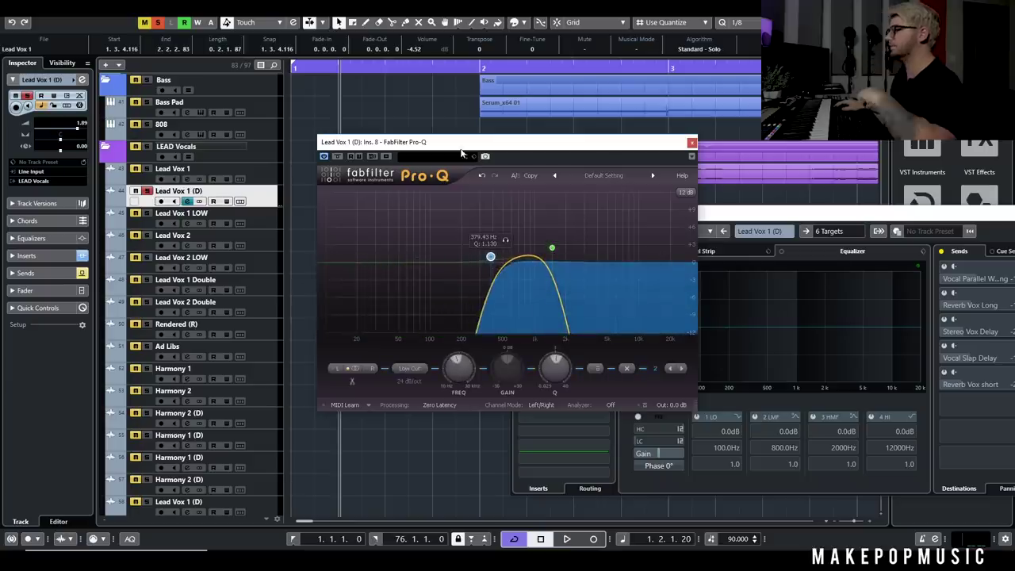
Play the processed phrase, restart from the song start with the LEAD Vocals folder soloed, and reselect the duplicate track
{"action": "left_click", "coordinate": [406, 70]}
{"action": "key", "text": "space"}
{"action": "left_click_drag", "start_coordinate": [457, 141], "coordinate": [635, 229]}
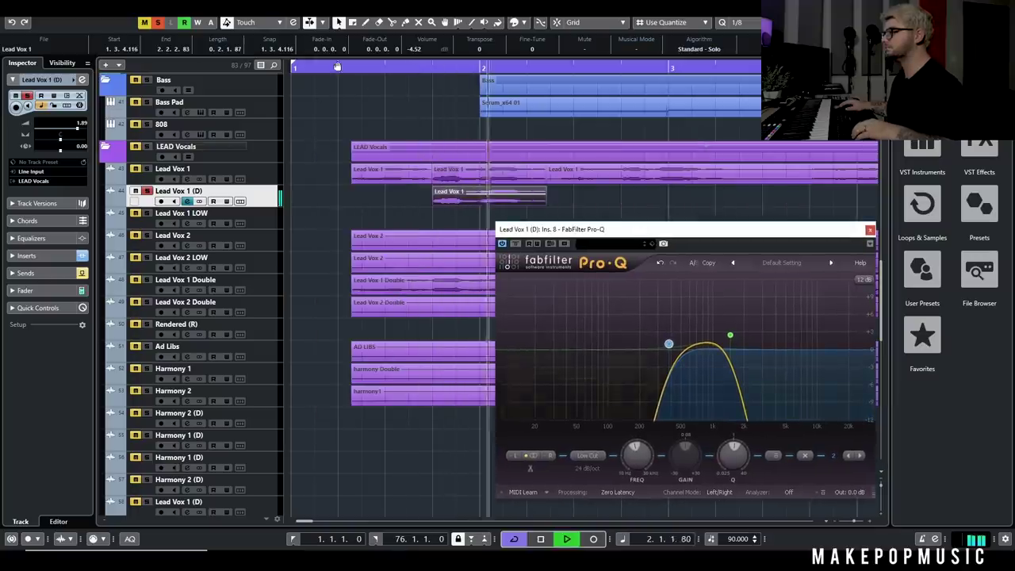
{"action": "left_click", "coordinate": [293, 68]}
{"action": "left_click", "coordinate": [148, 147]}
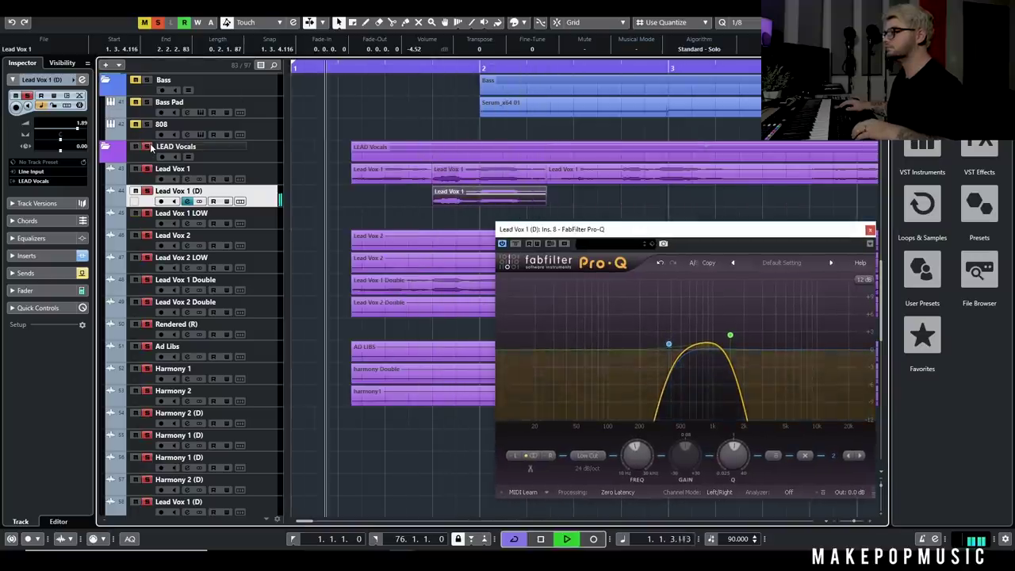
{"action": "key", "text": "Up"}
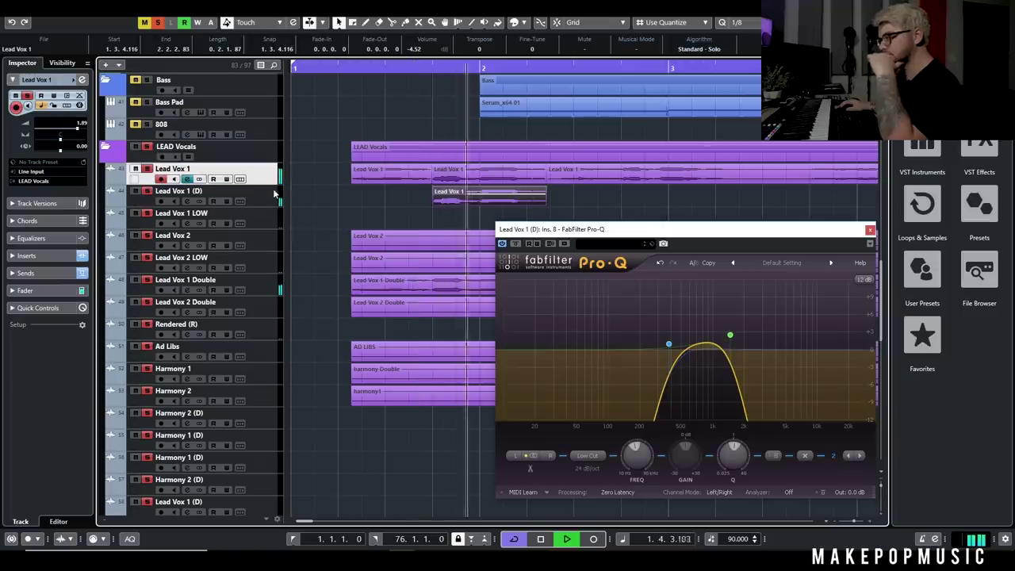
{"action": "left_click", "coordinate": [274, 193]}
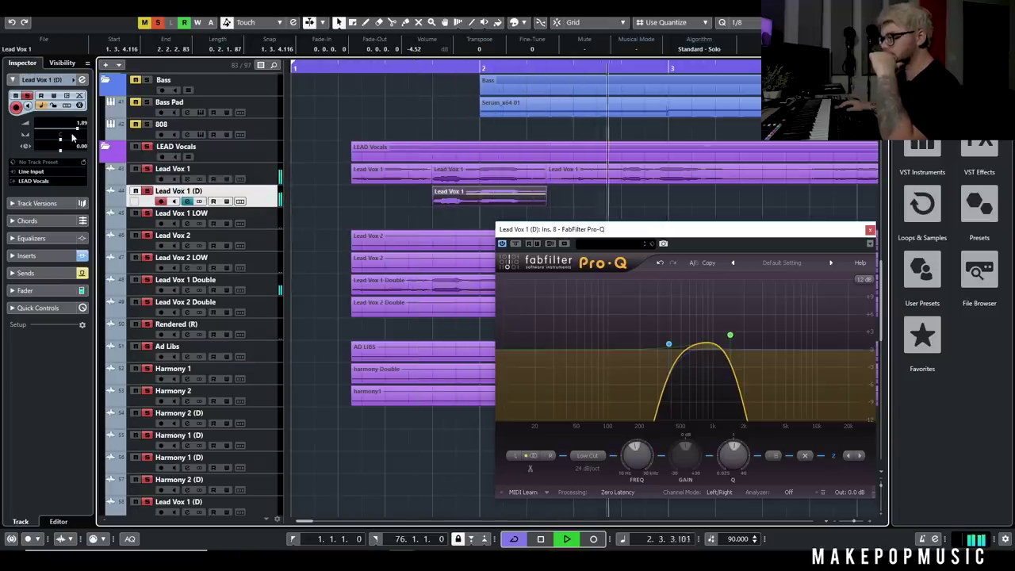
Lower the duplicate track's volume to -5.86, add a short fade-in to its event and replay from the song start
{"action": "key", "text": "space"}
{"action": "left_click_drag", "start_coordinate": [435, 191], "coordinate": [439, 191]}
{"action": "left_click_drag", "start_coordinate": [338, 69], "coordinate": [292, 68]}
{"action": "key", "text": "space"}
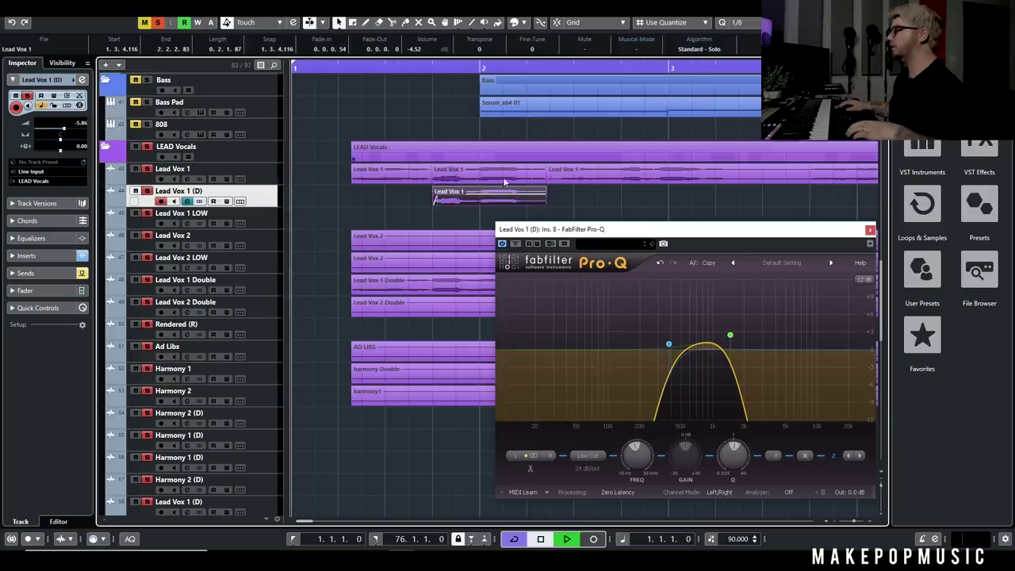
Open Auto-Tune Pro from the duplicate track's inserts and turn on its Formant option, keeping the arrangement visible beside it
{"action": "left_click", "coordinate": [870, 229]}
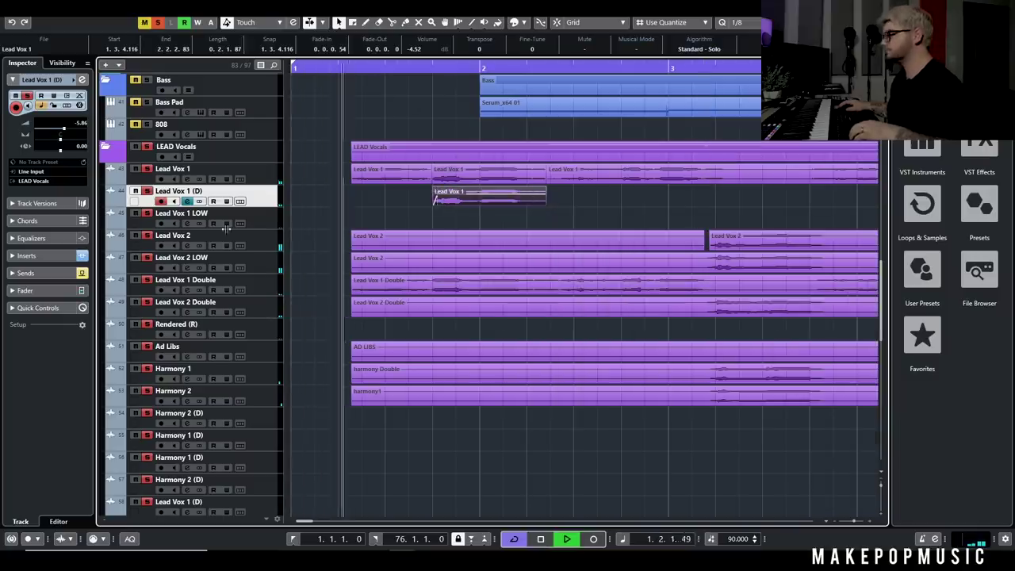
{"action": "left_click", "coordinate": [188, 201]}
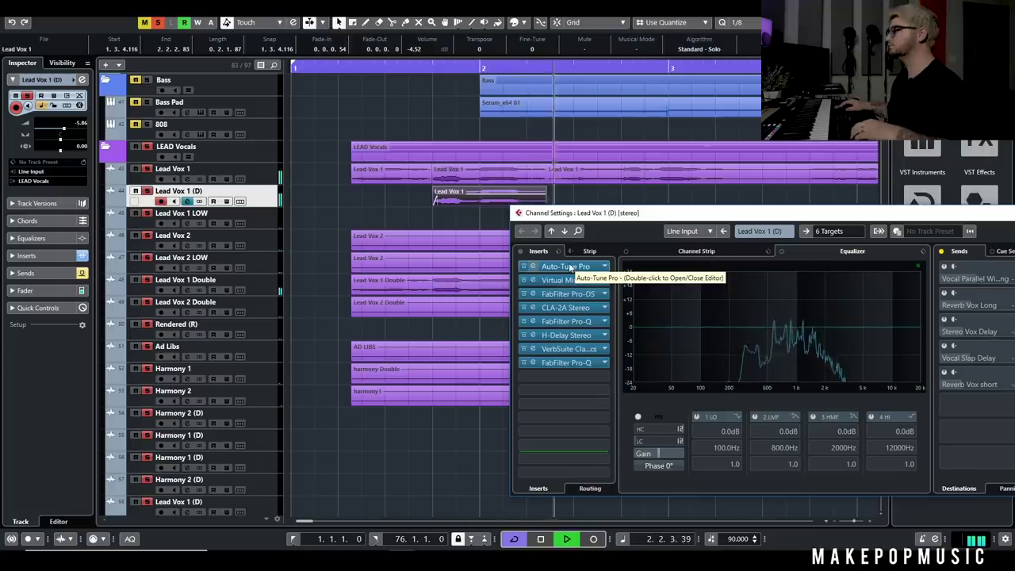
{"action": "left_click", "coordinate": [569, 266]}
{"action": "key", "text": "space"}
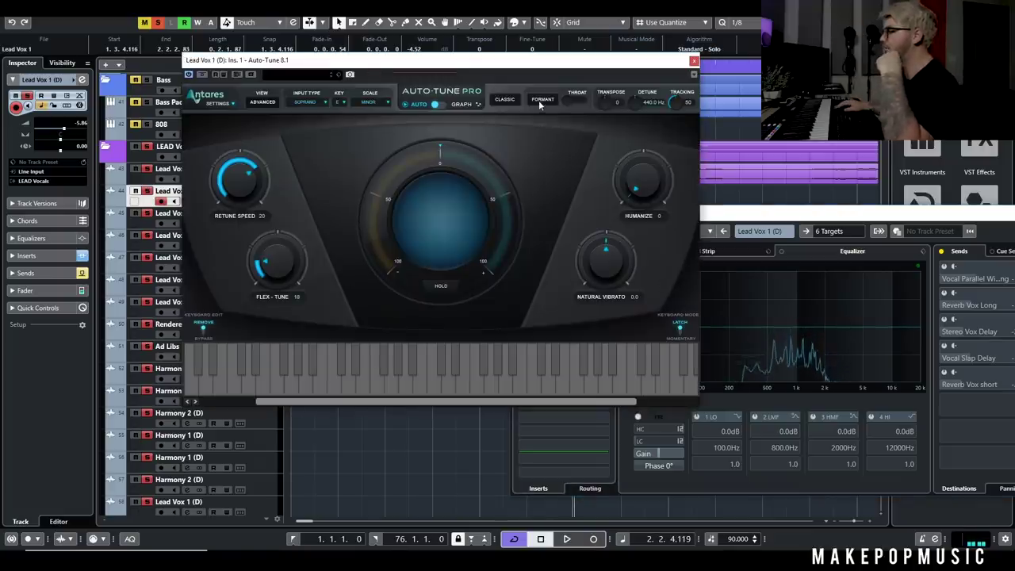
{"action": "left_click", "coordinate": [540, 104]}
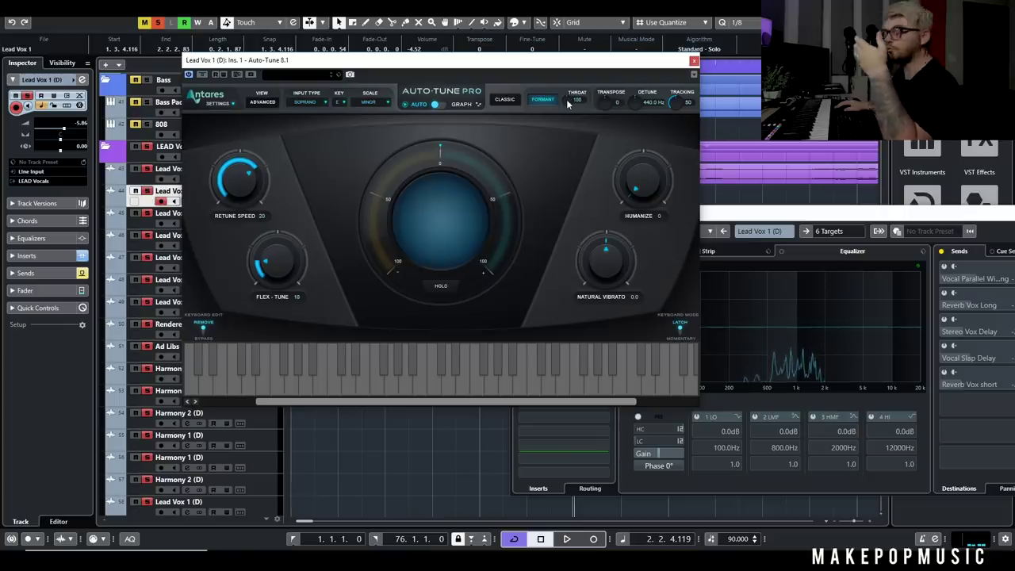
{"action": "left_click_drag", "start_coordinate": [444, 59], "coordinate": [763, 165]}
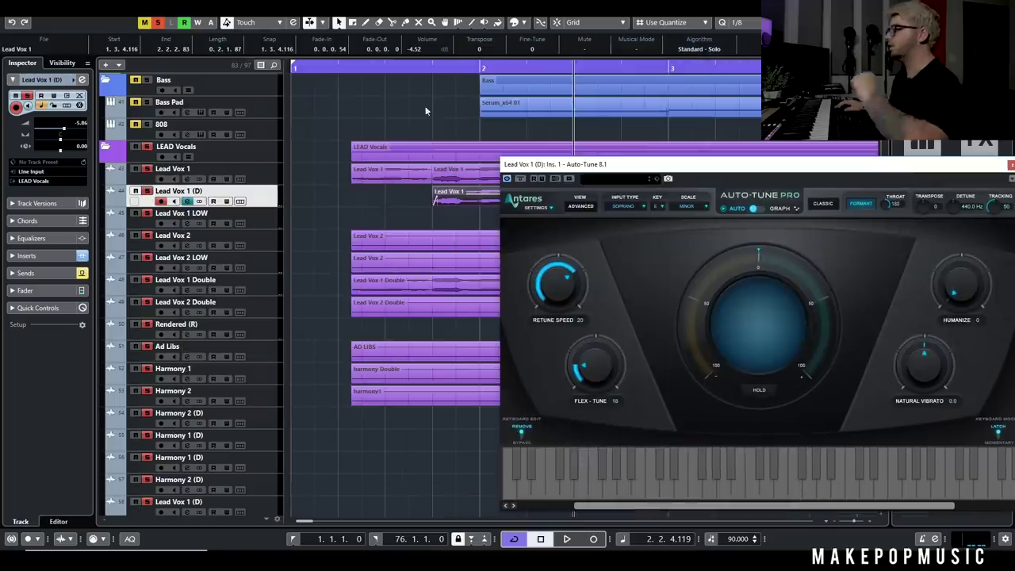
Audition the duplicated phrase with Auto-Tune's throat at 180, and again with the throat set to 50
{"action": "left_click", "coordinate": [399, 73]}
{"action": "key", "text": "space"}
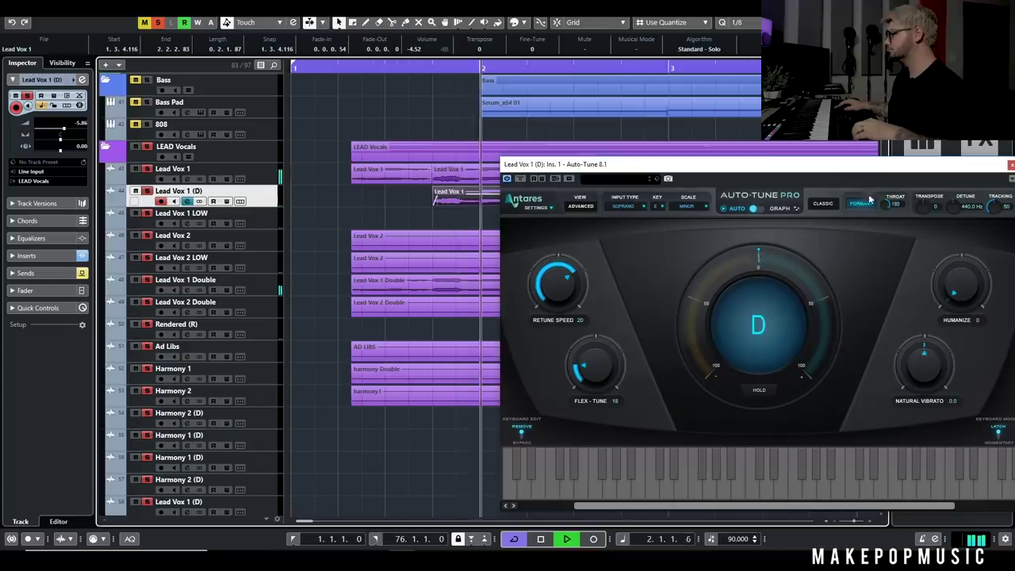
{"action": "key", "text": "space"}
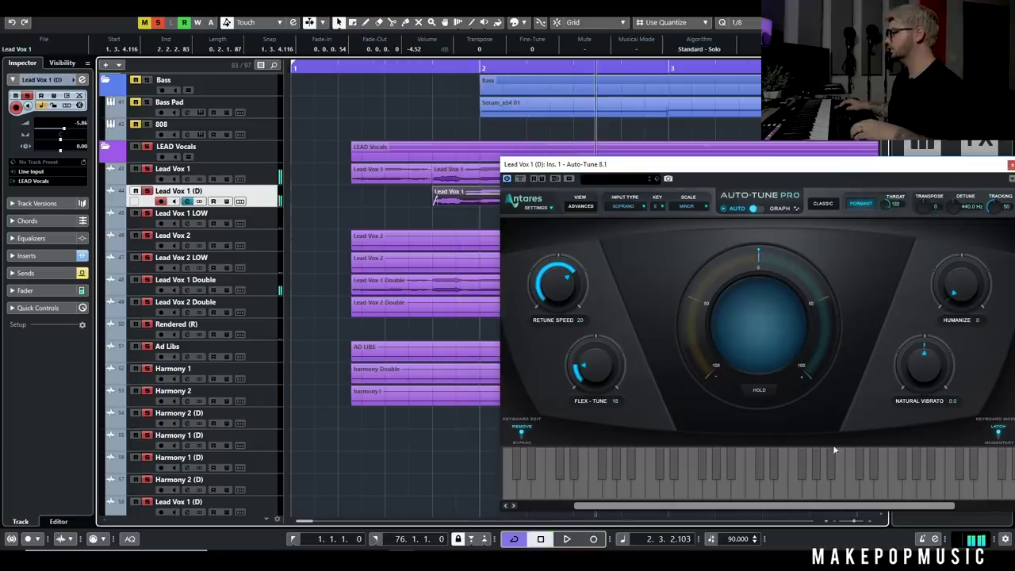
{"action": "left_click", "coordinate": [404, 72]}
{"action": "key", "text": "space"}
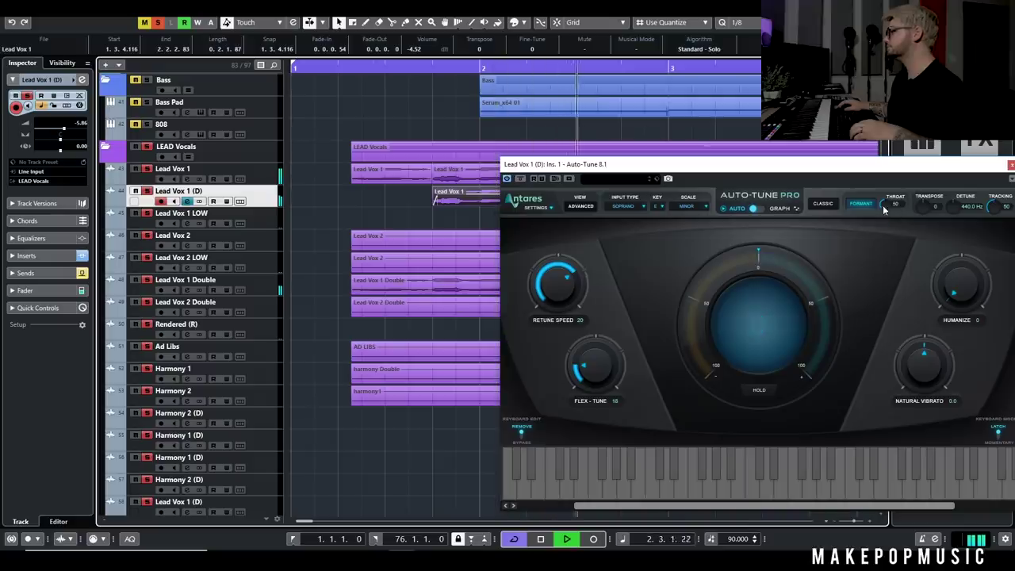
{"action": "key", "text": "space"}
Turn off Auto-Tune's Formant option, set Transpose to -12 and play the phrase from bar 1
{"action": "double_click", "coordinate": [884, 205]}
{"action": "left_click", "coordinate": [873, 206]}
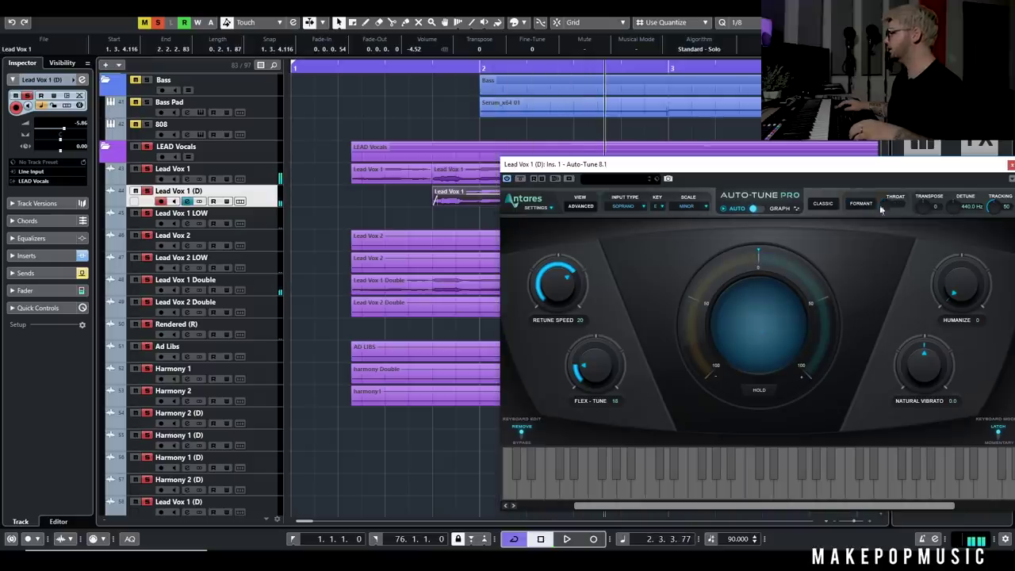
{"action": "left_click", "coordinate": [351, 78]}
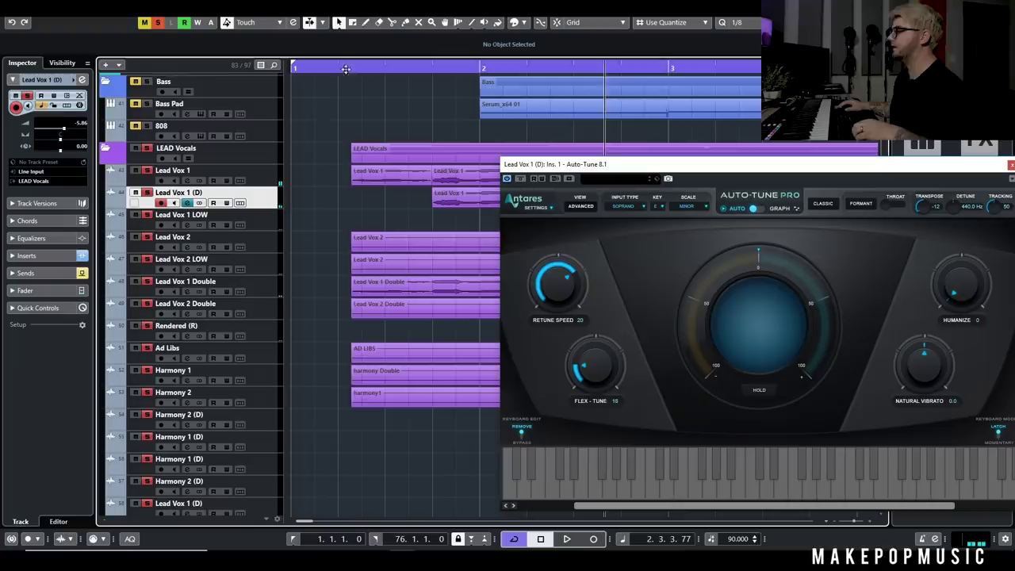
{"action": "left_click", "coordinate": [346, 68]}
{"action": "key", "text": "space"}
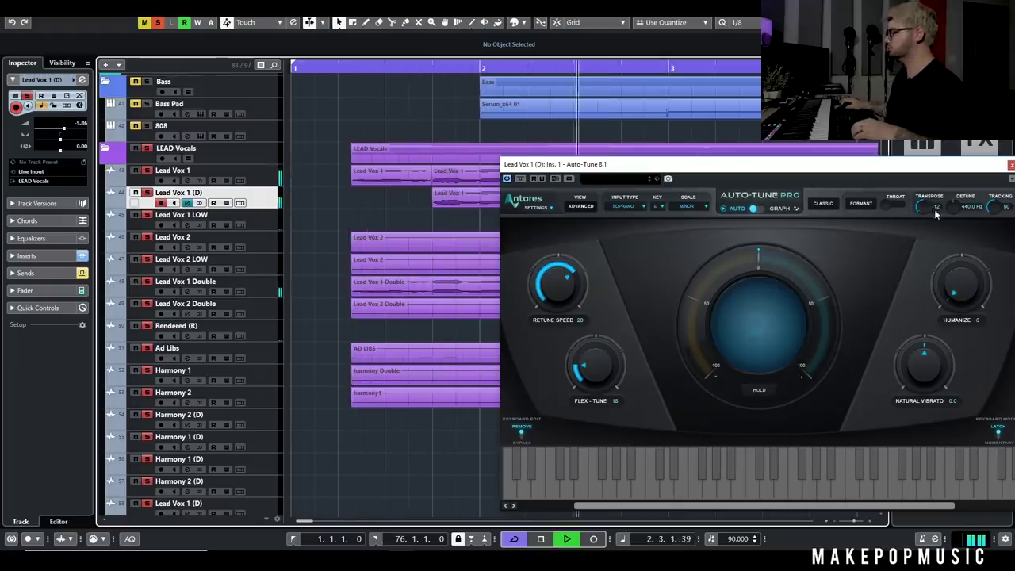
{"action": "key", "text": "space"}
Set Auto-Tune's Transpose to 12, replay the phrase and close the plug-in
{"action": "left_click_drag", "start_coordinate": [926, 209], "coordinate": [926, 135]}
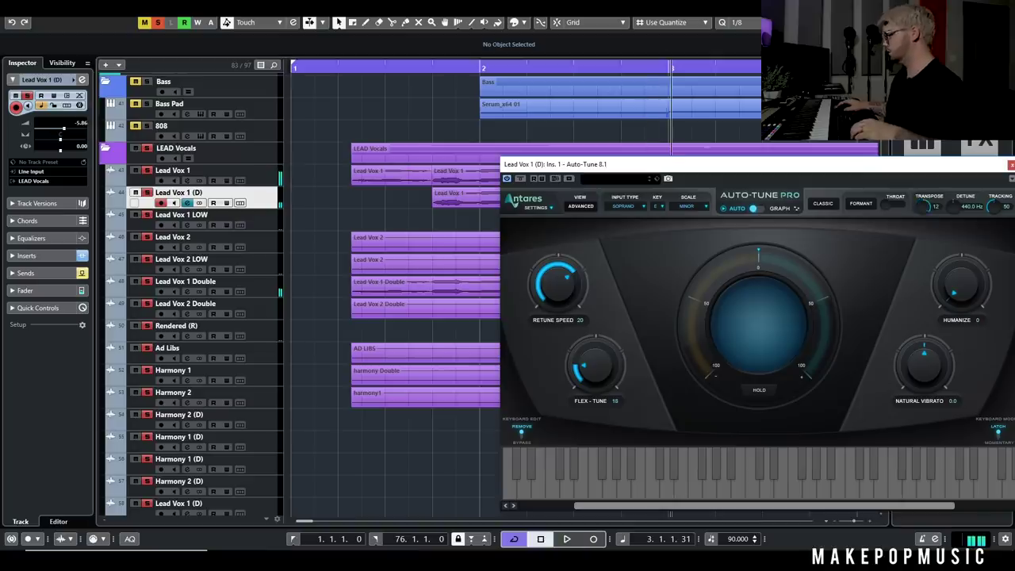
{"action": "left_click", "coordinate": [365, 69]}
{"action": "key", "text": "space"}
{"action": "left_click_drag", "start_coordinate": [680, 168], "coordinate": [463, 165]}
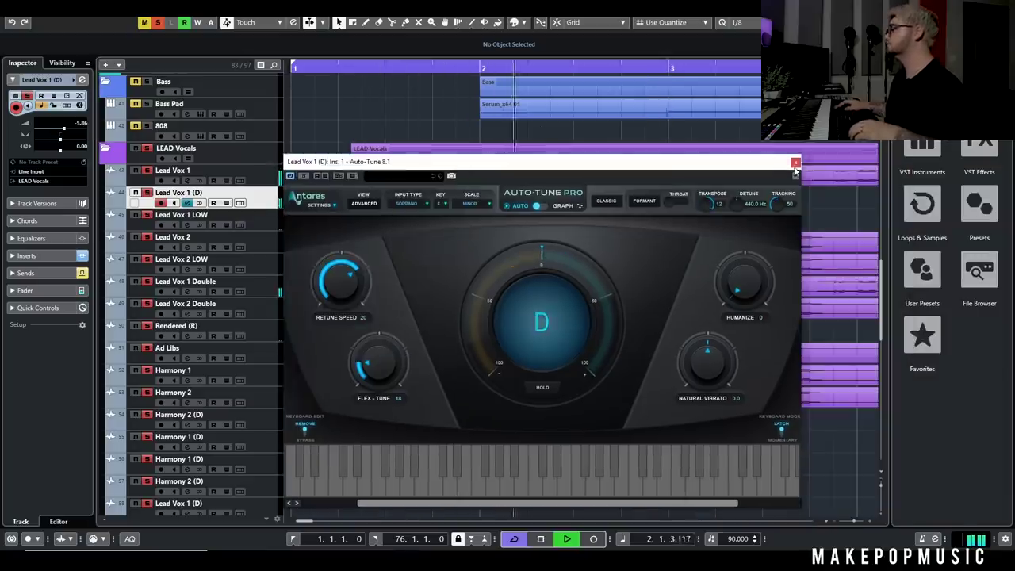
{"action": "left_click", "coordinate": [795, 162]}
Solo only the Lead Vox 1 (D) track and play its phrase from just before it starts
{"action": "left_click", "coordinate": [146, 171]}
{"action": "left_click", "coordinate": [148, 193]}
{"action": "left_click", "coordinate": [408, 64]}
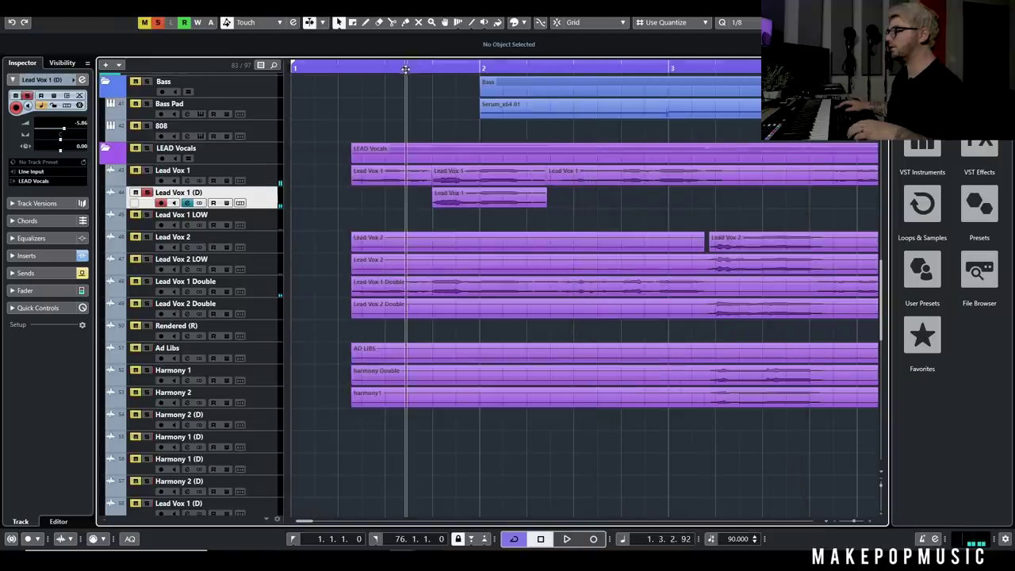
{"action": "key", "text": "space"}
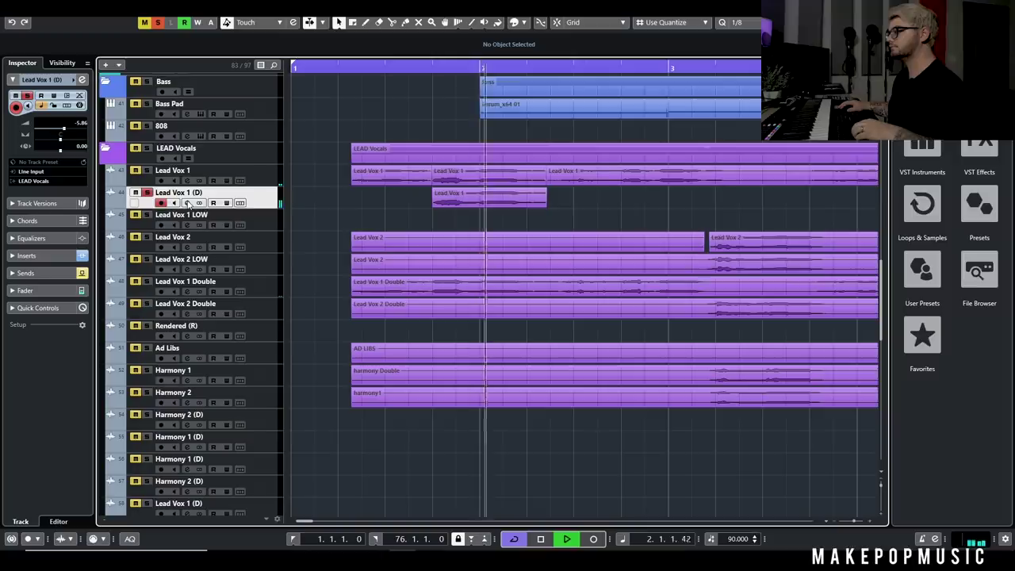
Add a Bitcrusher to the next free insert slot of the Lead Vox 1 (D) track, after the last FabFilter Pro-Q
{"action": "left_click", "coordinate": [188, 203]}
{"action": "left_click", "coordinate": [572, 375]}
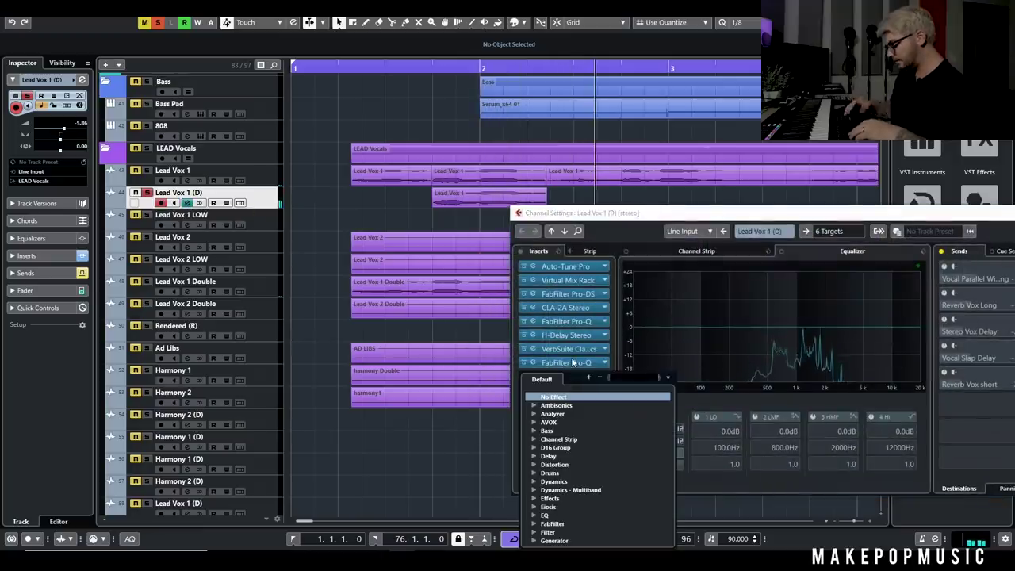
{"action": "type", "text": "bitcrus"}
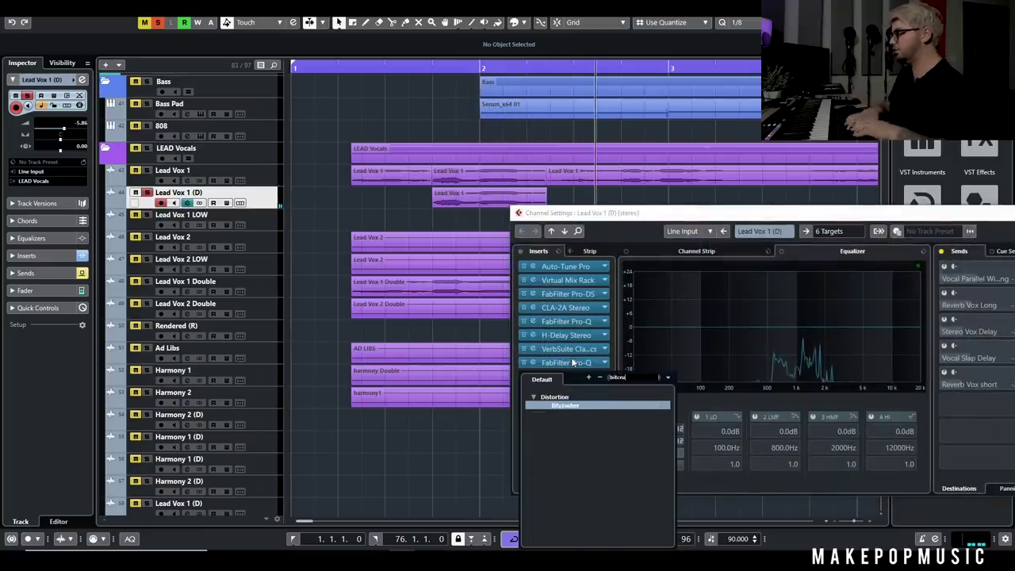
{"action": "left_click", "coordinate": [573, 405]}
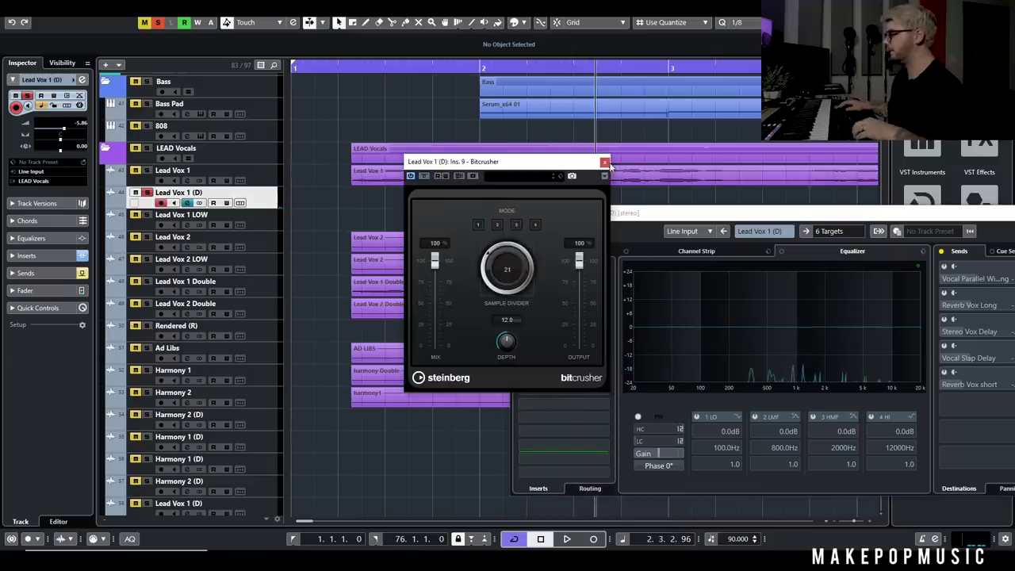
{"action": "left_click", "coordinate": [587, 375]}
Add Soundtoys MicroShift after the Bitcrusher, raise its Focus, select style II and close the plug-in
{"action": "left_click", "coordinate": [587, 378]}
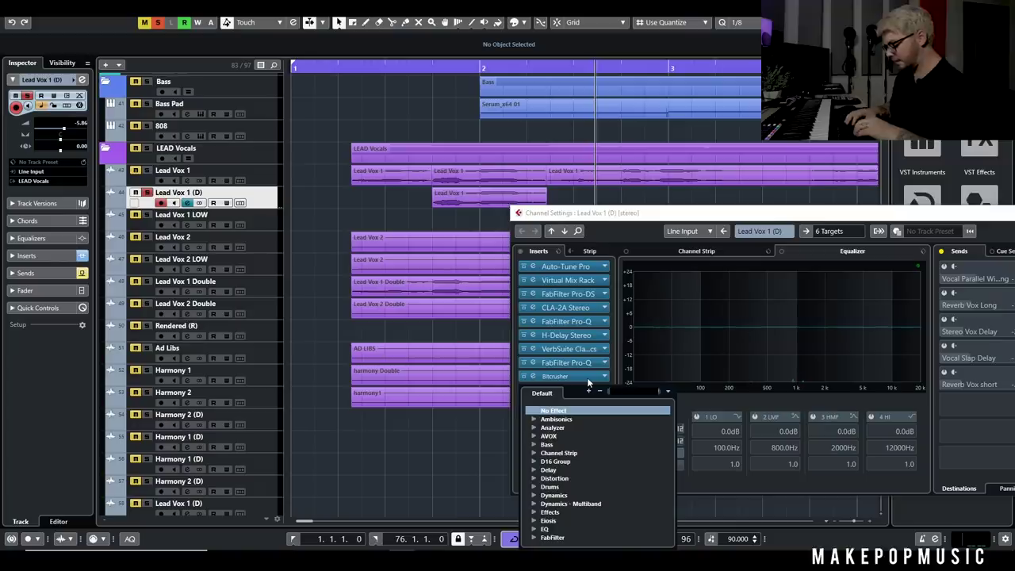
{"action": "type", "text": "micro"}
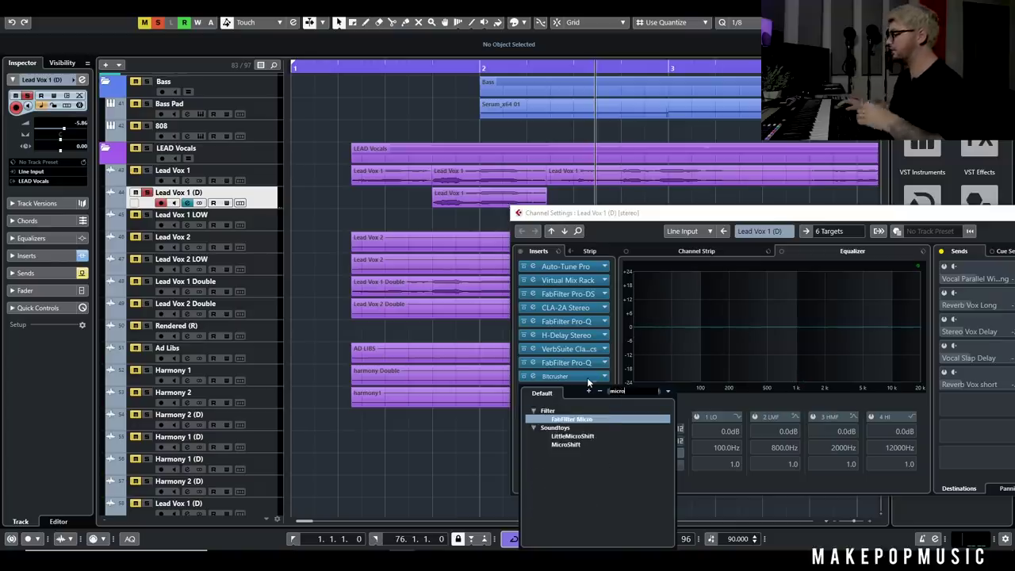
{"action": "left_click", "coordinate": [589, 445]}
{"action": "left_click_drag", "start_coordinate": [431, 273], "coordinate": [434, 250]}
{"action": "left_click", "coordinate": [509, 303]}
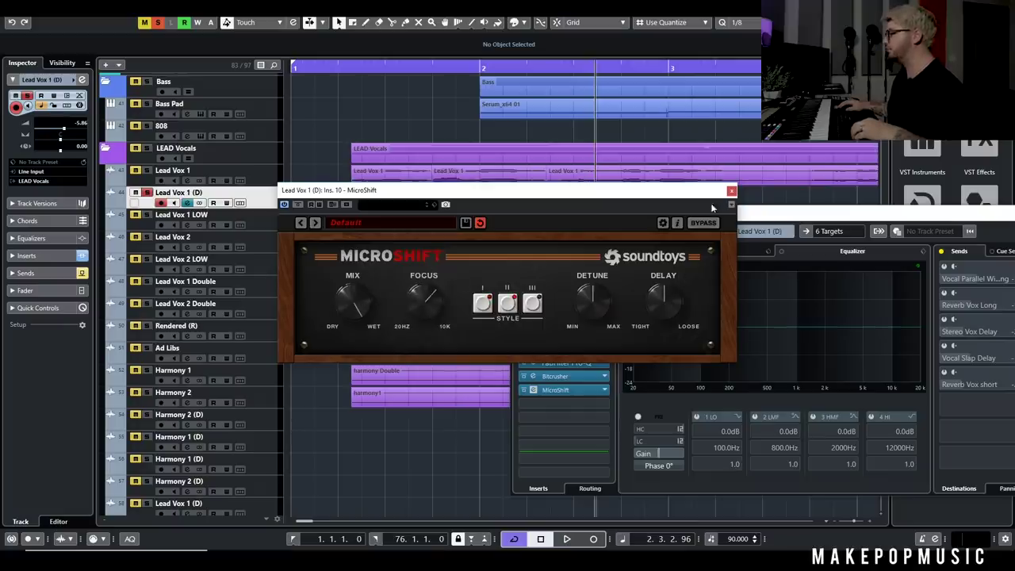
{"action": "left_click", "coordinate": [731, 191]}
Move Bitcrusher and MicroShift ahead of H-Delay in the insert chain and play the phrase
{"action": "left_click_drag", "start_coordinate": [593, 376], "coordinate": [586, 338]}
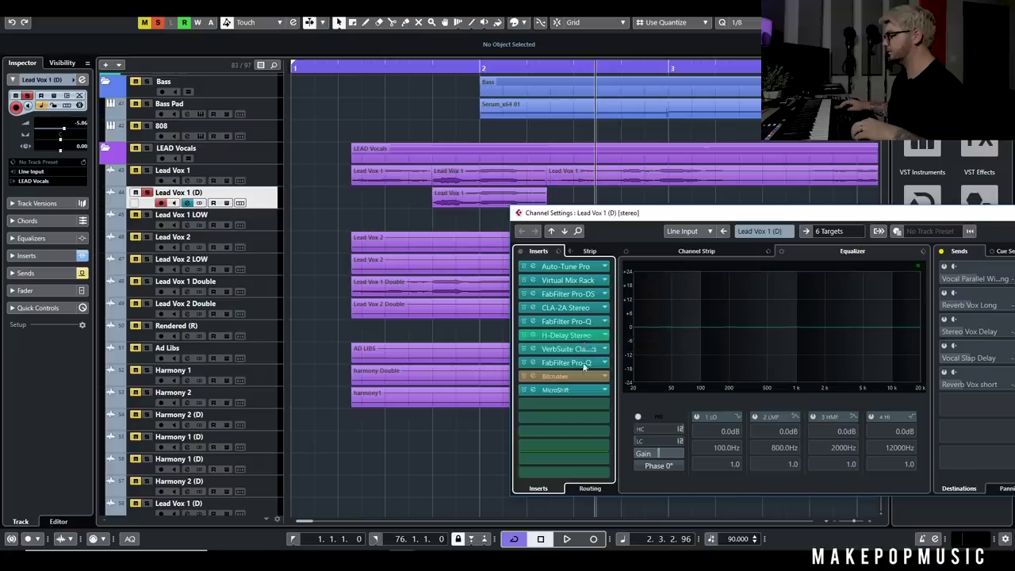
{"action": "left_click_drag", "start_coordinate": [582, 389], "coordinate": [581, 348]}
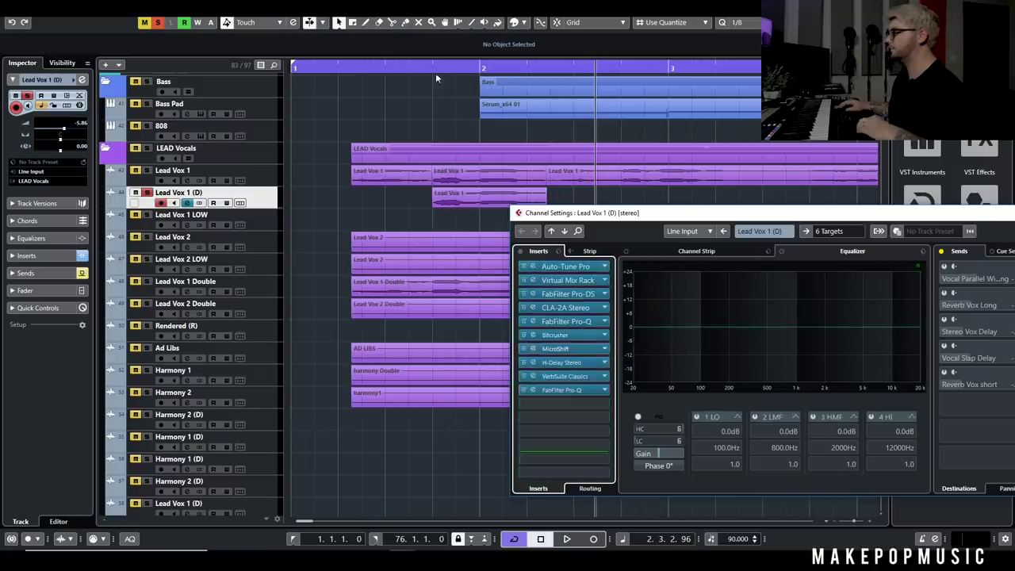
{"action": "left_click_drag", "start_coordinate": [414, 69], "coordinate": [354, 78]}
{"action": "key", "text": "space"}
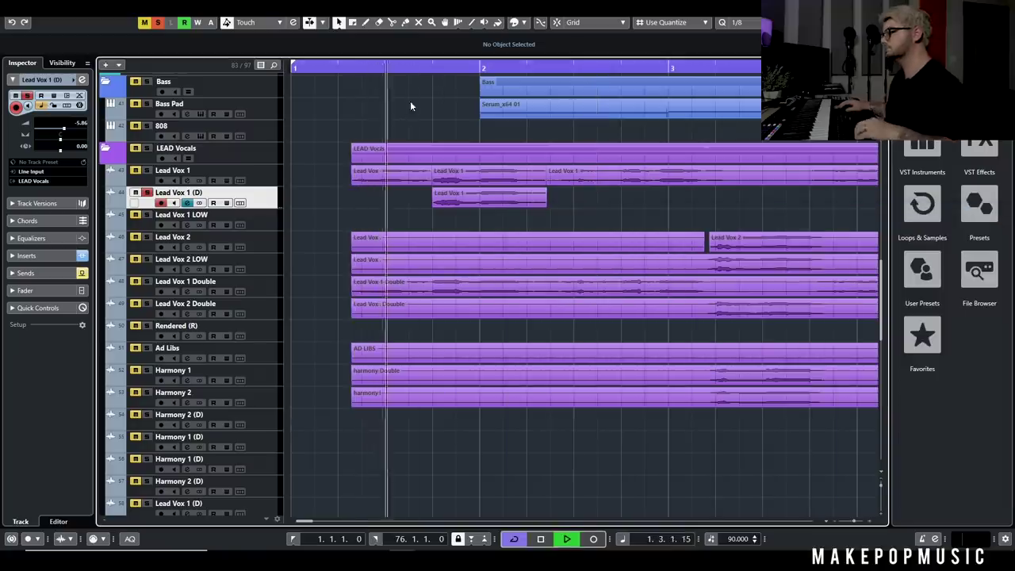
Lower the Bitcrusher's mix to about 27%, replay the phrase and close the plug-in
{"action": "left_click", "coordinate": [188, 203]}
{"action": "left_click", "coordinate": [564, 335]}
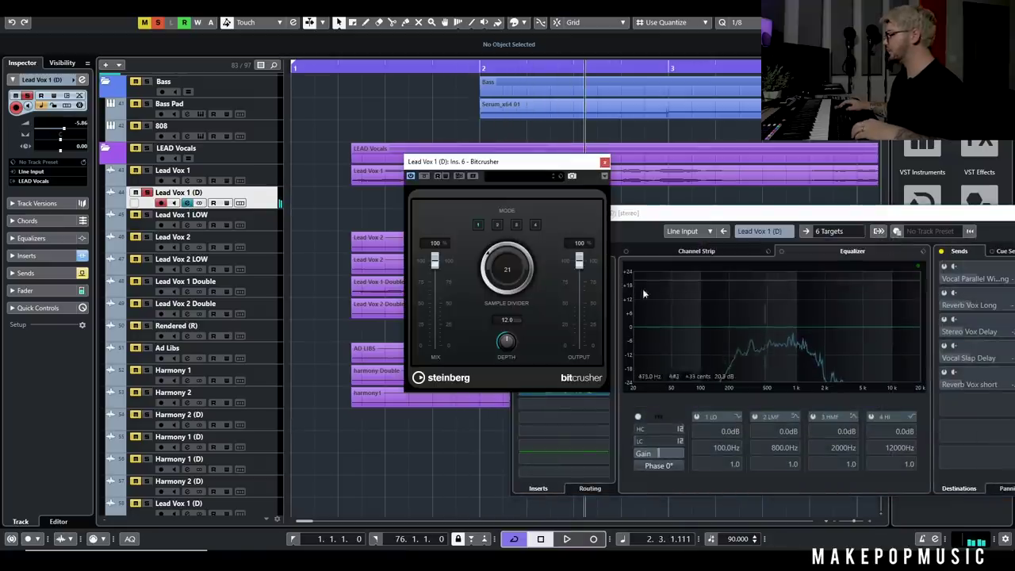
{"action": "left_click_drag", "start_coordinate": [435, 261], "coordinate": [436, 332]}
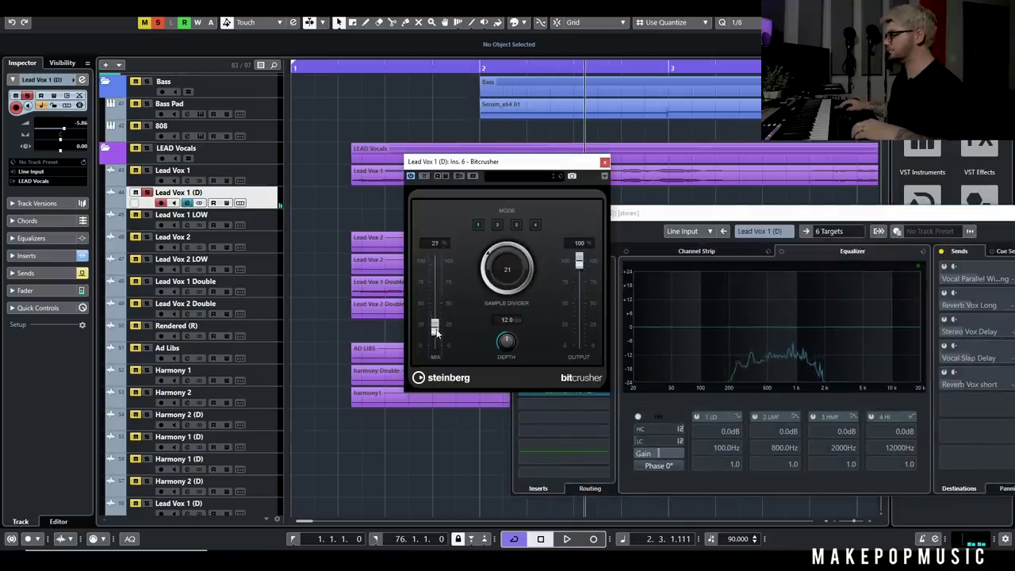
{"action": "left_click", "coordinate": [376, 79]}
{"action": "key", "text": "space"}
{"action": "left_click", "coordinate": [604, 162]}
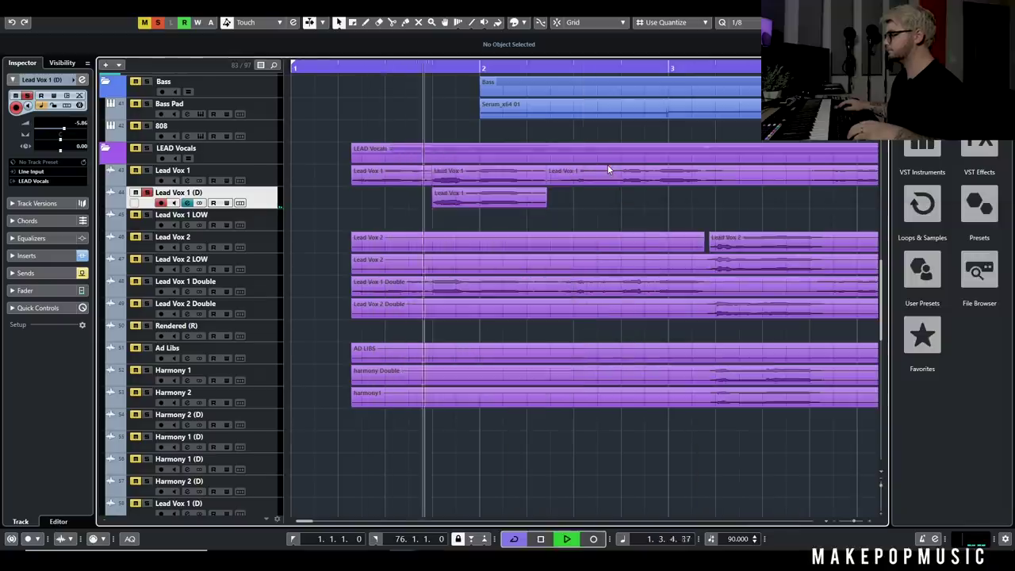
Unsolo the duplicate track, play the full mix from the song start and raise the track's volume to -1.17
{"action": "left_click", "coordinate": [146, 192]}
{"action": "key", "text": "space"}
{"action": "key", "text": "Home"}
{"action": "key", "text": "space"}
{"action": "left_click_drag", "start_coordinate": [64, 128], "coordinate": [72, 127]}
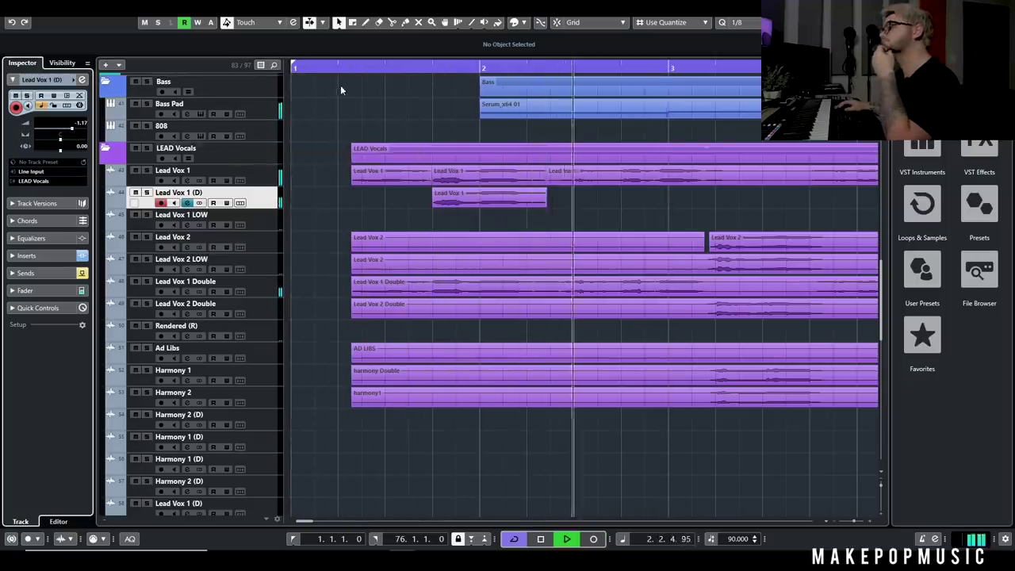
Replay from the song start with the LEAD Vocals folder soloed and raise the duplicate track's volume to 4.33
{"action": "left_click_drag", "start_coordinate": [340, 70], "coordinate": [292, 71]}
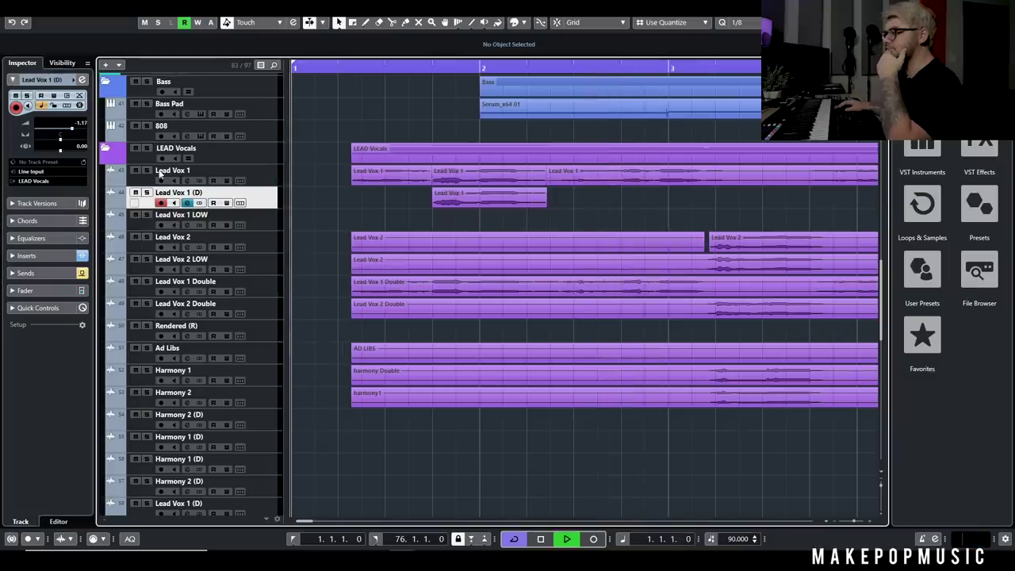
{"action": "left_click", "coordinate": [147, 149]}
{"action": "left_click_drag", "start_coordinate": [72, 129], "coordinate": [82, 131]}
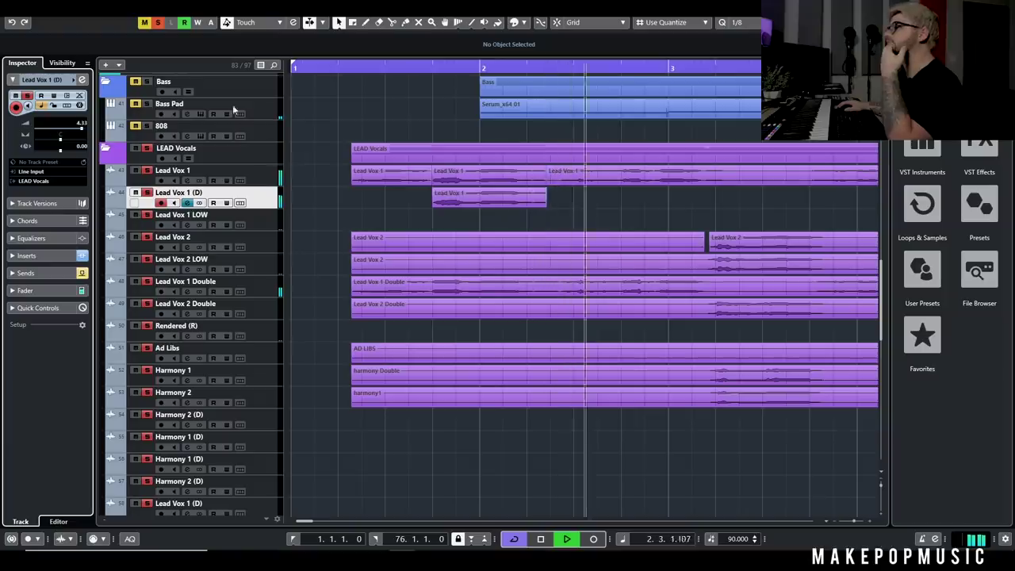
{"action": "key", "text": "space"}
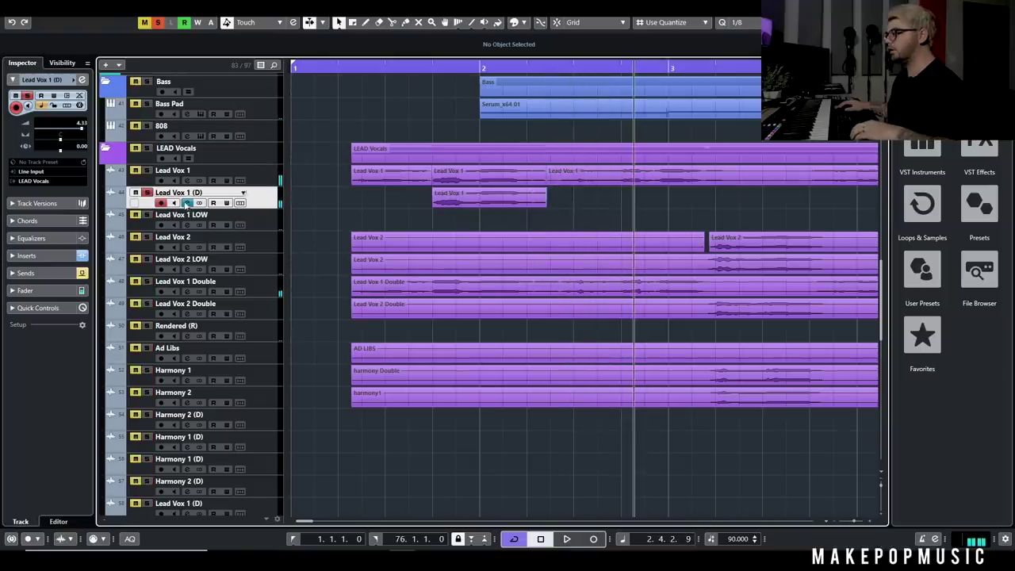
Add GTR Tool Rack Stereo at the end of the duplicate track's inserts and load the Elliots Huge Tone preset
{"action": "left_click", "coordinate": [187, 203]}
{"action": "left_click", "coordinate": [567, 407]}
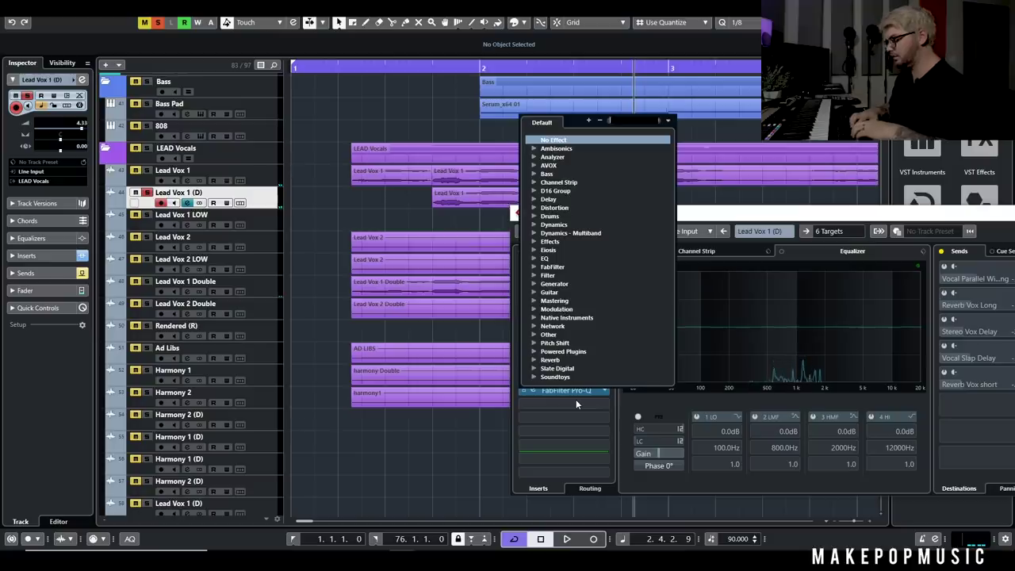
{"action": "type", "text": "gtr"}
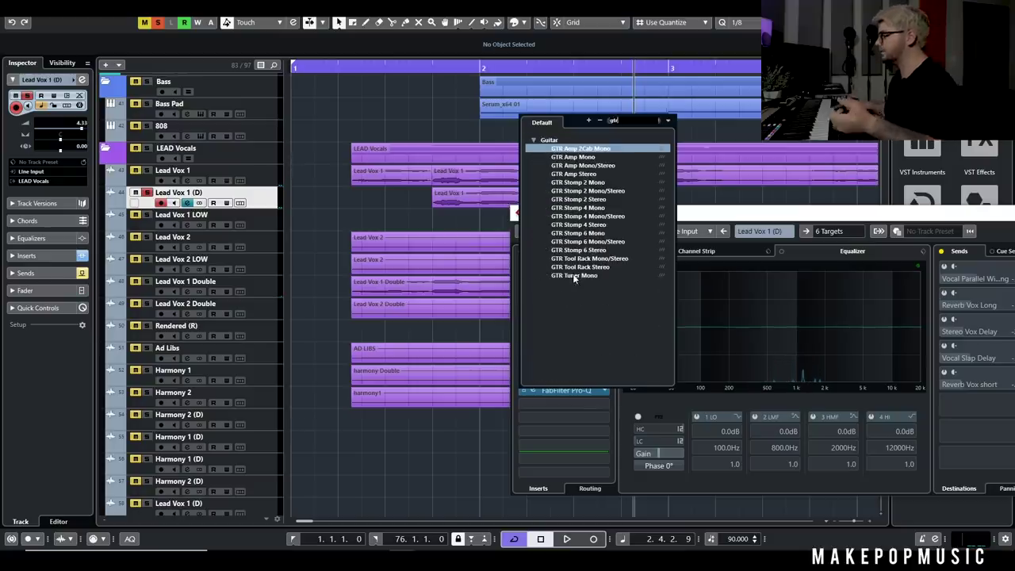
{"action": "key", "text": "Escape"}
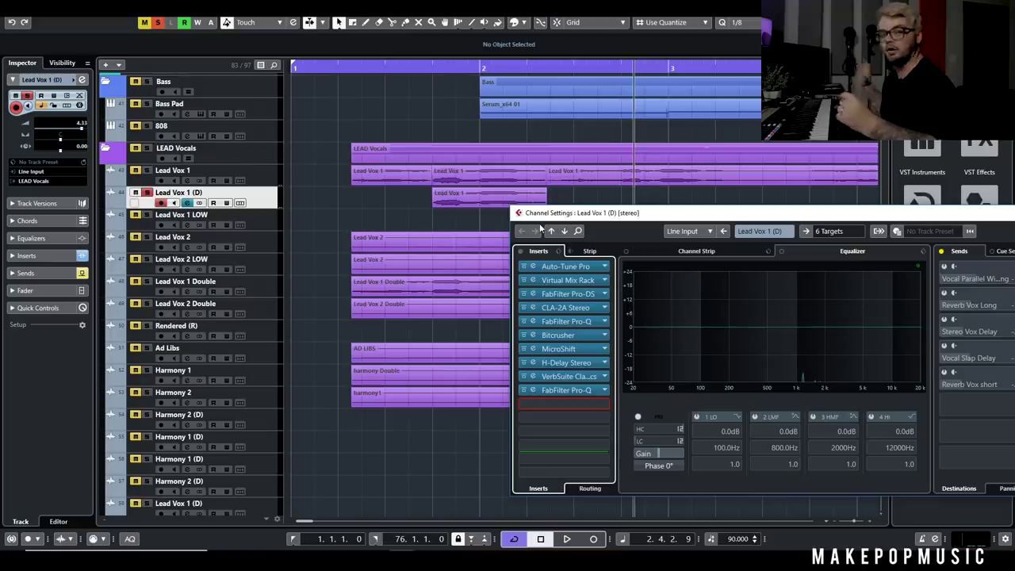
{"action": "left_click", "coordinate": [750, 294]}
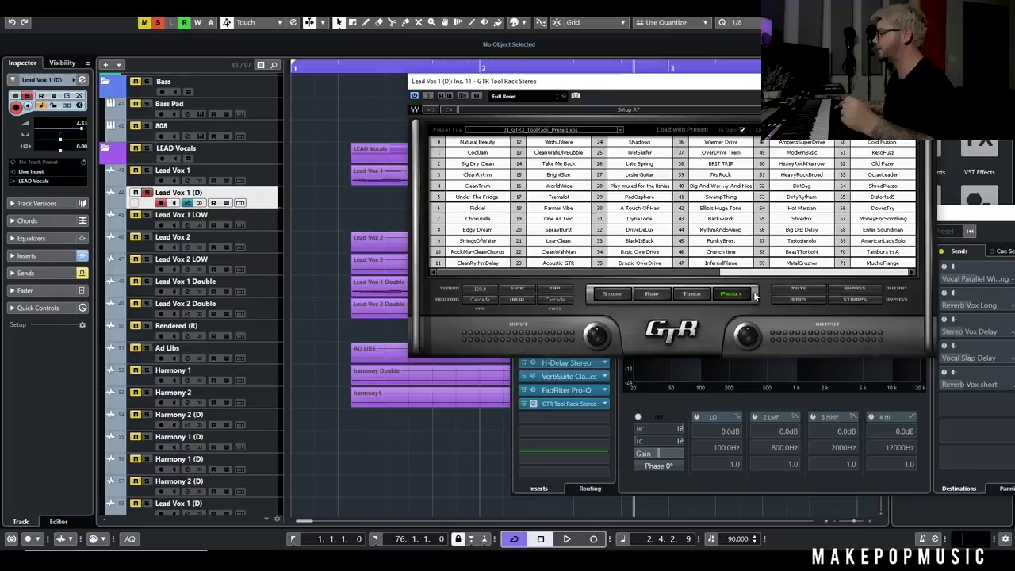
{"action": "left_click", "coordinate": [734, 211]}
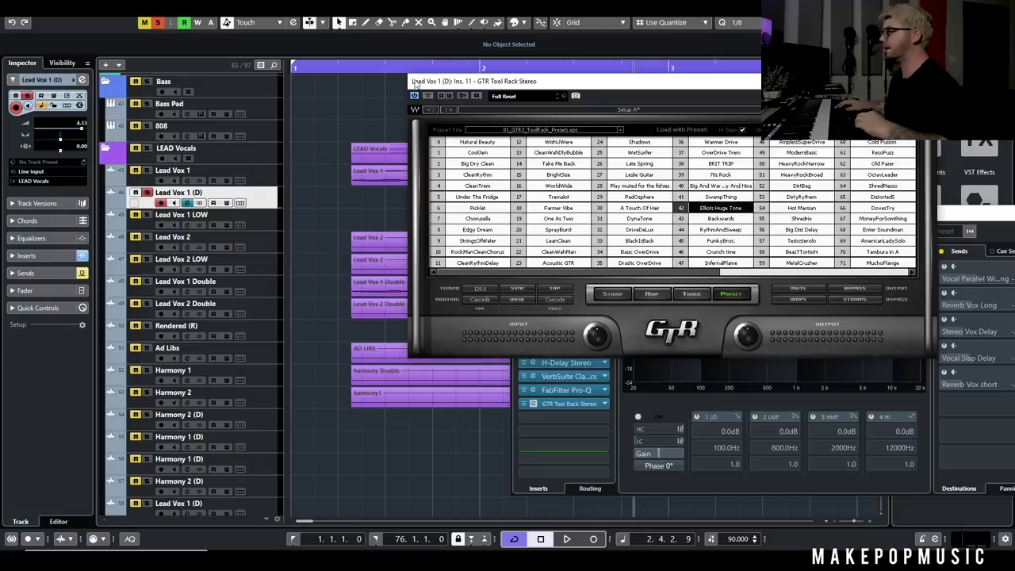
Set the playhead just before the duplicated phrase and move GTR Tool Rack Stereo ahead of the Bitcrusher in the inserts
{"action": "left_click", "coordinate": [387, 68]}
{"action": "left_click", "coordinate": [188, 203]}
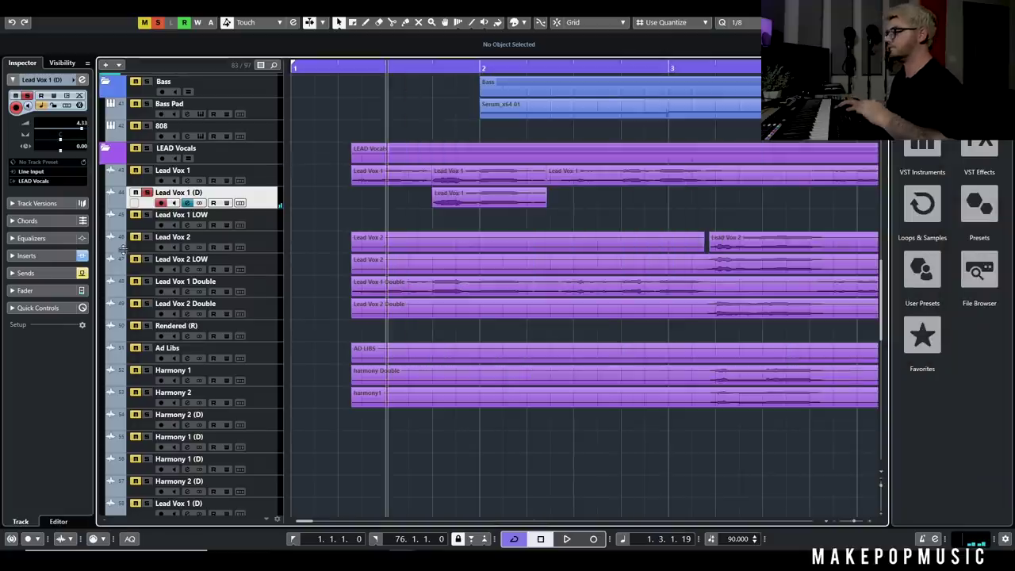
{"action": "left_click", "coordinate": [188, 204]}
{"action": "left_click_drag", "start_coordinate": [566, 404], "coordinate": [568, 339]}
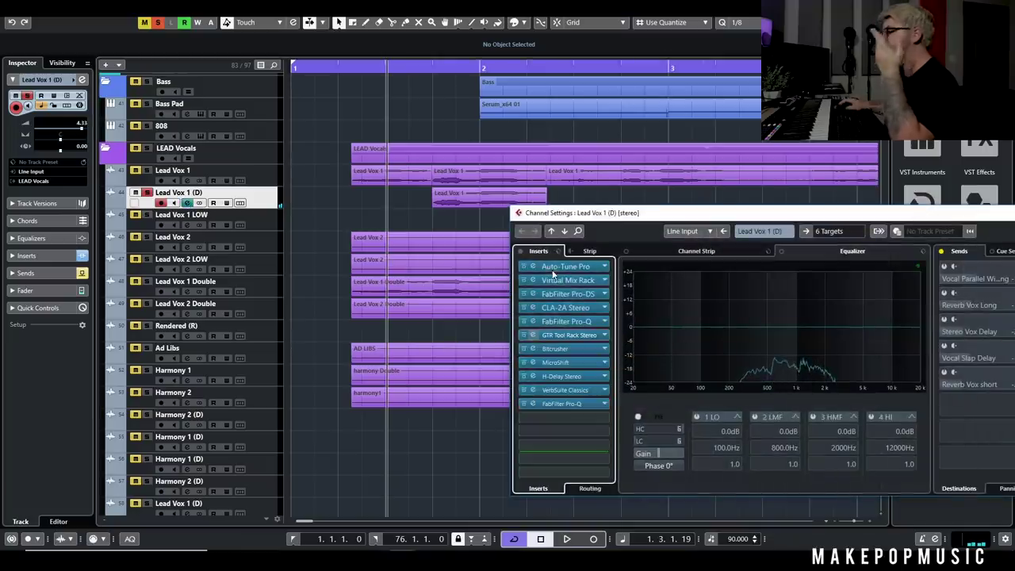
Bypass the Bitcrusher and MicroShift inserts and play the phrase
{"action": "left_click", "coordinate": [524, 349]}
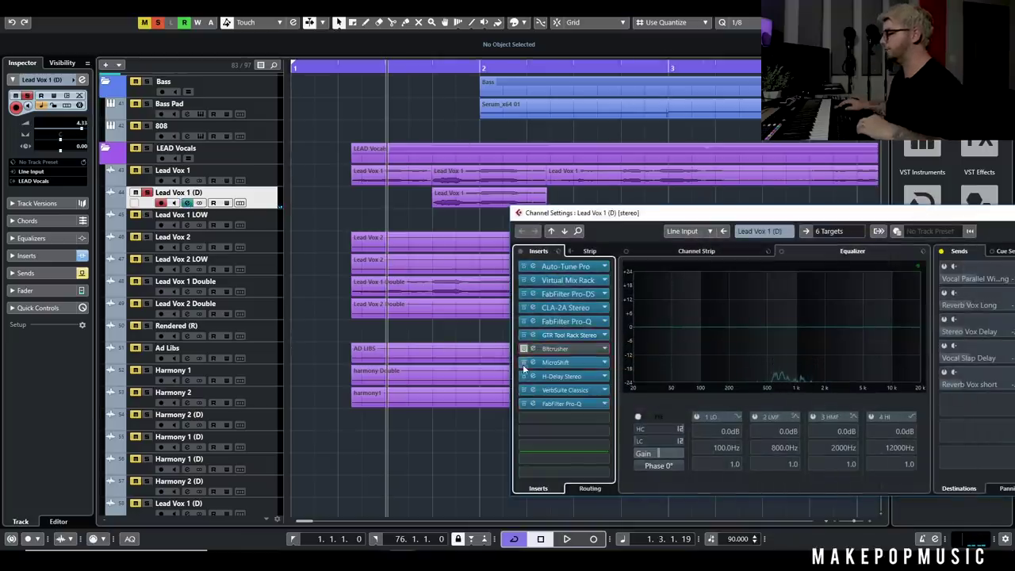
{"action": "left_click", "coordinate": [524, 362]}
{"action": "key", "text": "space"}
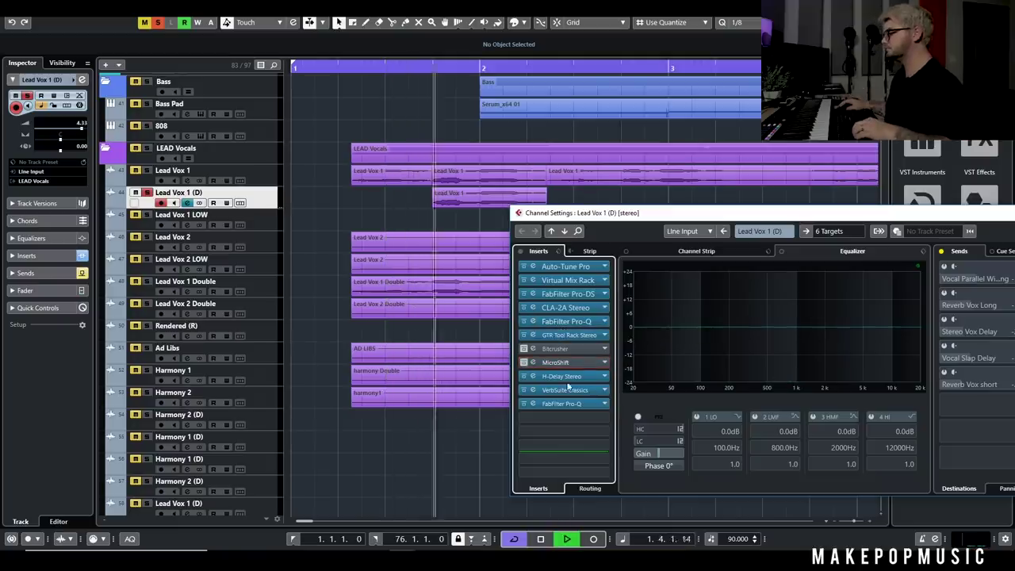
Stop playback and on the duplicate lead vocal track remove the Bitcrusher, bypass all inserts and set the volume to -3.18
{"action": "left_click_drag", "start_coordinate": [634, 213], "coordinate": [509, 166]}
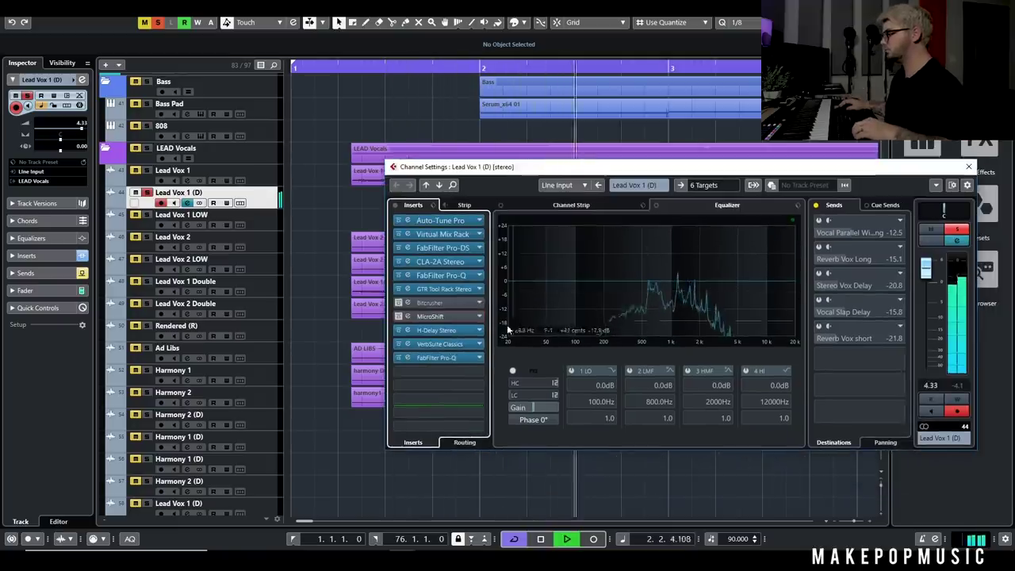
{"action": "key", "text": "space"}
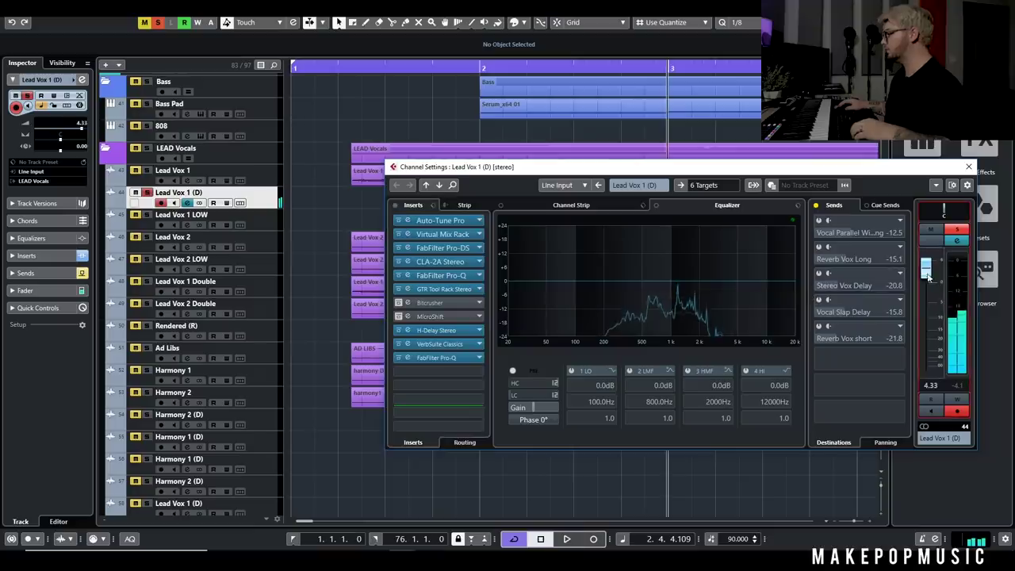
{"action": "left_click_drag", "start_coordinate": [440, 304], "coordinate": [530, 312]}
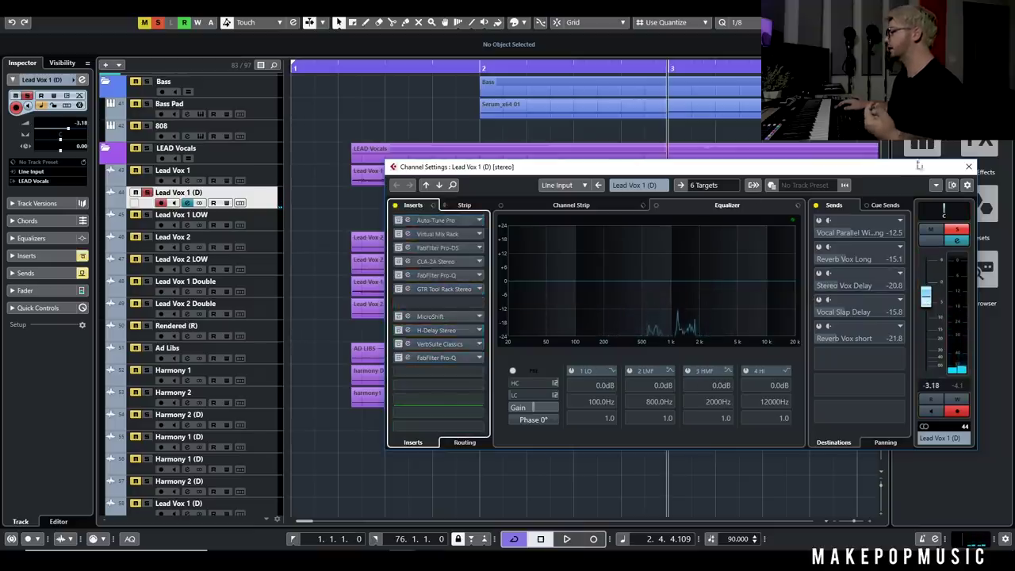
{"action": "left_click", "coordinate": [969, 166]}
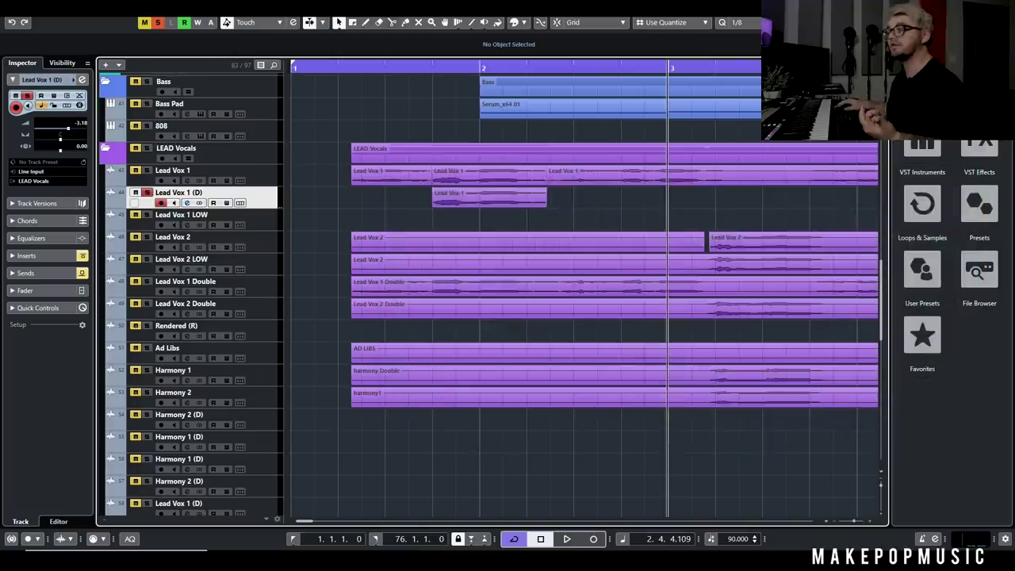
Clear all soloed tracks and rename the duplicate lead vocal track as Delay Throw 1/4
{"action": "left_click", "coordinate": [158, 23]}
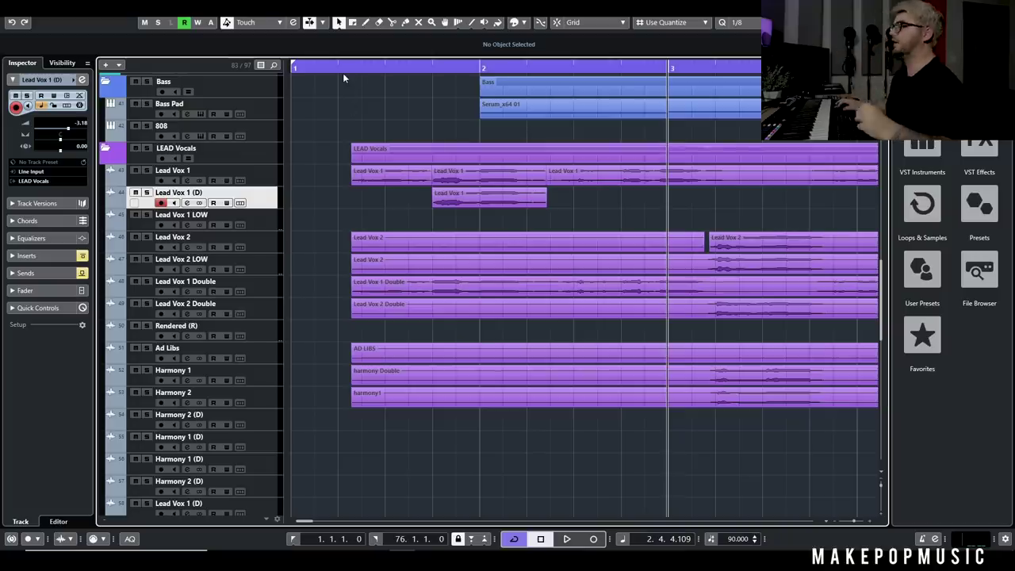
{"action": "scroll", "coordinate": [342, 73], "scroll_direction": "up", "scroll_amount": 1}
{"action": "key", "text": "g"}
{"action": "key", "text": "g"}
{"action": "key", "text": "g"}
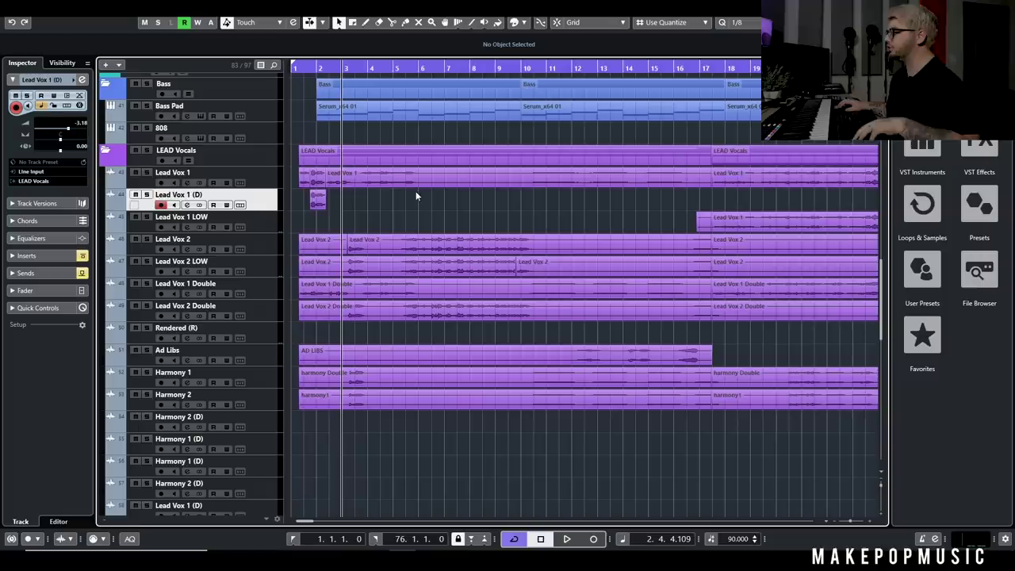
{"action": "double_click", "coordinate": [179, 195]}
{"action": "type", "text": "Dea"}
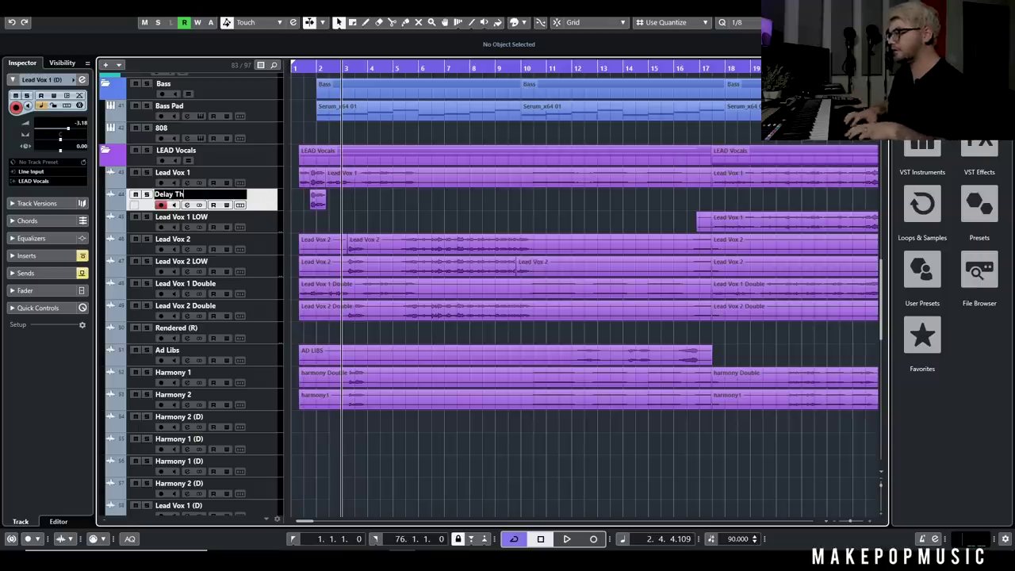
{"action": "type", "text": "ay Throw 1/4"}
{"action": "key", "text": "Return"}
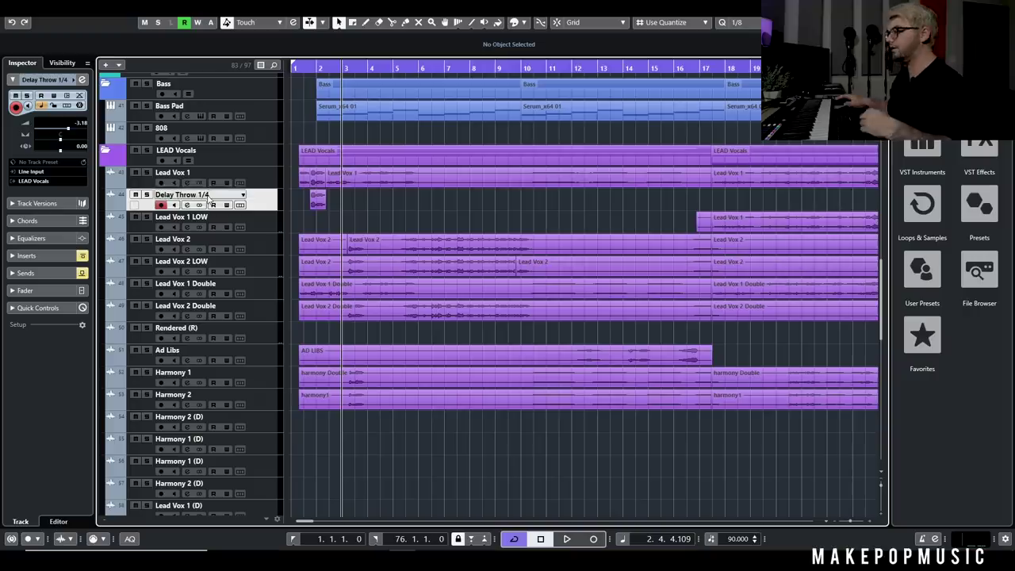
Look through the vocal tracks and examine the inserts and sends in the Lead Vox 1 channel settings
{"action": "scroll", "coordinate": [364, 186], "scroll_direction": "down", "scroll_amount": 15}
{"action": "scroll", "coordinate": [365, 191], "scroll_direction": "up", "scroll_amount": 15}
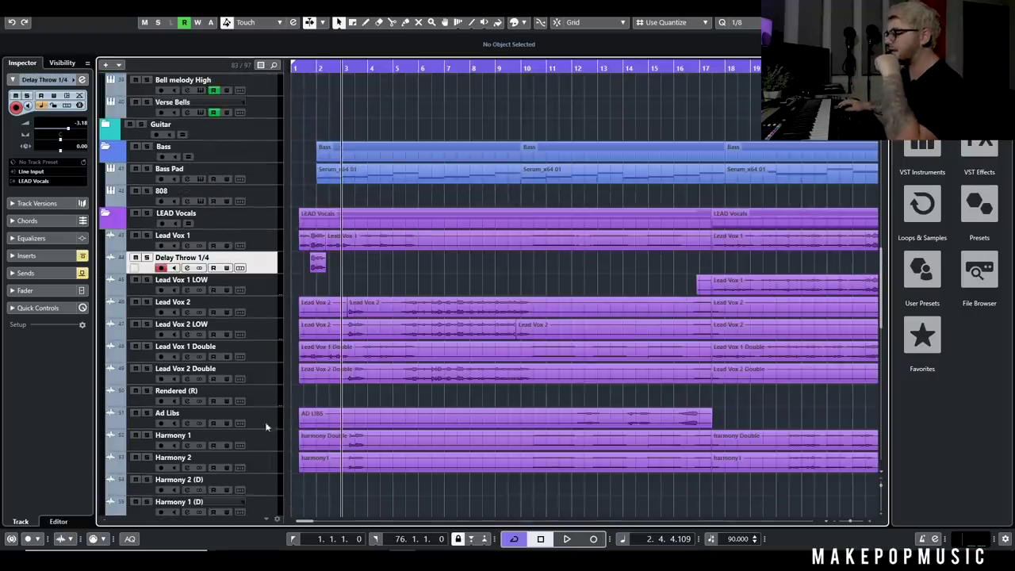
{"action": "left_click", "coordinate": [184, 427]}
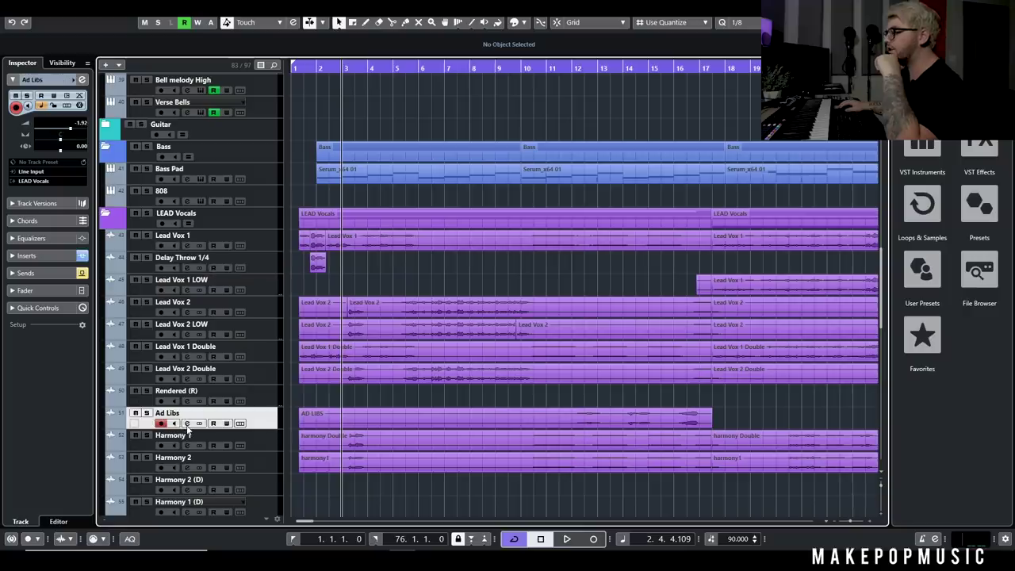
{"action": "left_click", "coordinate": [187, 423]}
{"action": "left_click", "coordinate": [187, 423]}
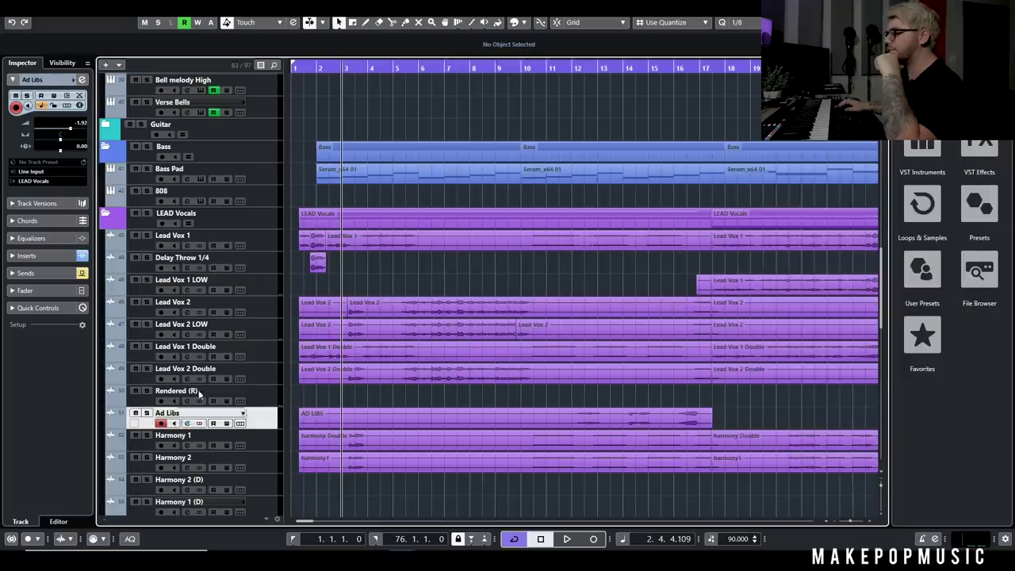
{"action": "left_click", "coordinate": [261, 244]}
{"action": "left_click", "coordinate": [187, 245]}
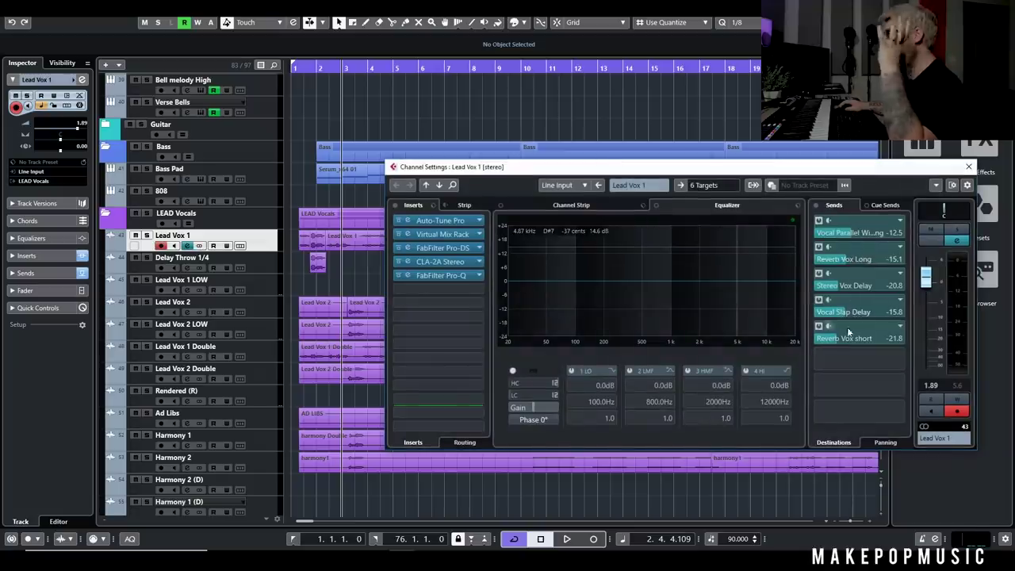
{"action": "left_click", "coordinate": [969, 167]}
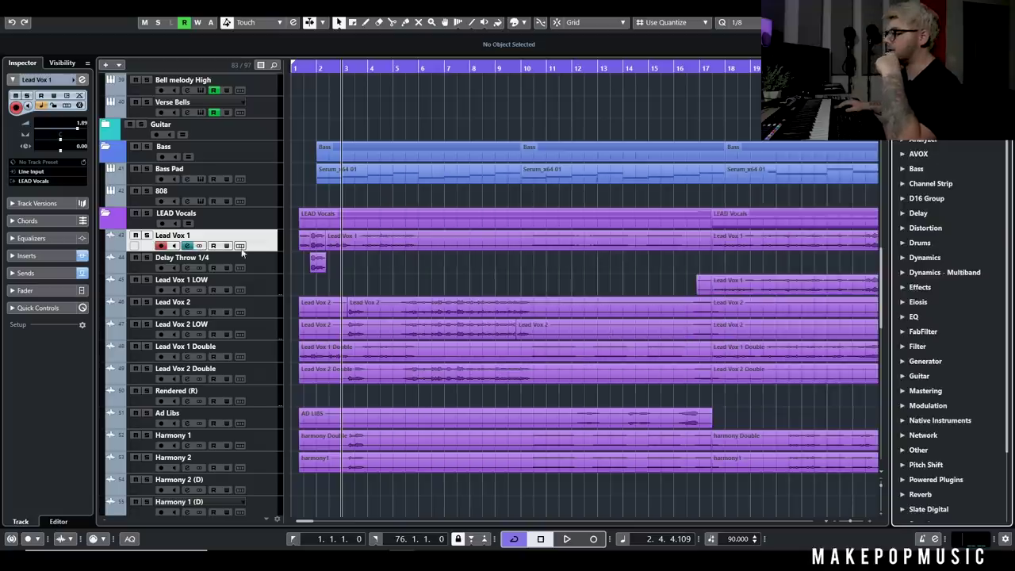
Hide the media browser to widen the arrangement and open the channel settings of the Delay Throw 1/4 track
{"action": "left_click", "coordinate": [226, 269]}
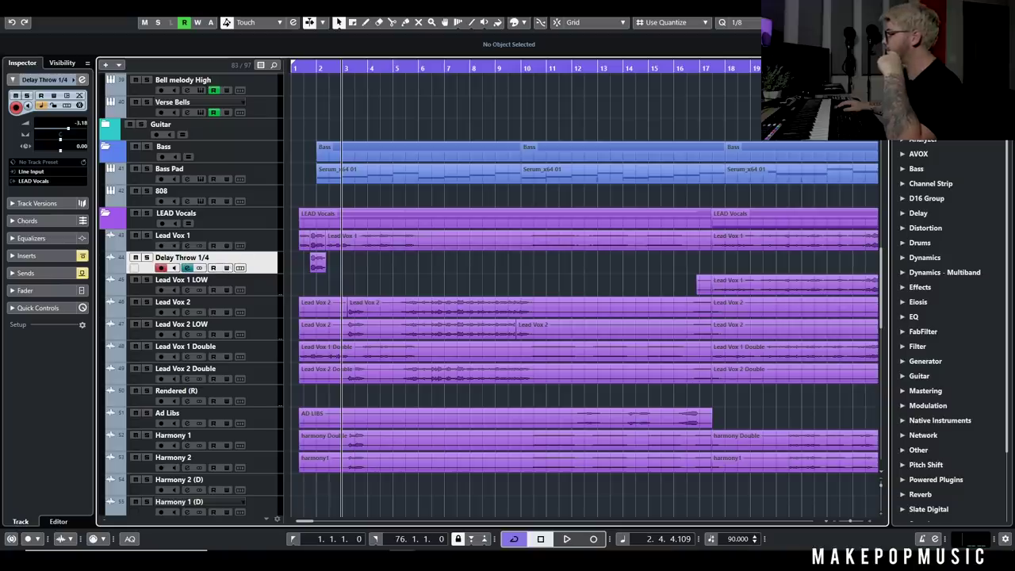
{"action": "key", "text": "ctrl+alt+r"}
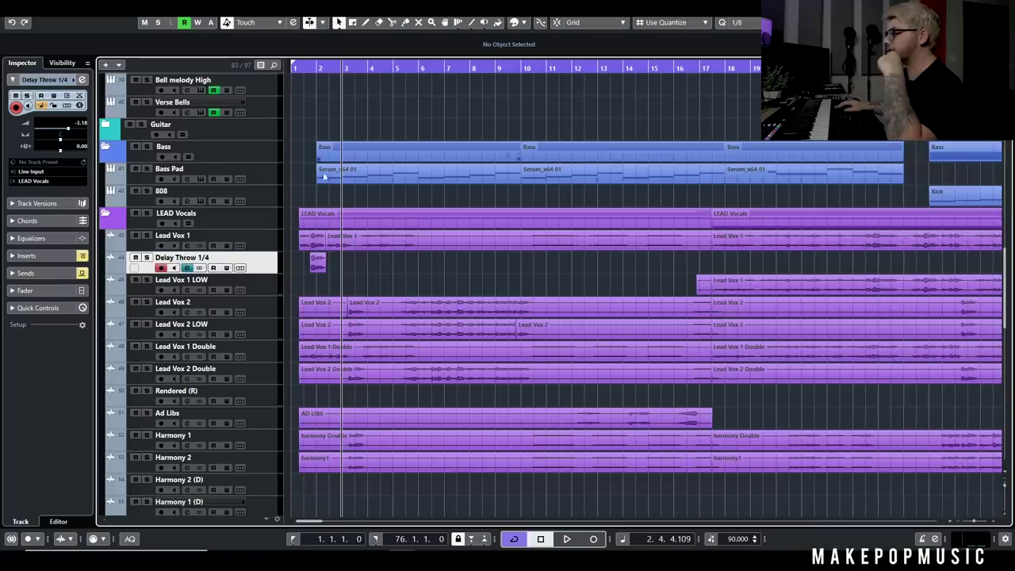
{"action": "left_click", "coordinate": [187, 268]}
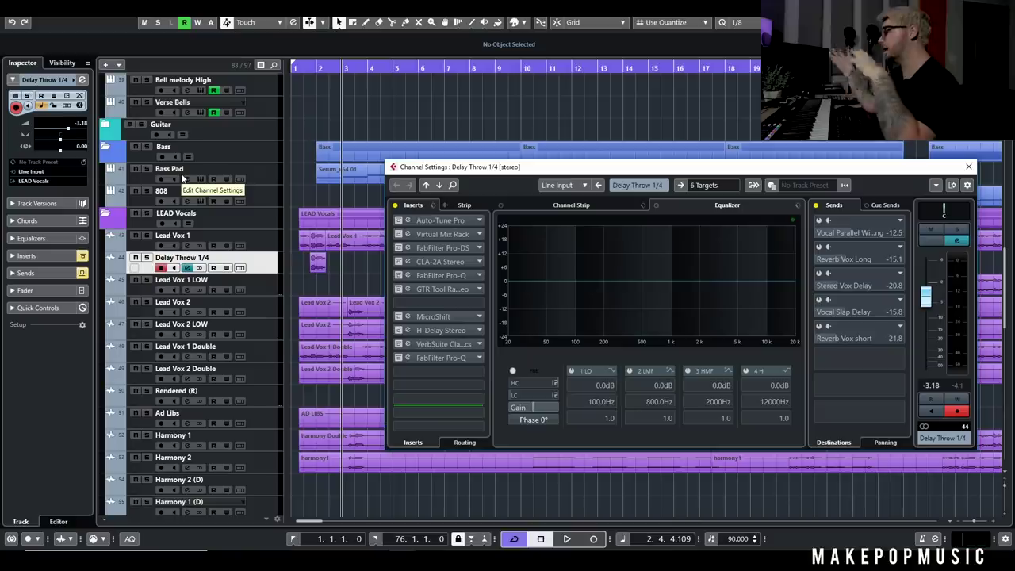